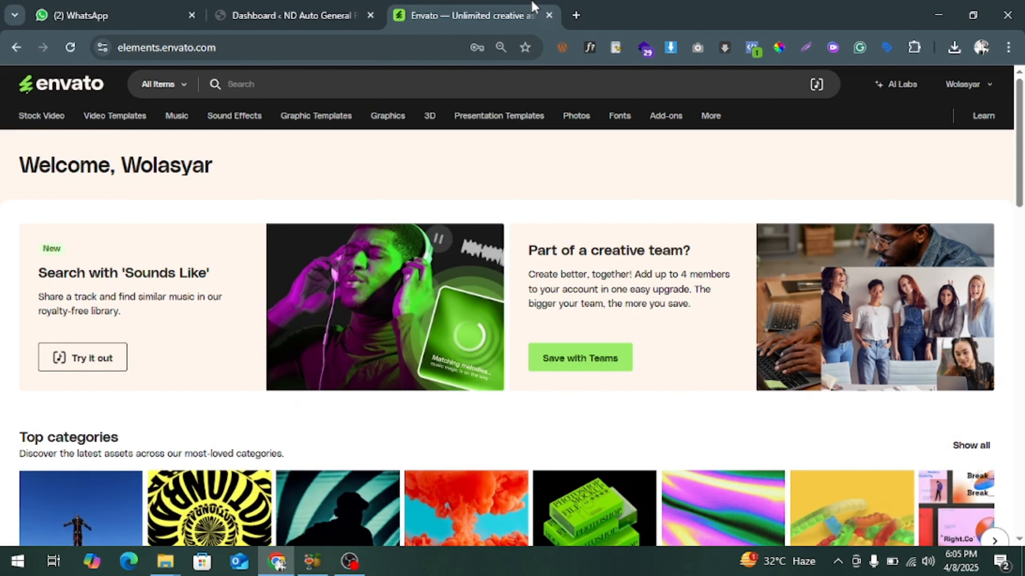
# Search Google for "envato" in a new browser tab.
pyautogui.click(578, 22)
pyautogui.write('enva')
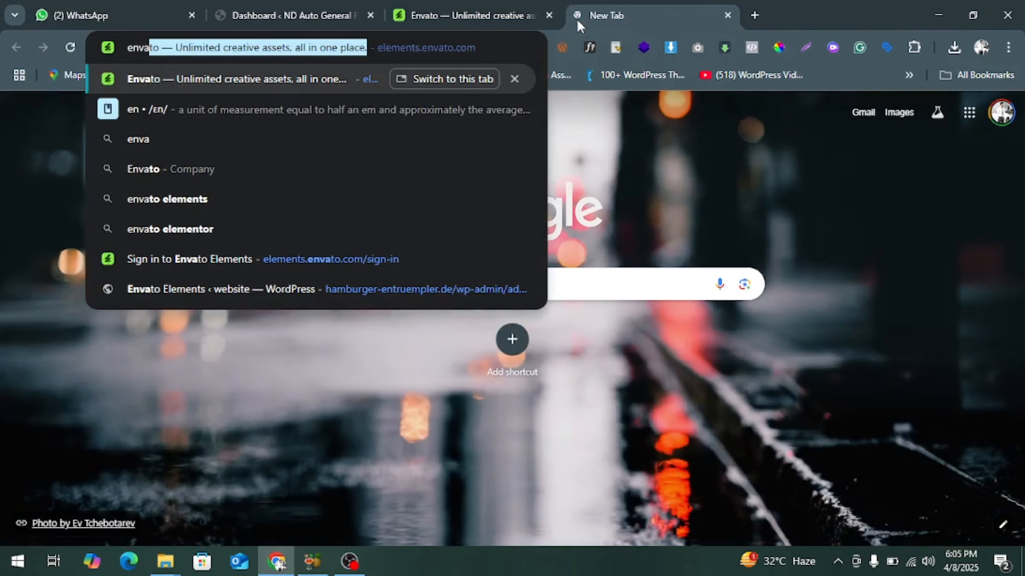
pyautogui.write('vat')
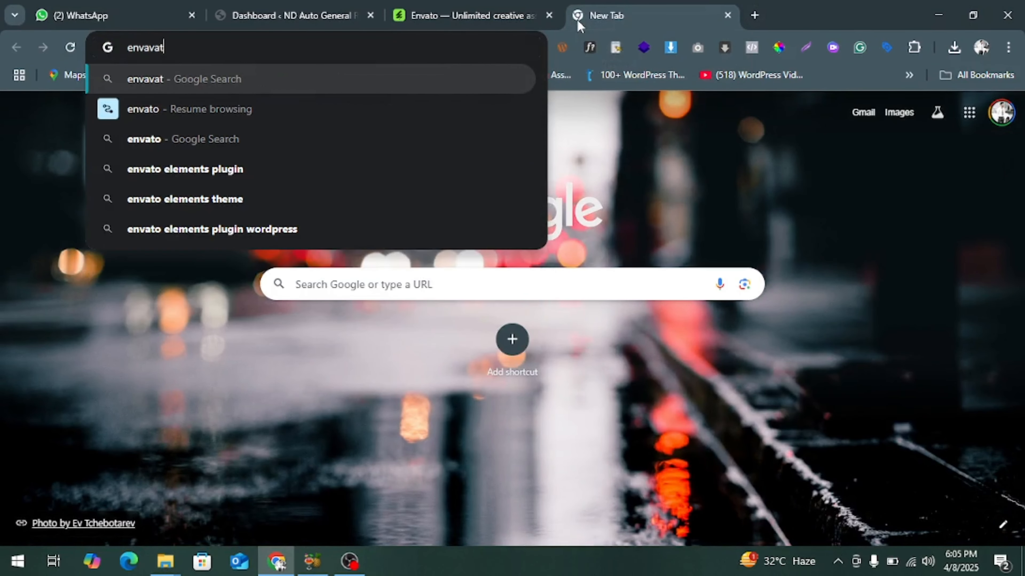
pyautogui.press('BackSpace')
pyautogui.press('BackSpace')
pyautogui.press('BackSpace')
pyautogui.press('BackSpace')
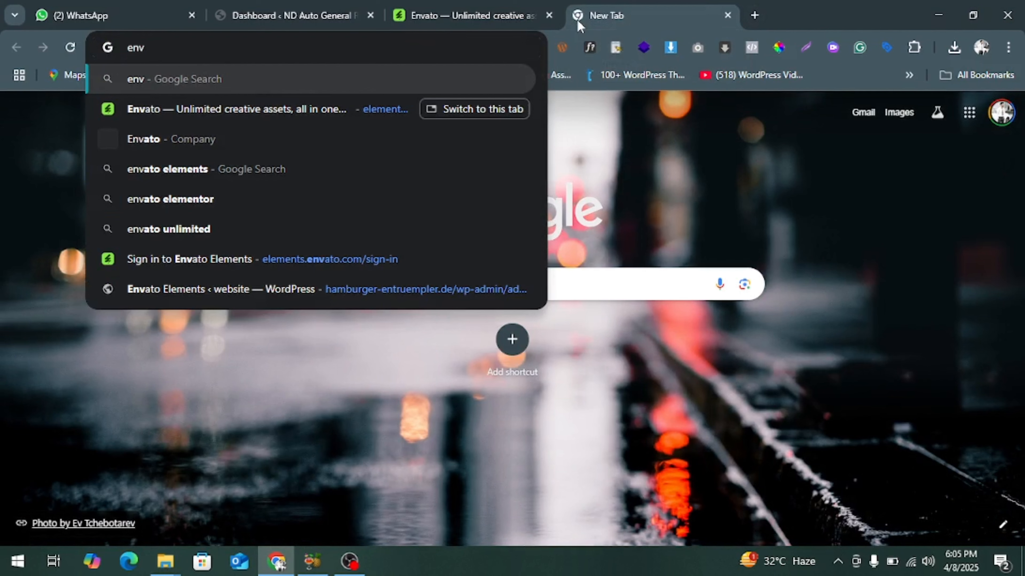
pyautogui.write('ato')
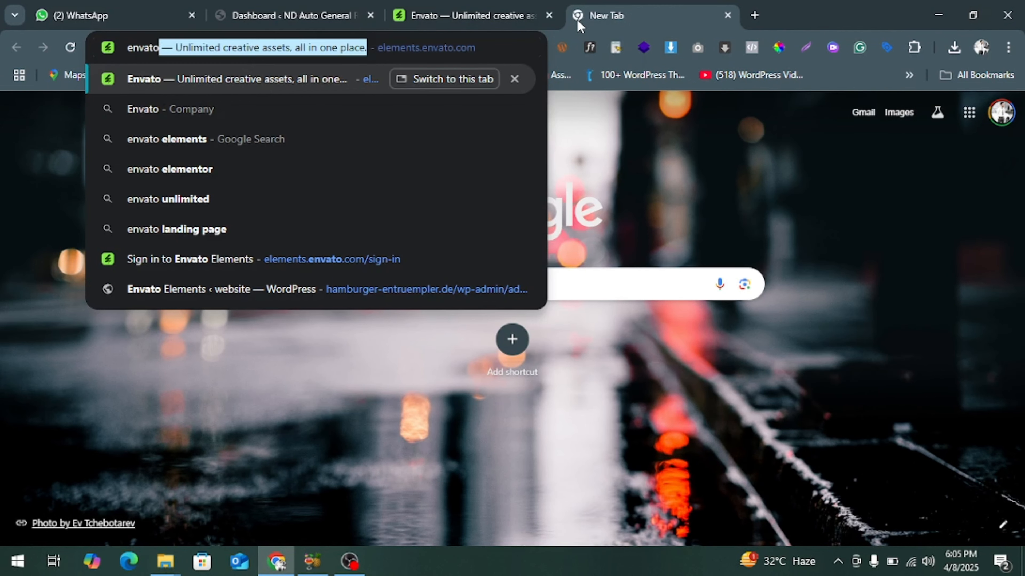
pyautogui.press('Delete')
pyautogui.press('Return')
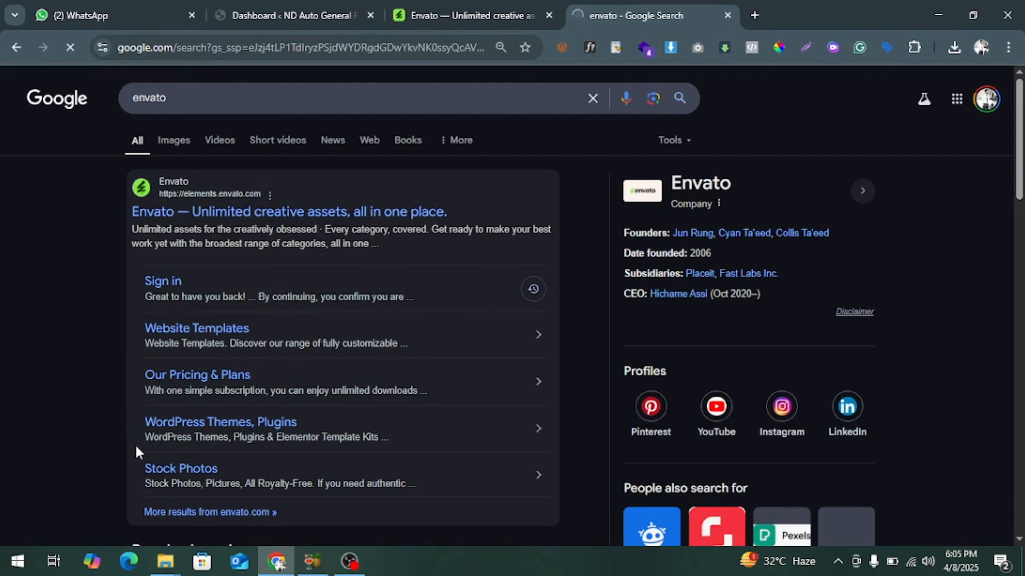
# Open the main Envato search result in a separate tab and switch to it.
pyautogui.scroll(-1, 153, 262)
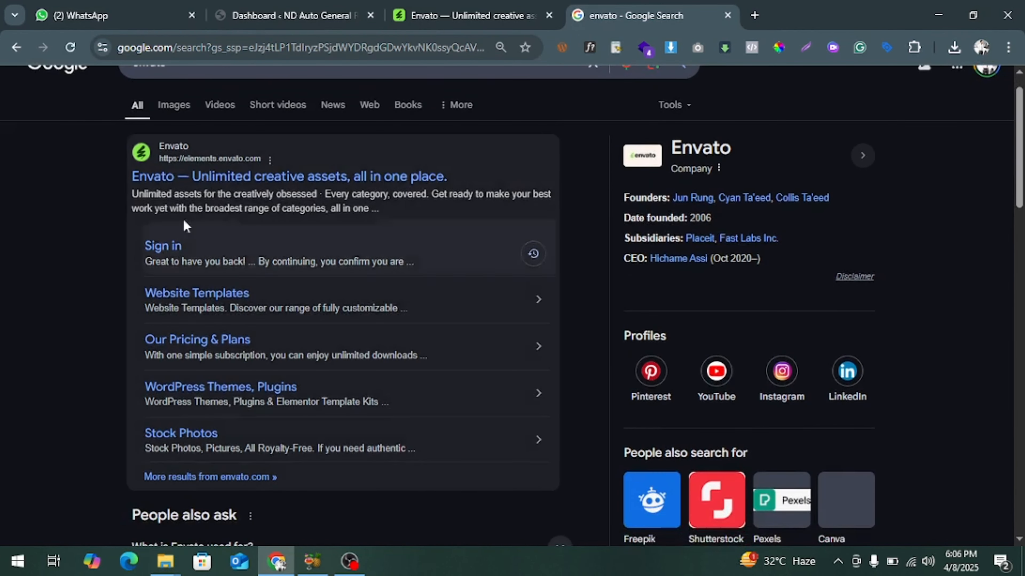
pyautogui.rightClick(251, 181)
pyautogui.click(270, 197)
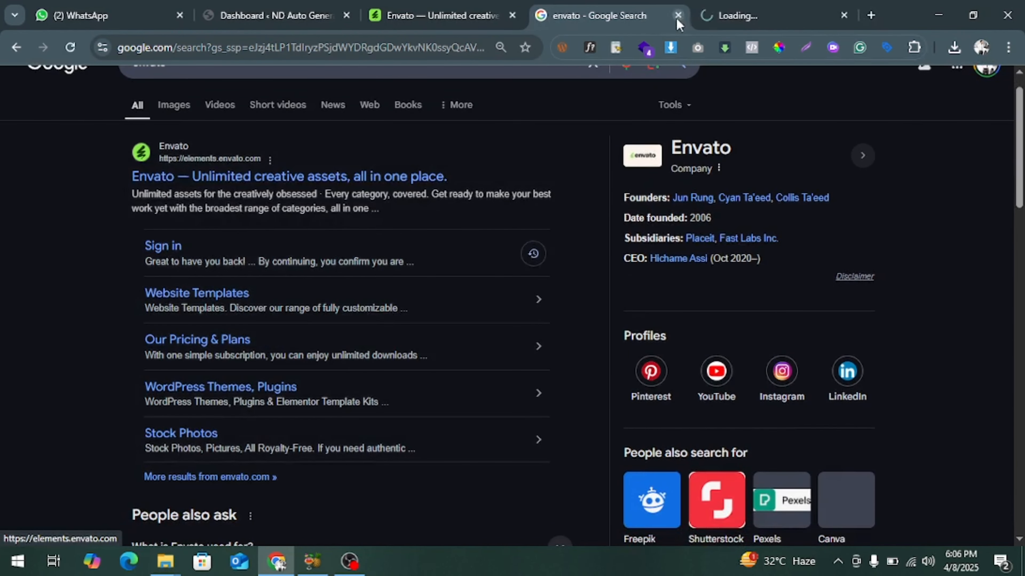
pyautogui.click(702, 8)
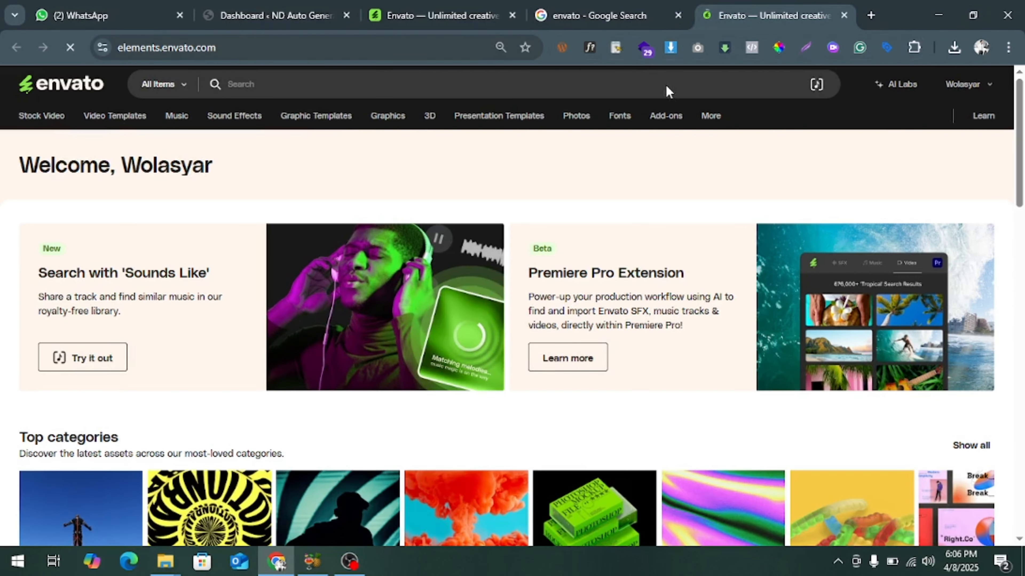
pyautogui.click(397, 52)
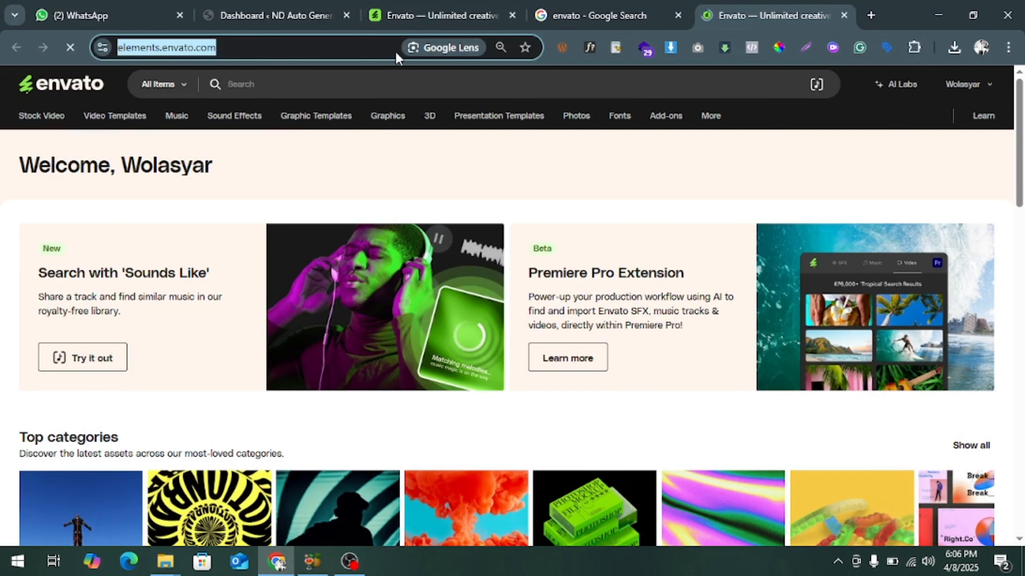
pyautogui.hotkey('ctrl', 'c')
pyautogui.hotkey('ctrl', 'shift', 'n')
pyautogui.hotkey('ctrl', 'v')
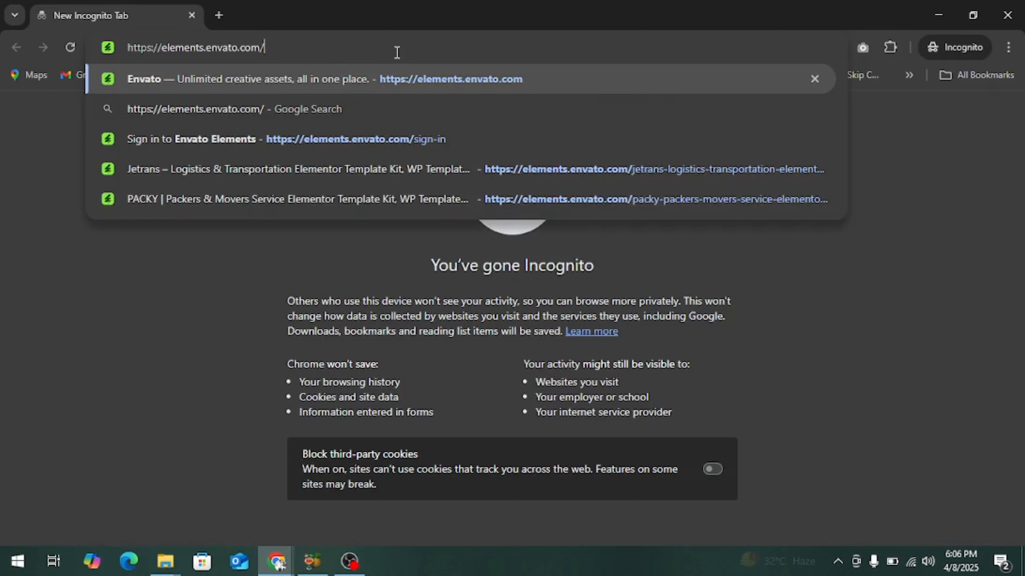
pyautogui.press('Return')
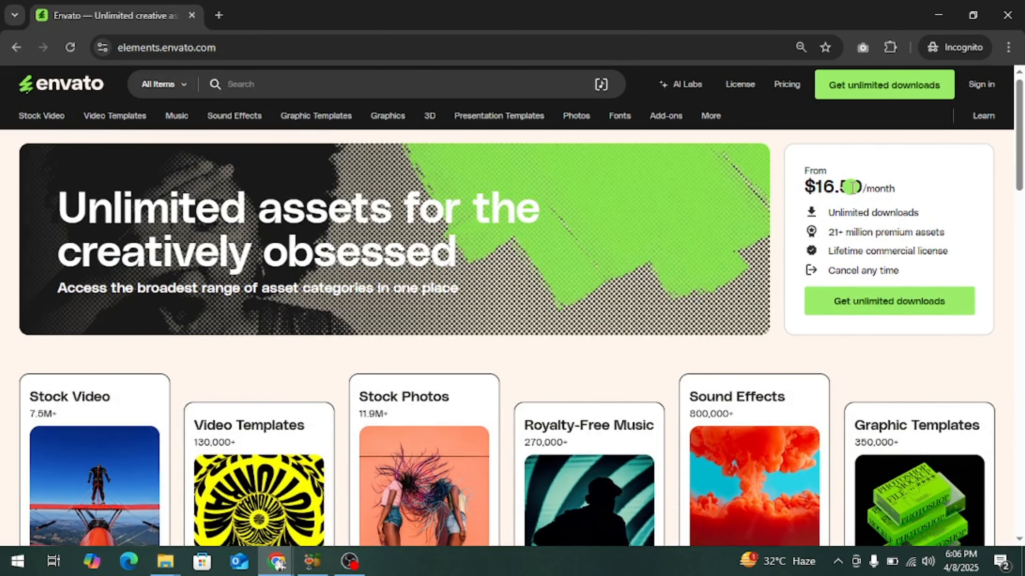
# Look over the Envato home page, including the subscription offer, the asset categories and the reasons to choose Envato.
pyautogui.scroll(-1, 851, 187)
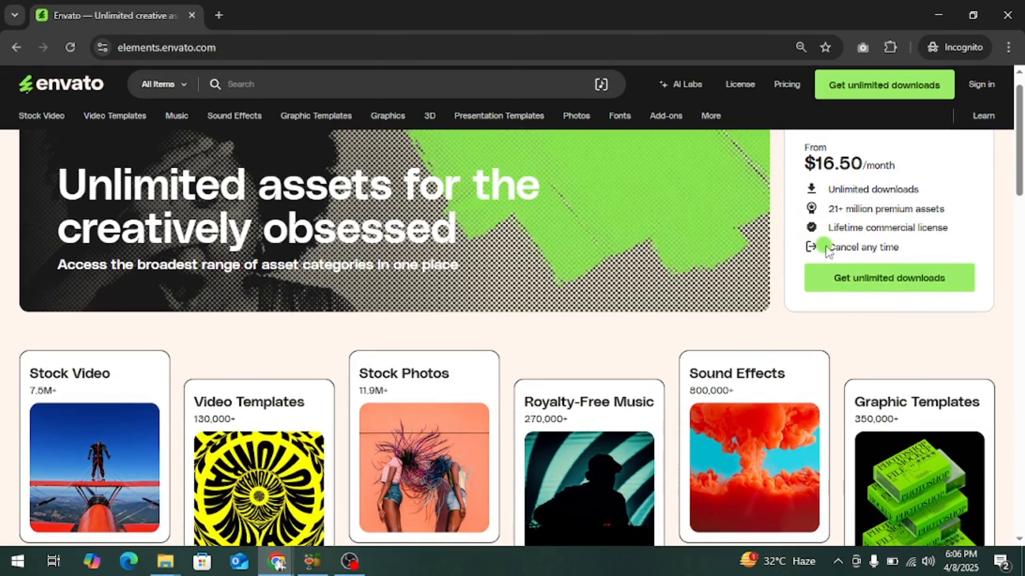
pyautogui.scroll(-2, 721, 266)
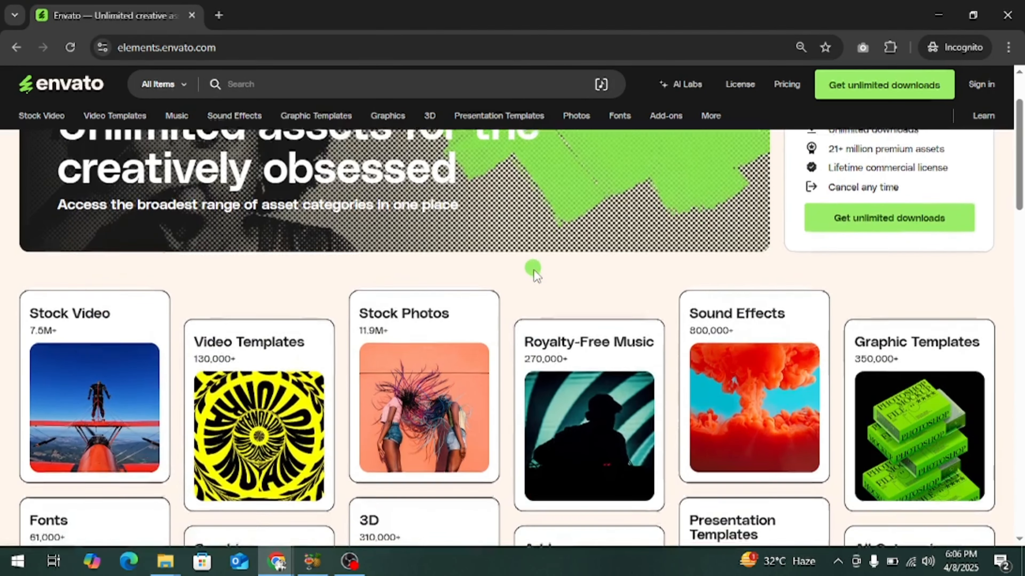
pyautogui.scroll(-3, 534, 272)
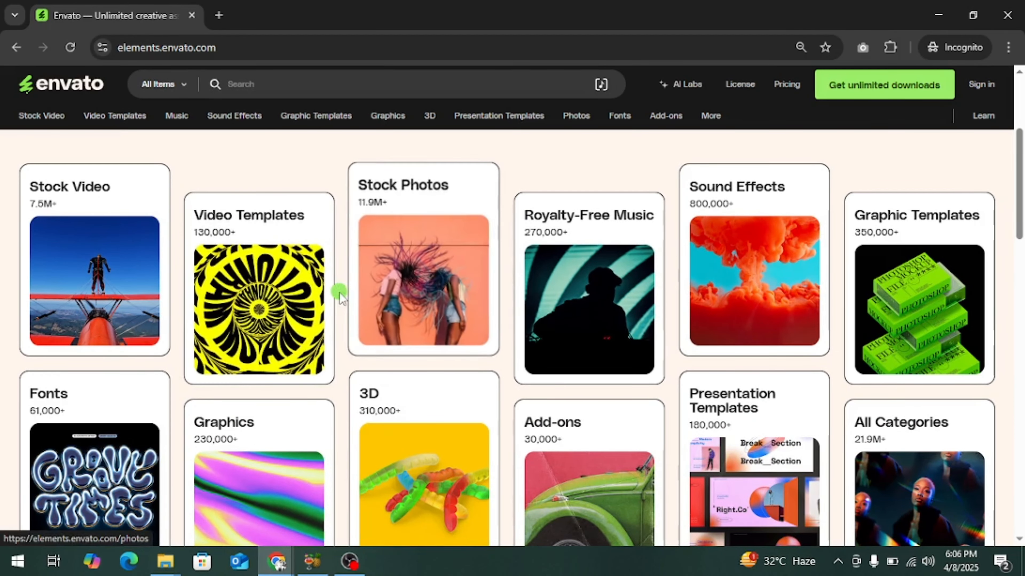
pyautogui.scroll(-10, 336, 286)
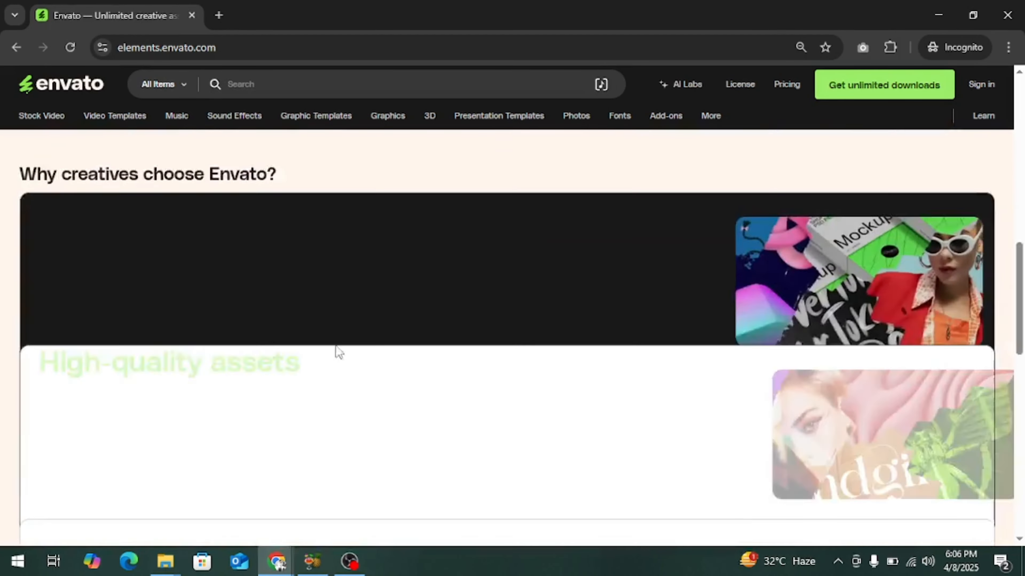
pyautogui.scroll(8, 338, 351)
pyautogui.scroll(6, 338, 352)
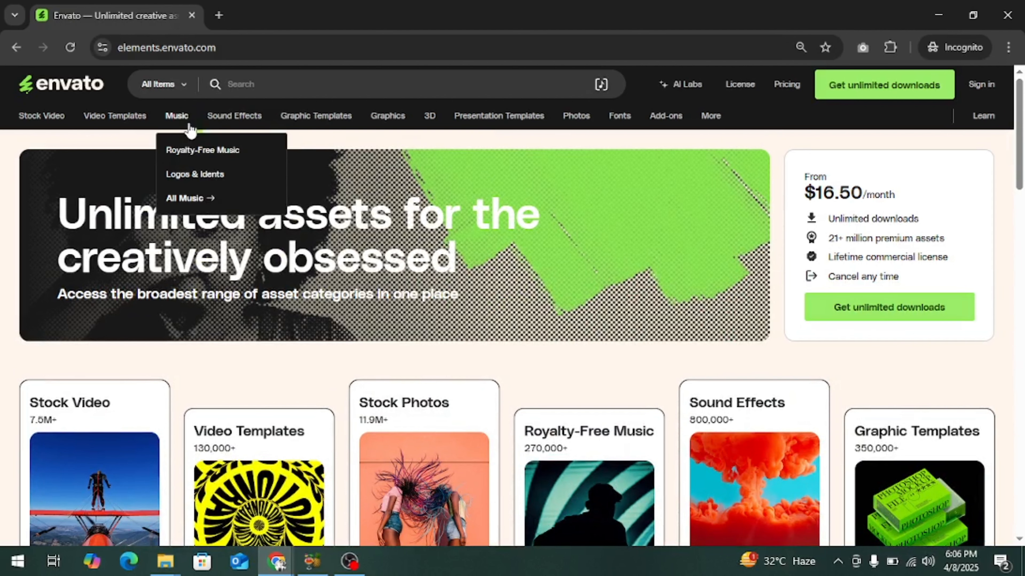
# Restrict the Envato search to WordPress items and search for "agency elemntor".
pyautogui.click(179, 97)
pyautogui.click(163, 454)
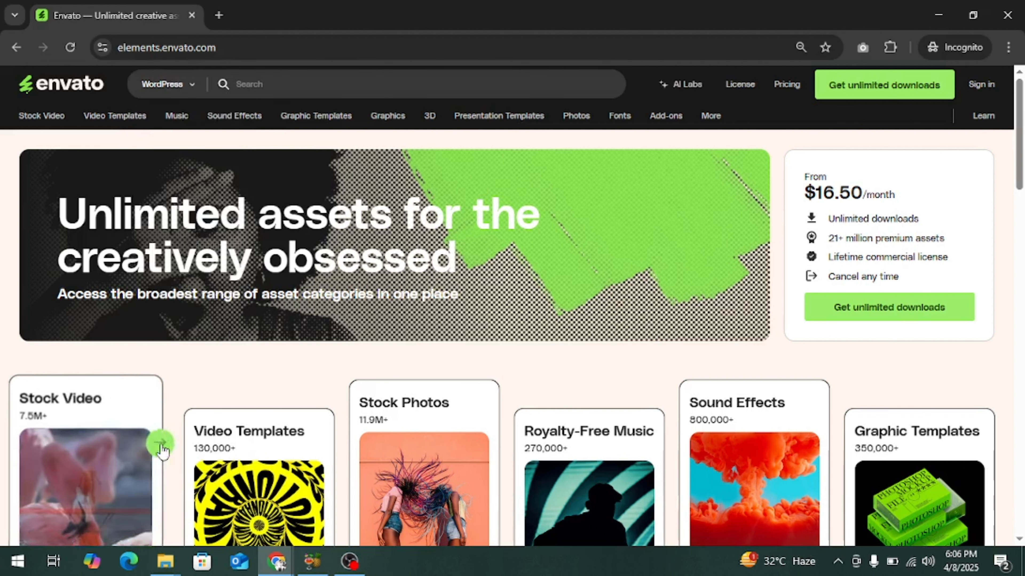
pyautogui.click(266, 84)
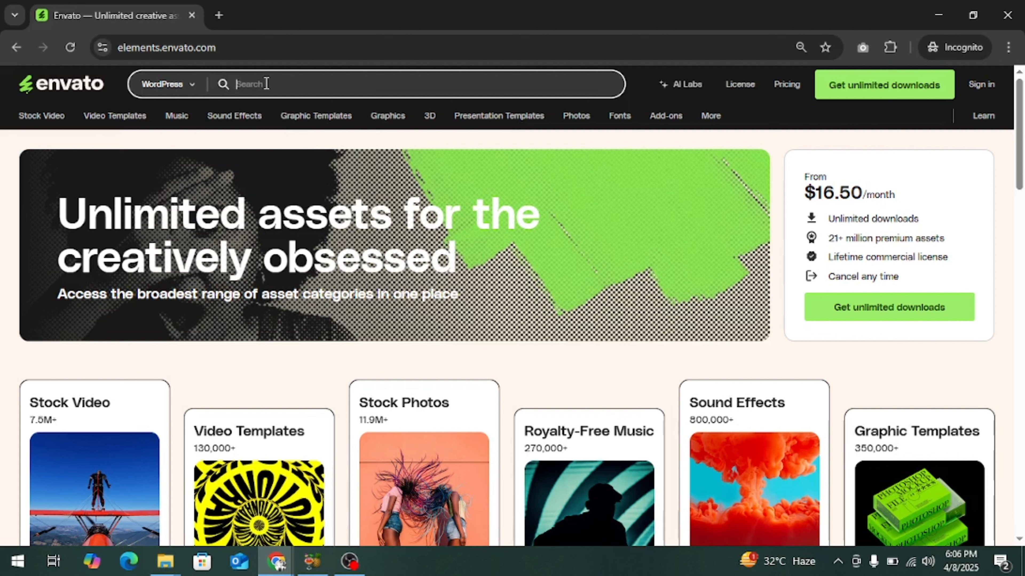
pyautogui.write('agency')
pyautogui.write(' p')
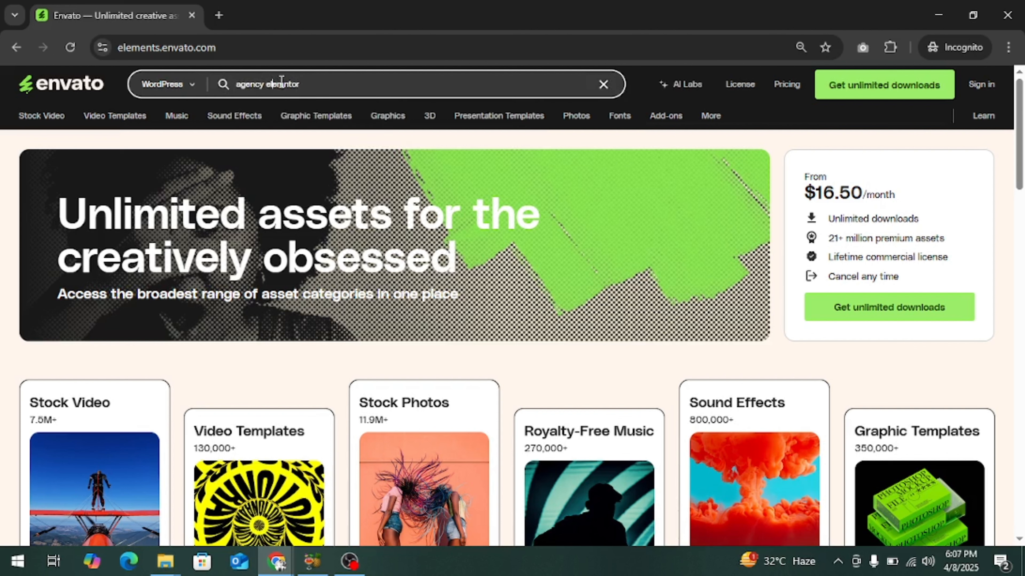
pyautogui.click(315, 85)
pyautogui.press('Return')
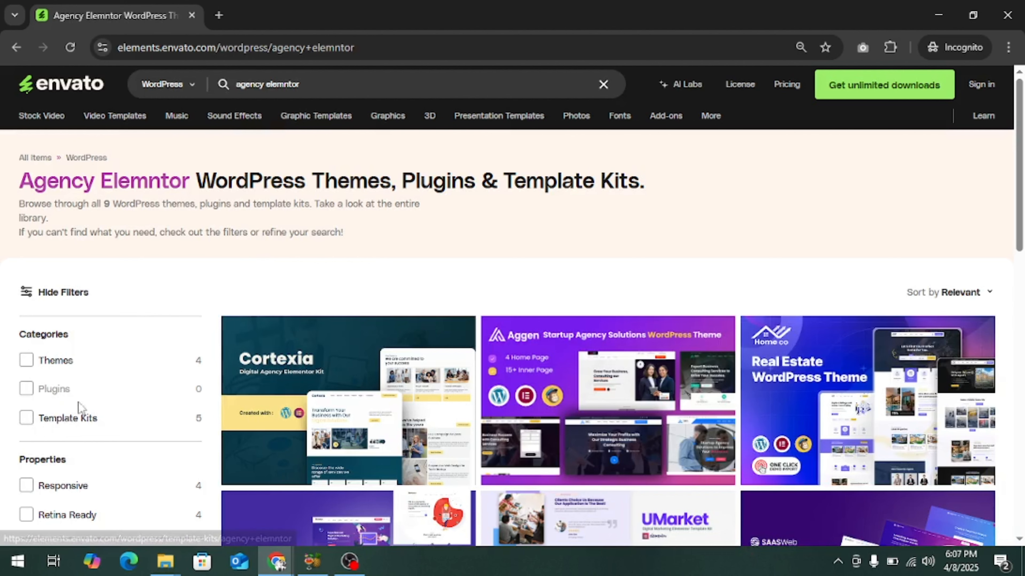
# Filter the search results to the Template Kits category and look through the listed kits.
pyautogui.click(29, 420)
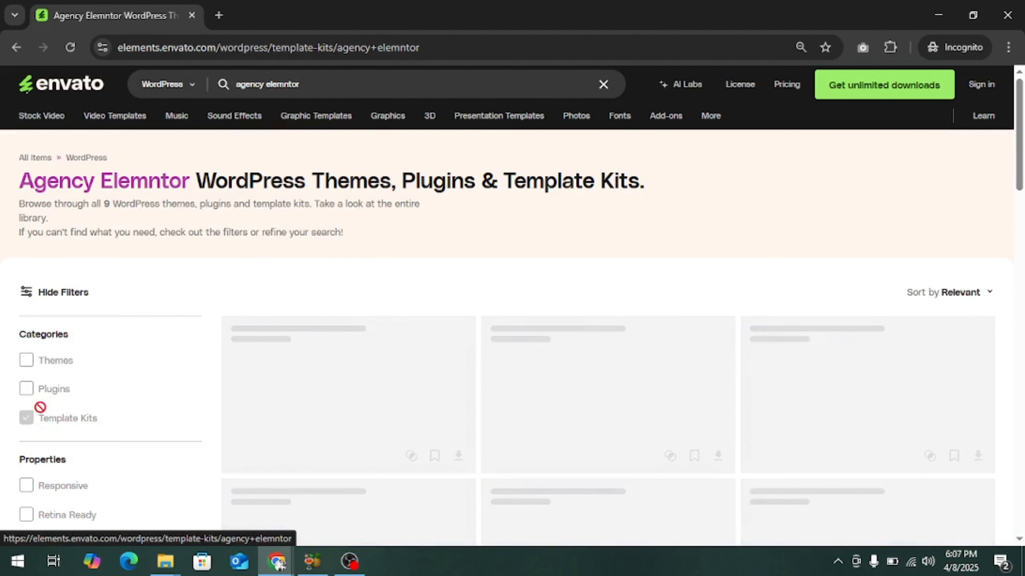
pyautogui.scroll(-1, 282, 266)
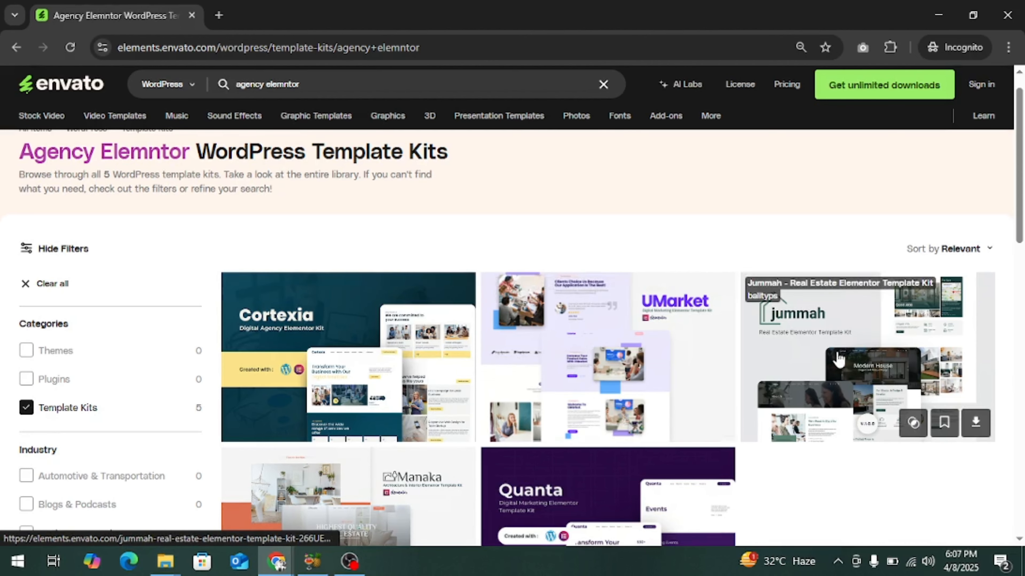
pyautogui.scroll(-5, 837, 359)
pyautogui.scroll(6, 492, 339)
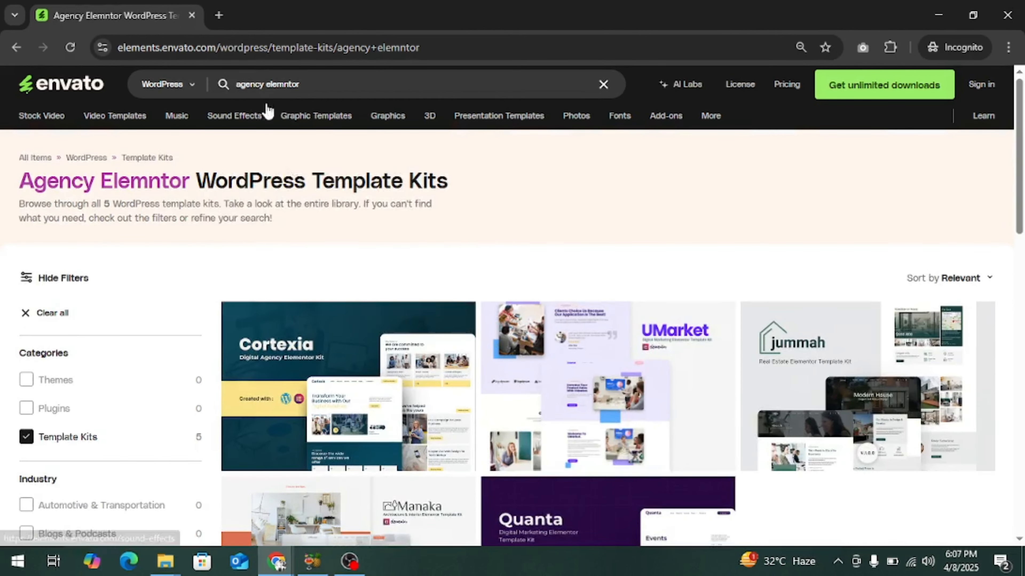
# Broaden the template kit search by changing the query to "digital agency elemntor".
pyautogui.click(238, 84)
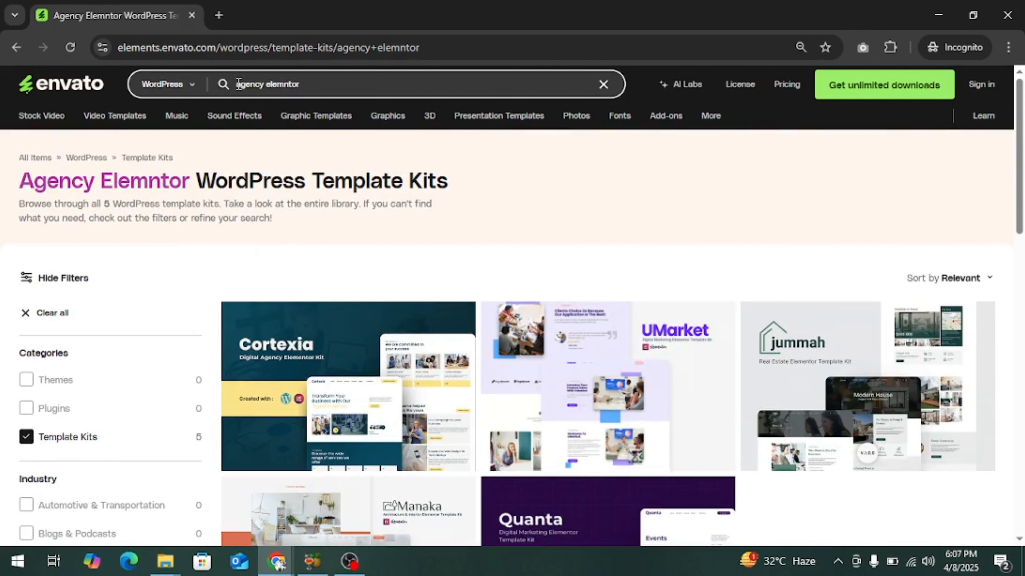
pyautogui.write('digital')
pyautogui.press('Return')
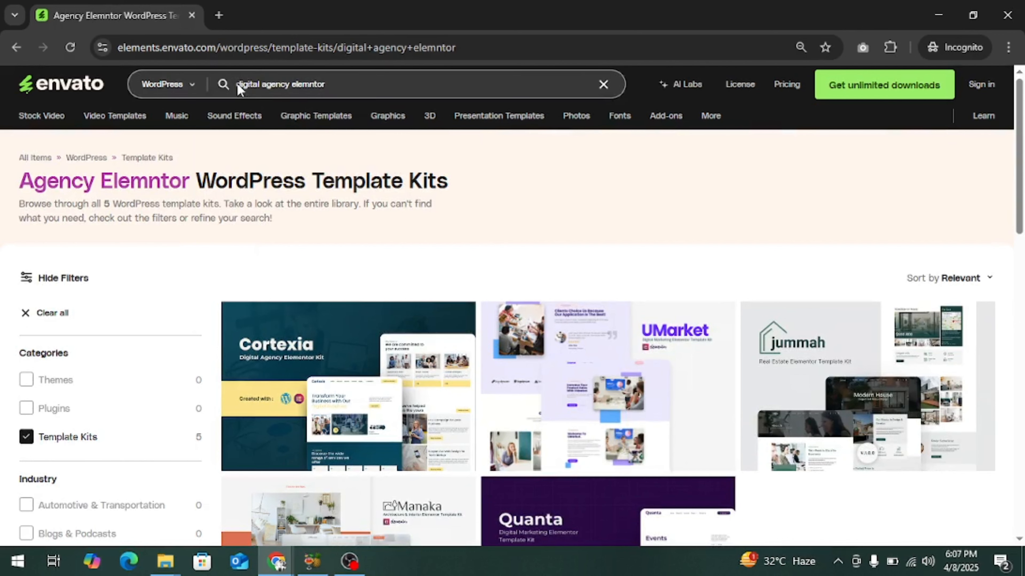
# Browse the digital agency template kit results and examine the available designs.
pyautogui.scroll(-2, 554, 211)
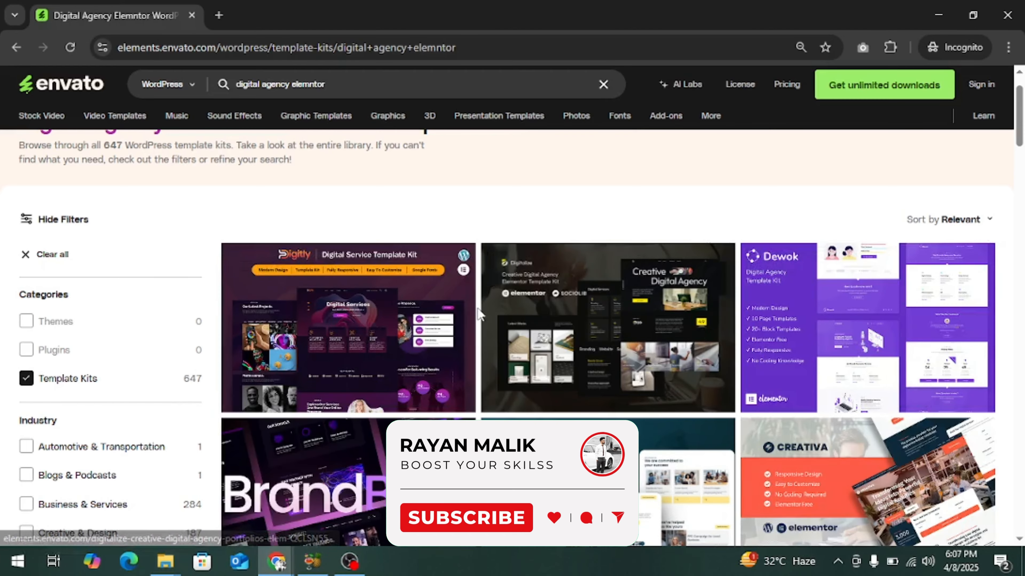
pyautogui.scroll(-8, 478, 313)
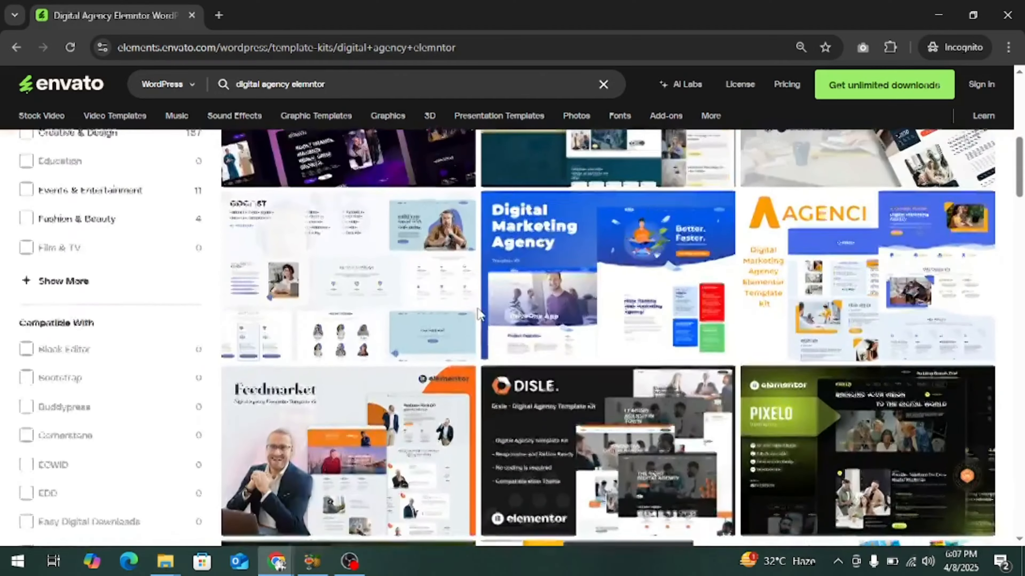
pyautogui.scroll(-1, 478, 314)
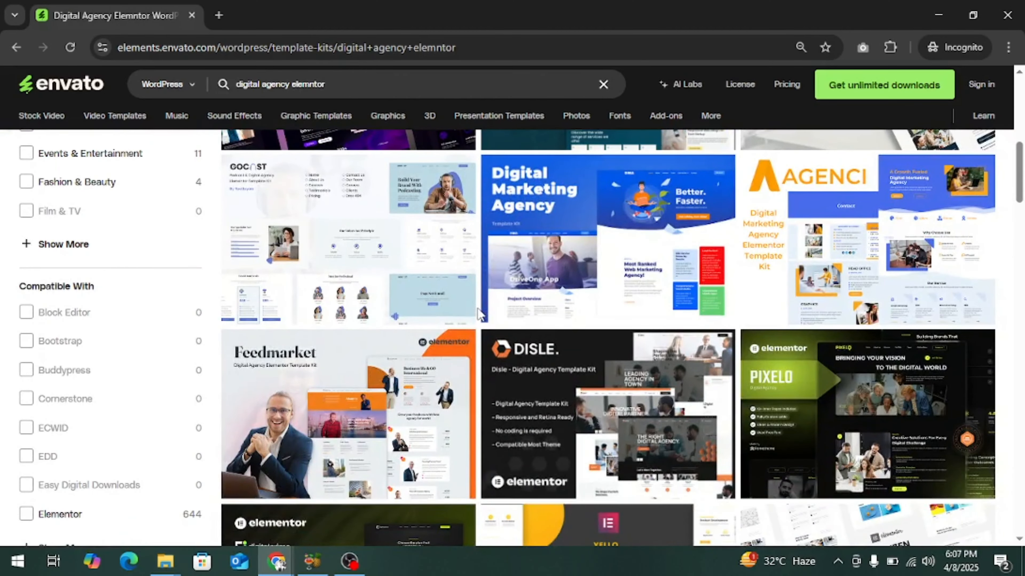
pyautogui.scroll(-8, 480, 314)
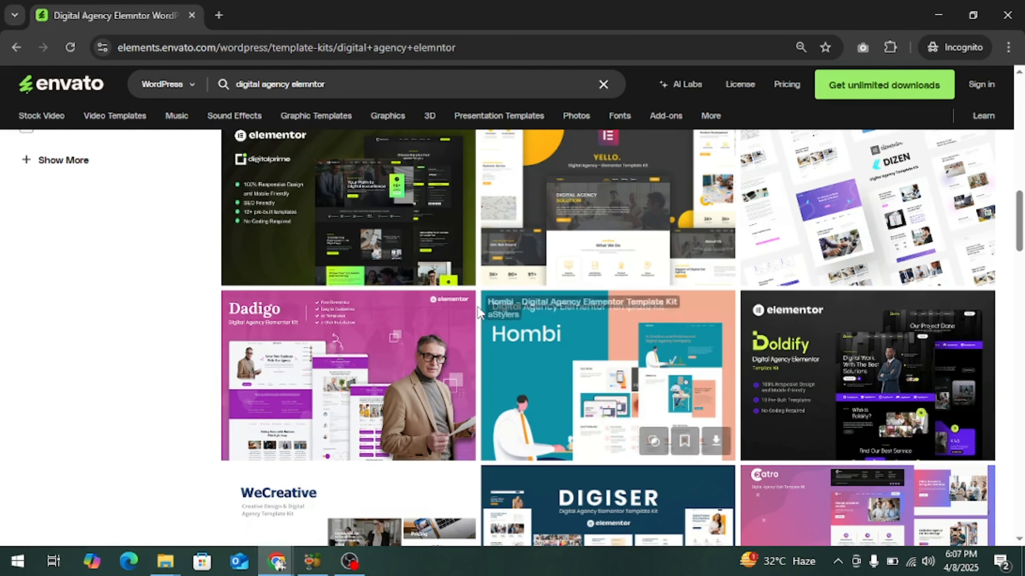
pyautogui.scroll(10, 477, 312)
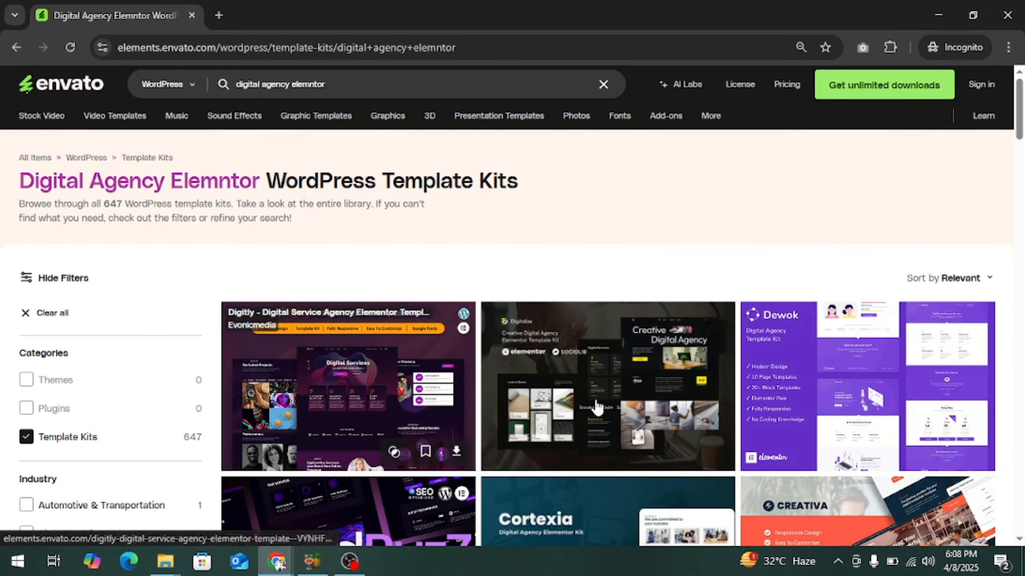
pyautogui.scroll(-20, 613, 329)
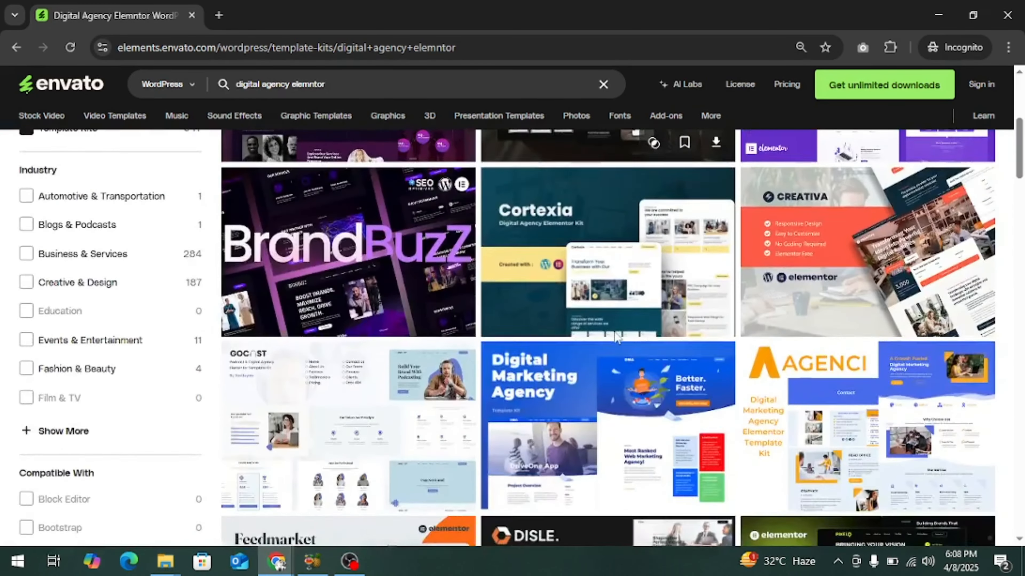
pyautogui.scroll(20, 614, 332)
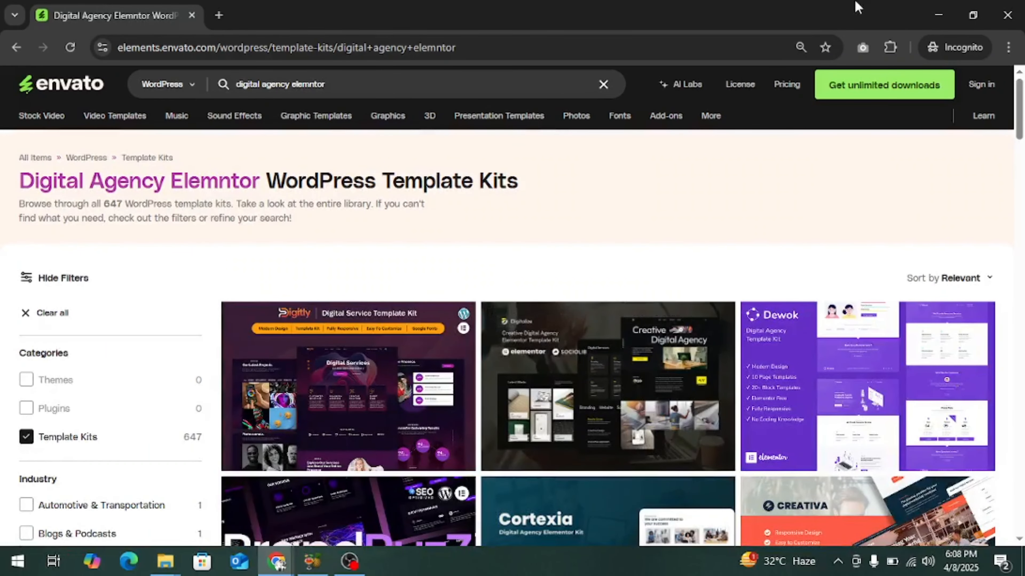
# Search Google for "themeforest" in a new incognito tab.
pyautogui.click(217, 14)
pyautogui.write('the')
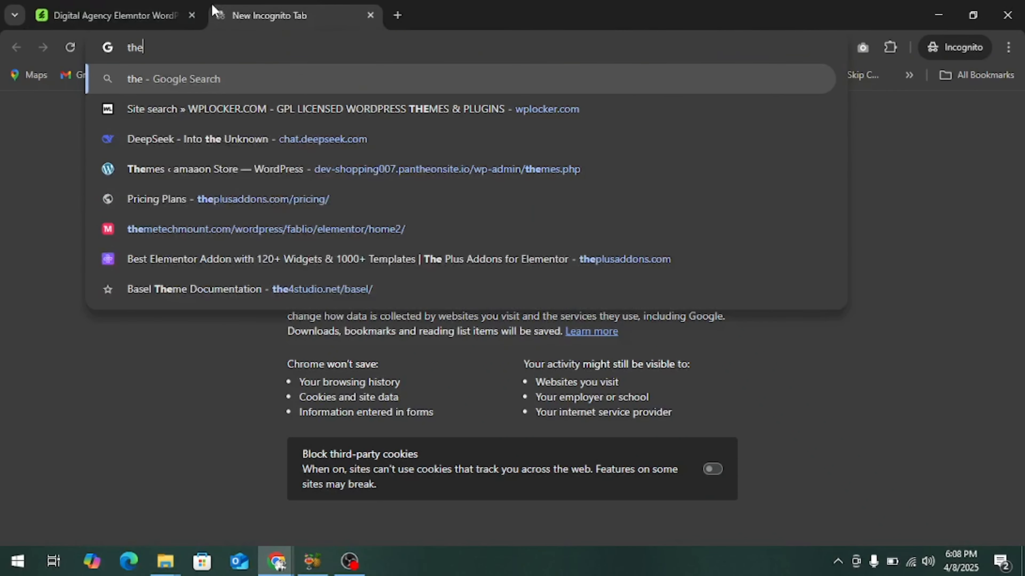
pyautogui.write('meforest')
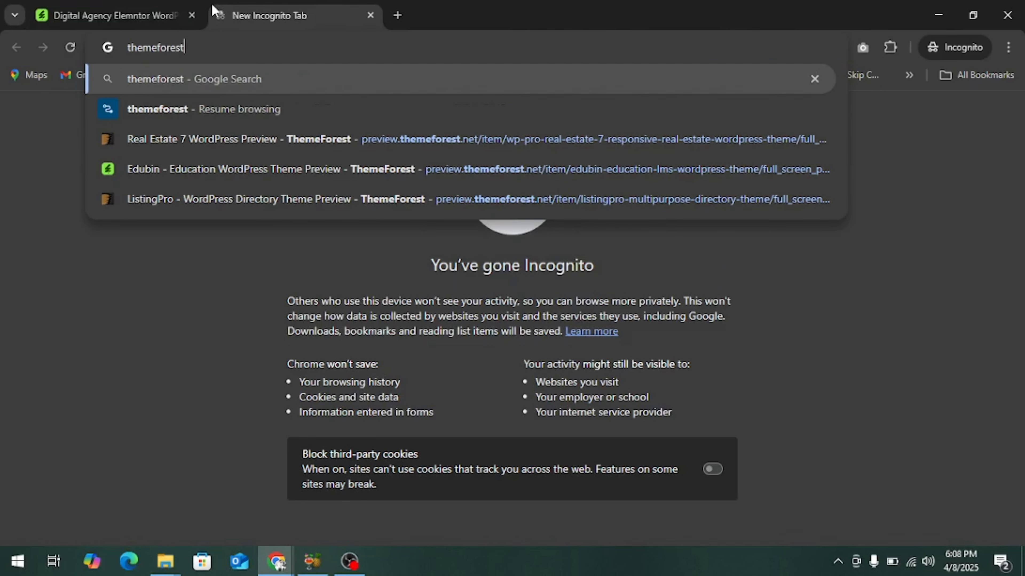
pyautogui.press('Return')
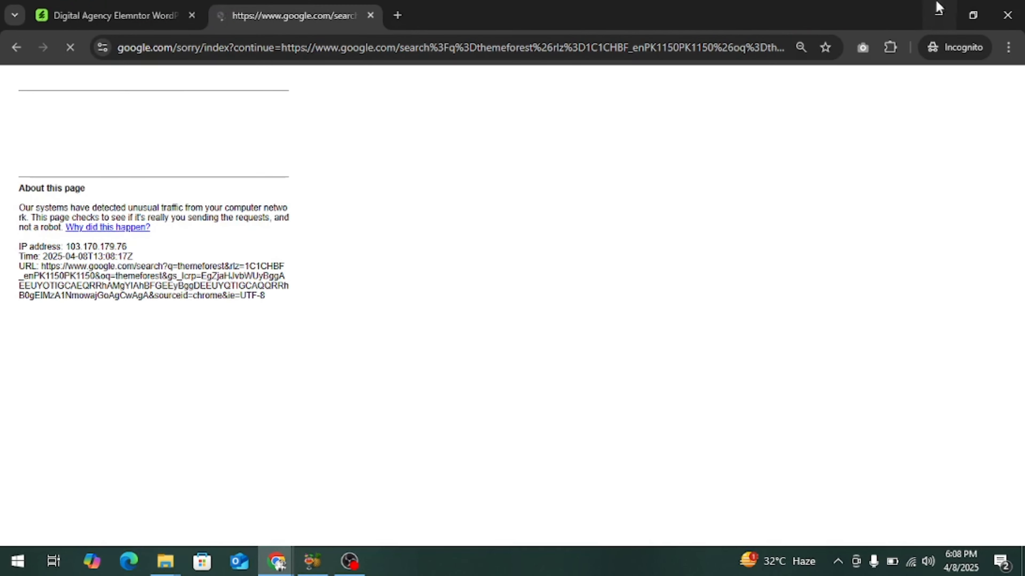
# Search Google for "themeforst" in a new tab of the regular browser window and open the ThemeForest website.
pyautogui.click(937, 15)
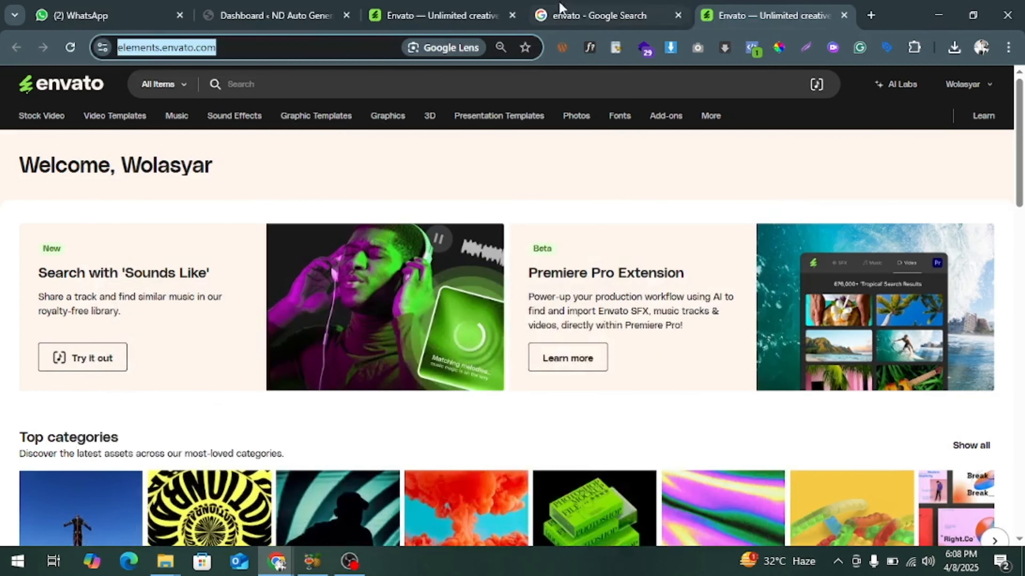
pyautogui.click(878, 14)
pyautogui.write('theme')
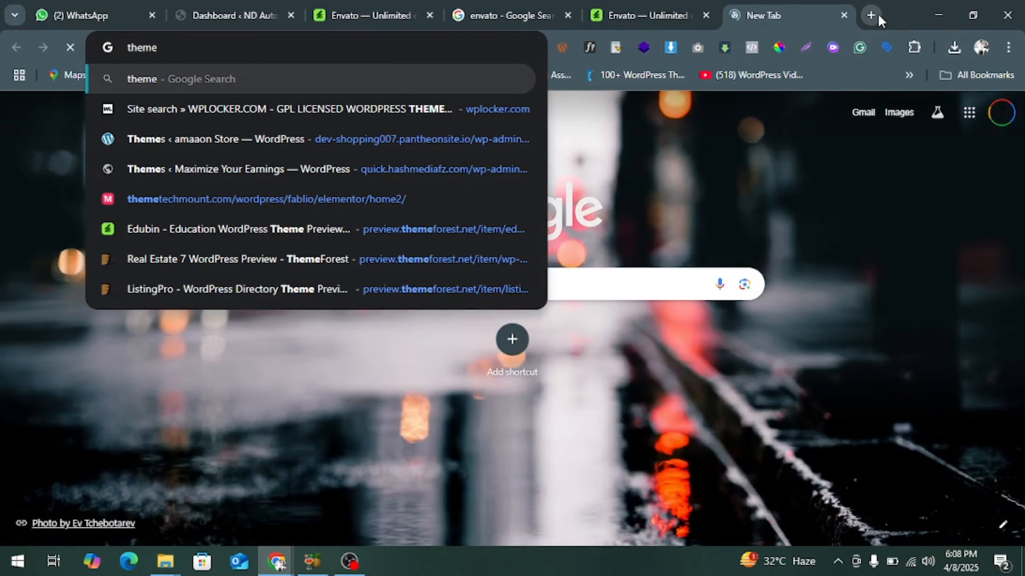
pyautogui.write('forst')
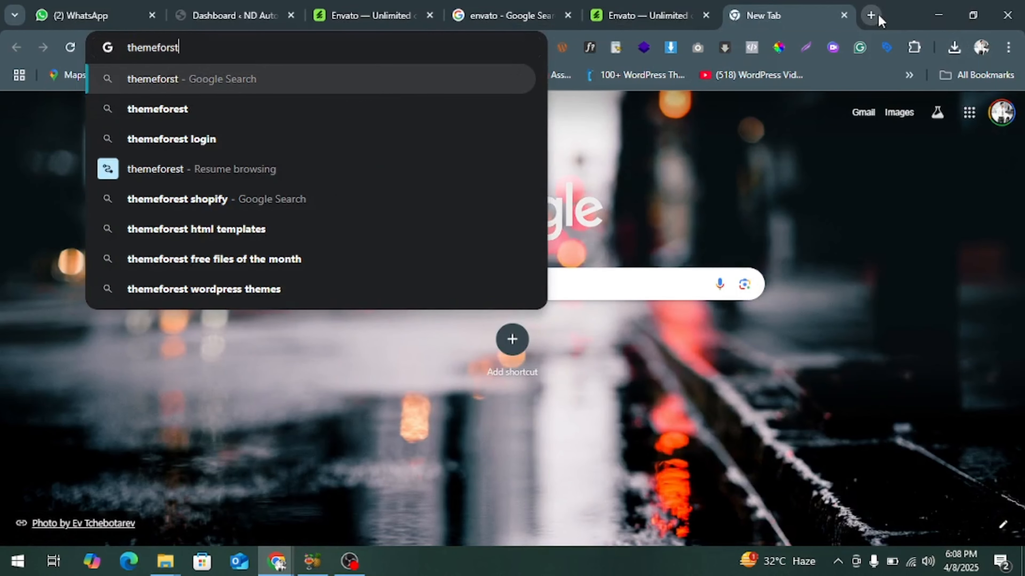
pyautogui.press('Return')
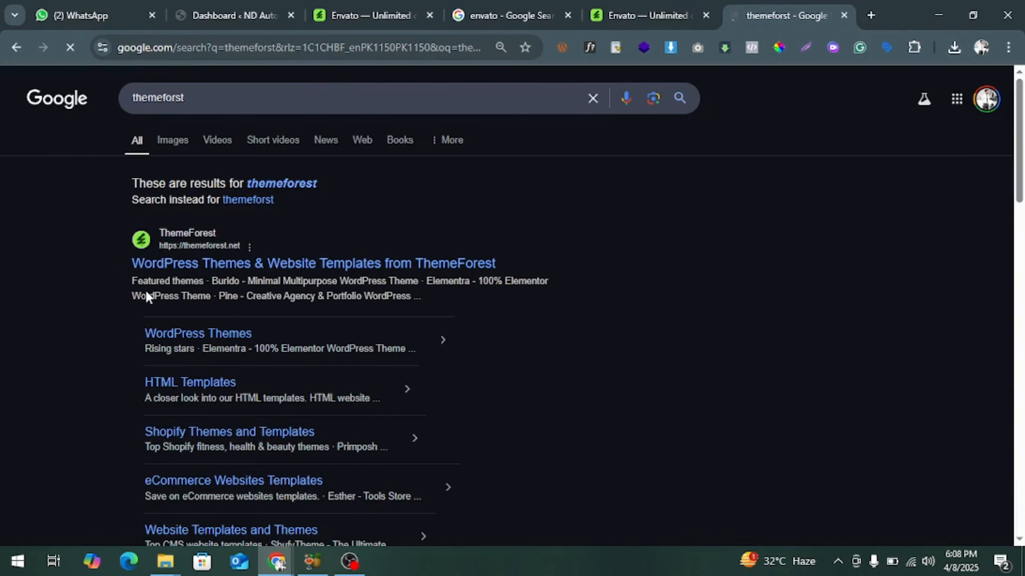
pyautogui.click(630, 6)
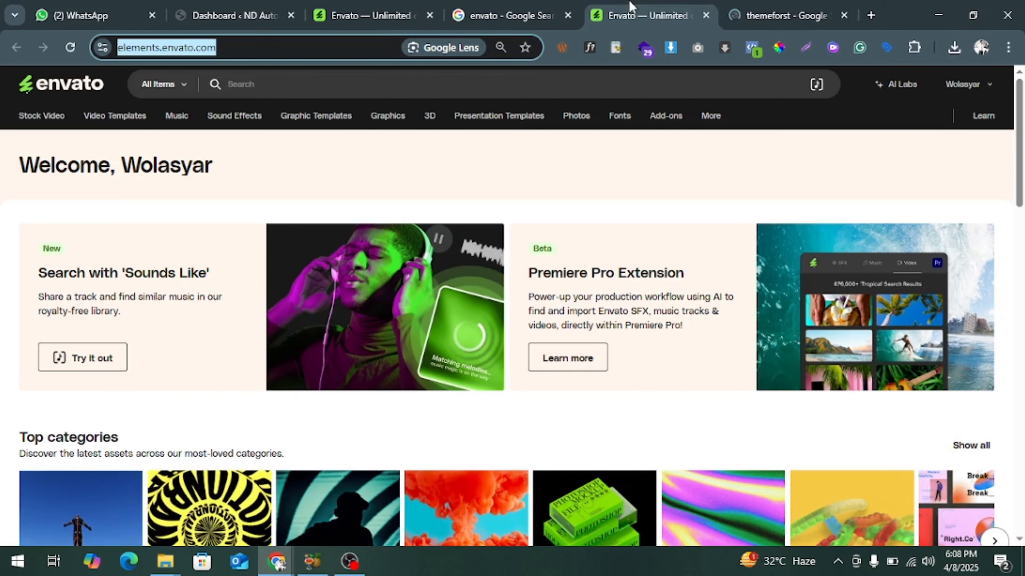
pyautogui.click(756, 5)
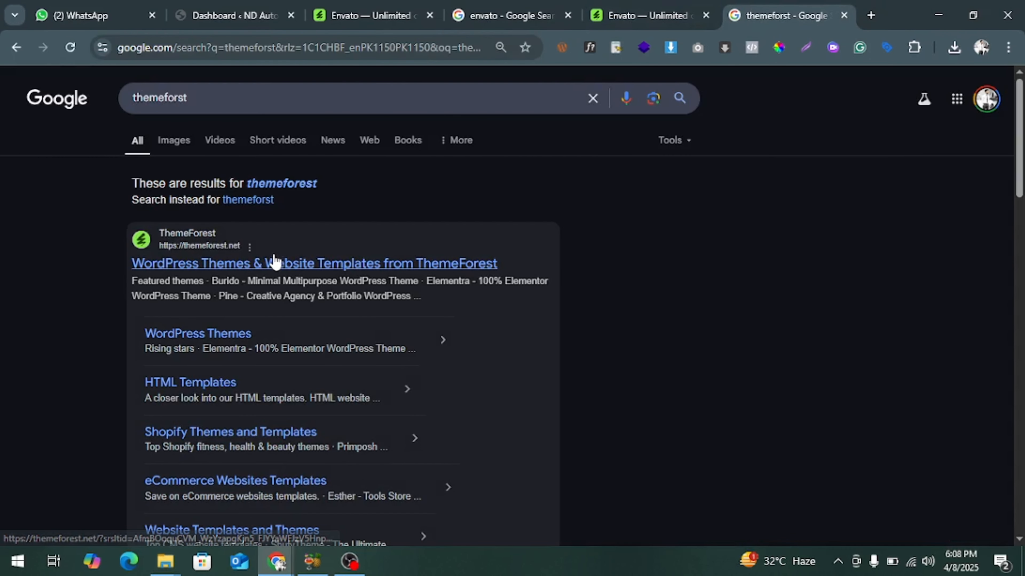
pyautogui.click(260, 263)
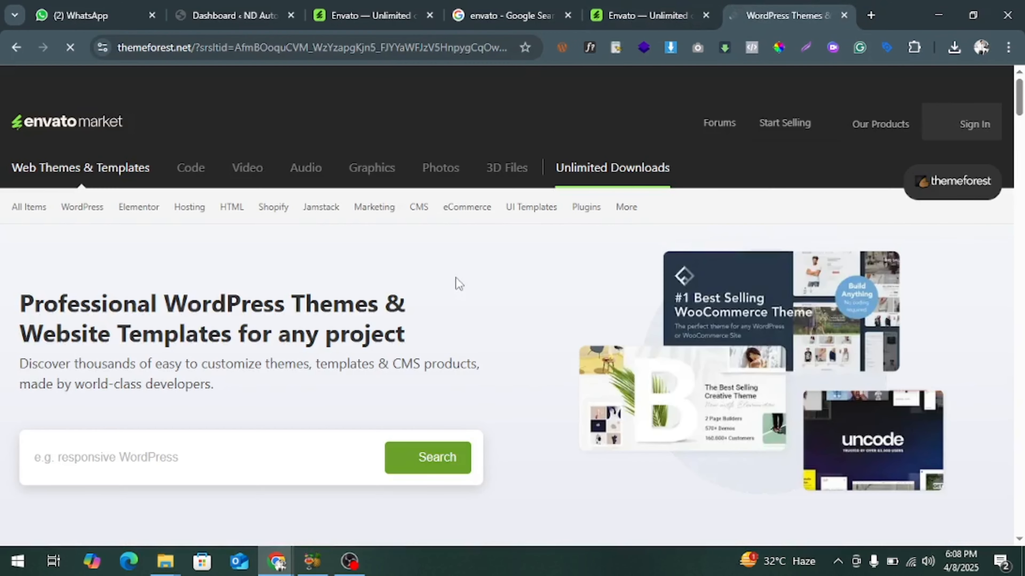
# Search Envato's WordPress items for "digital agency elementor" and filter the results to Template Kits.
pyautogui.click(344, 8)
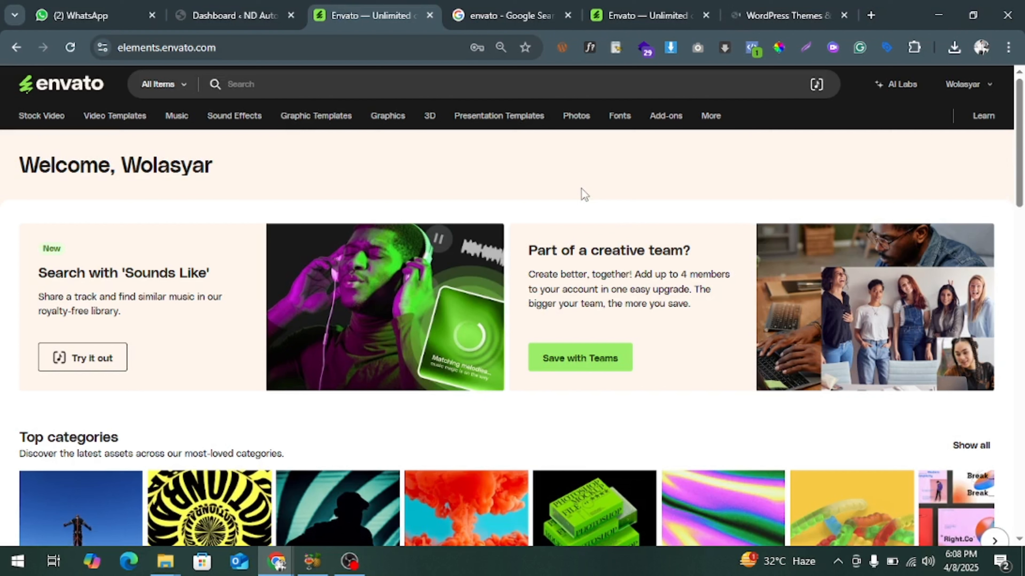
pyautogui.click(178, 98)
pyautogui.click(174, 85)
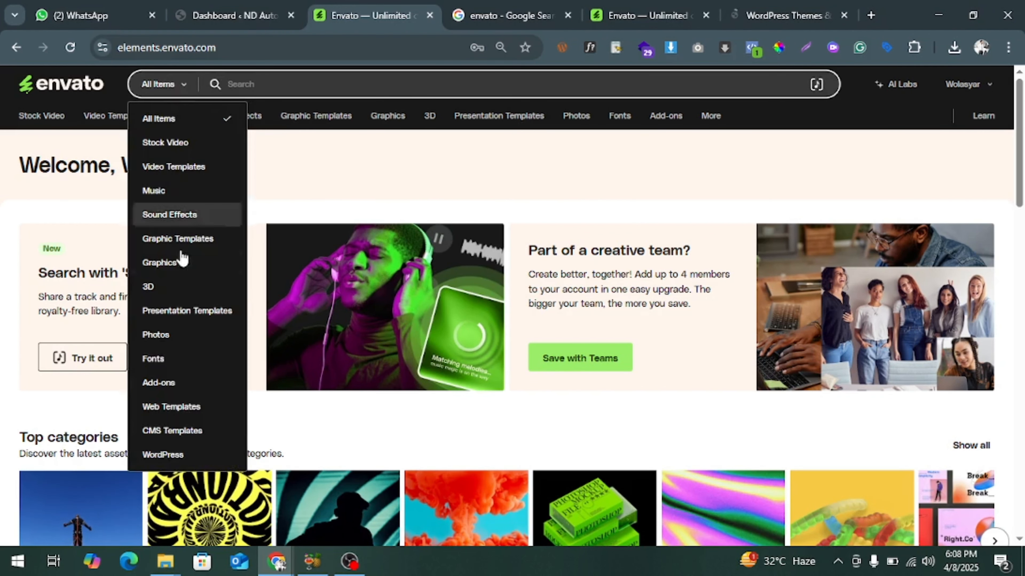
pyautogui.click(162, 454)
pyautogui.click(293, 85)
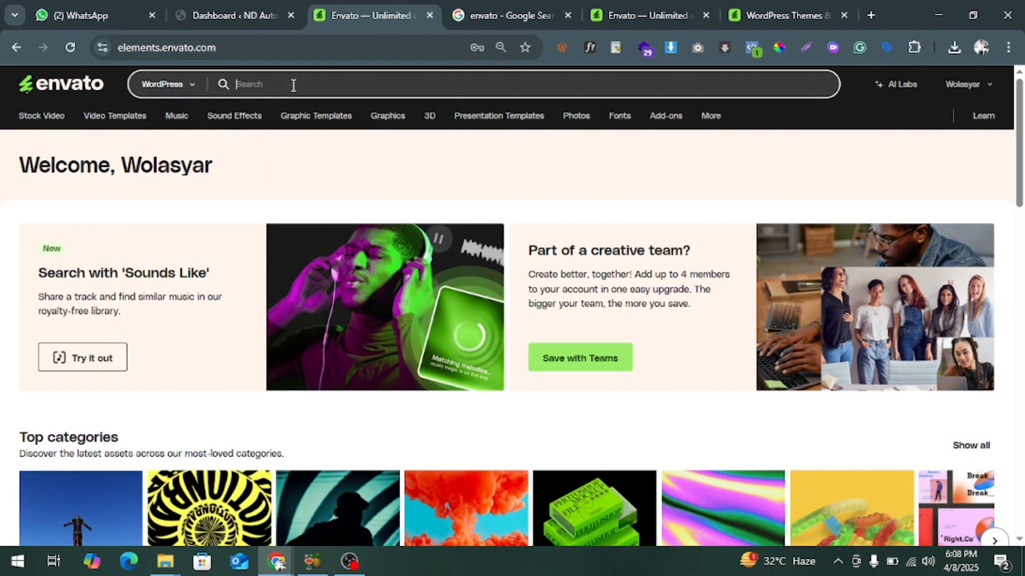
pyautogui.write('digital agen')
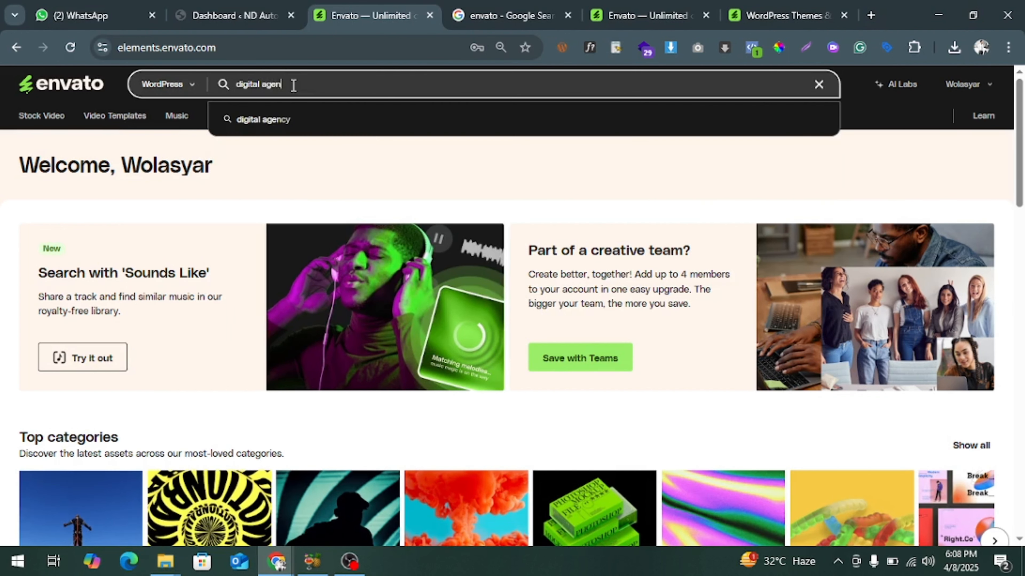
pyautogui.write('cy')
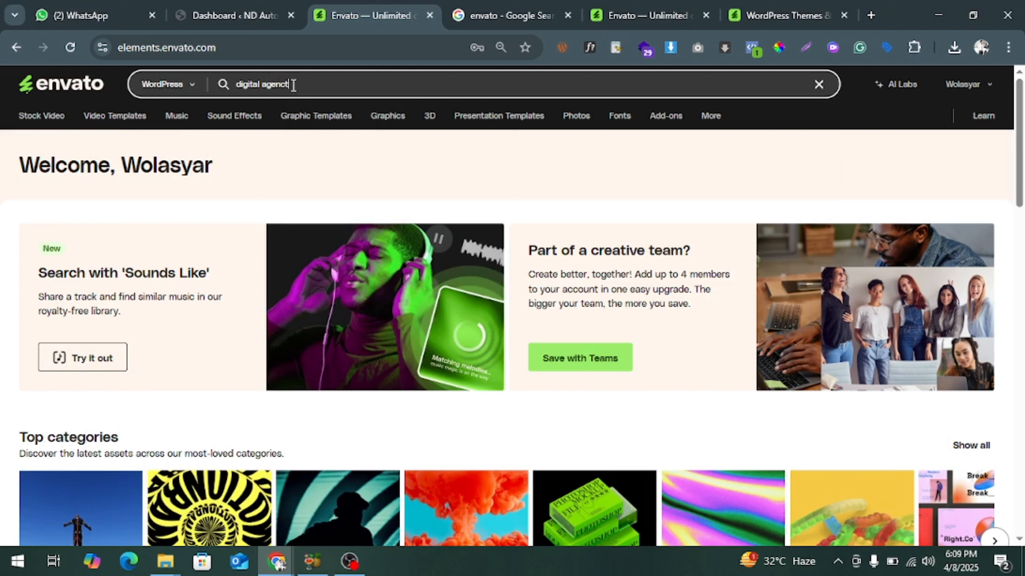
pyautogui.press('BackSpace')
pyautogui.write('y elementor')
pyautogui.press('Return')
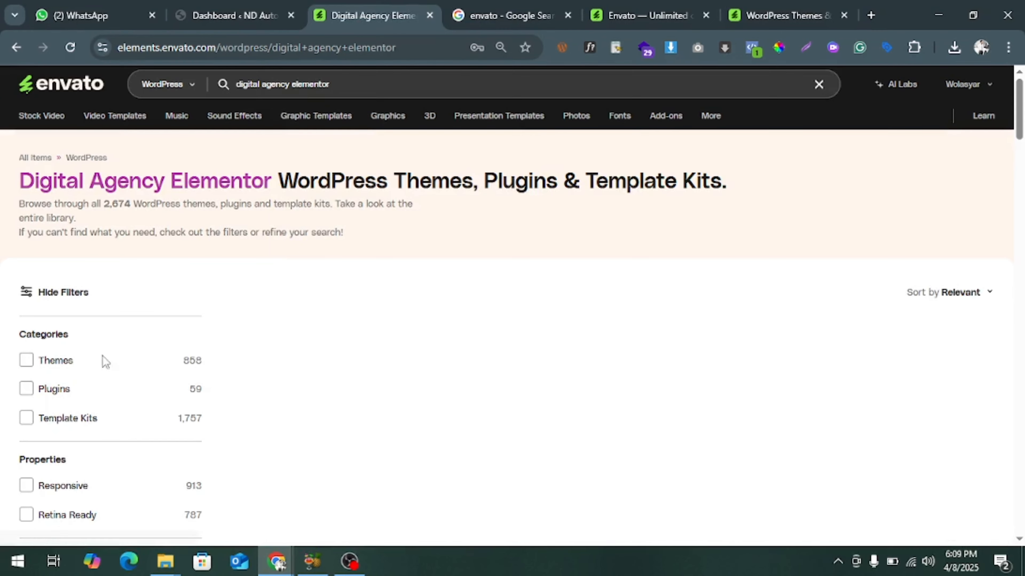
pyautogui.click(62, 422)
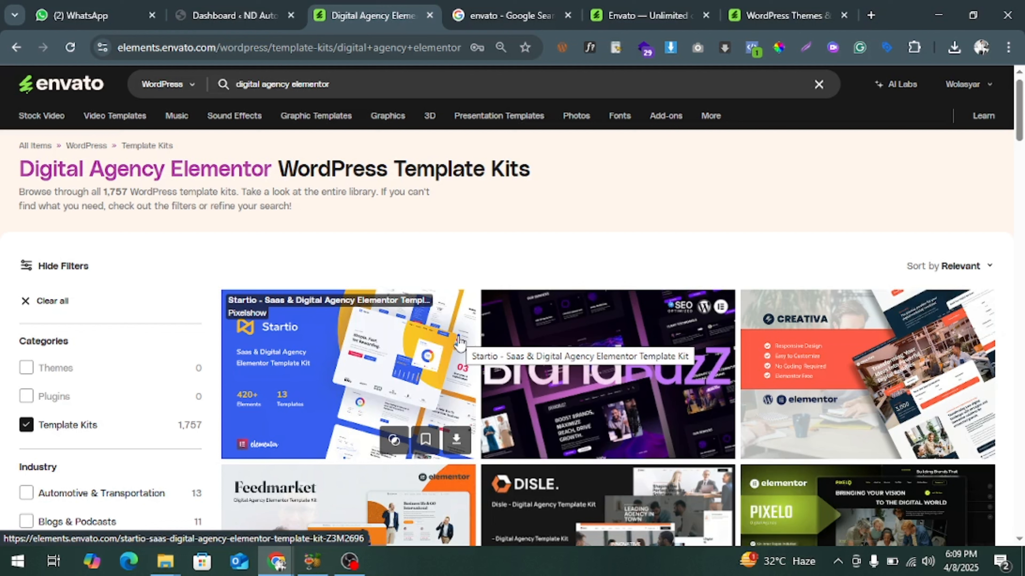
# Browse the digital agency Elementor template kits and compare their designs to choose one.
pyautogui.moveTo(902, 85)
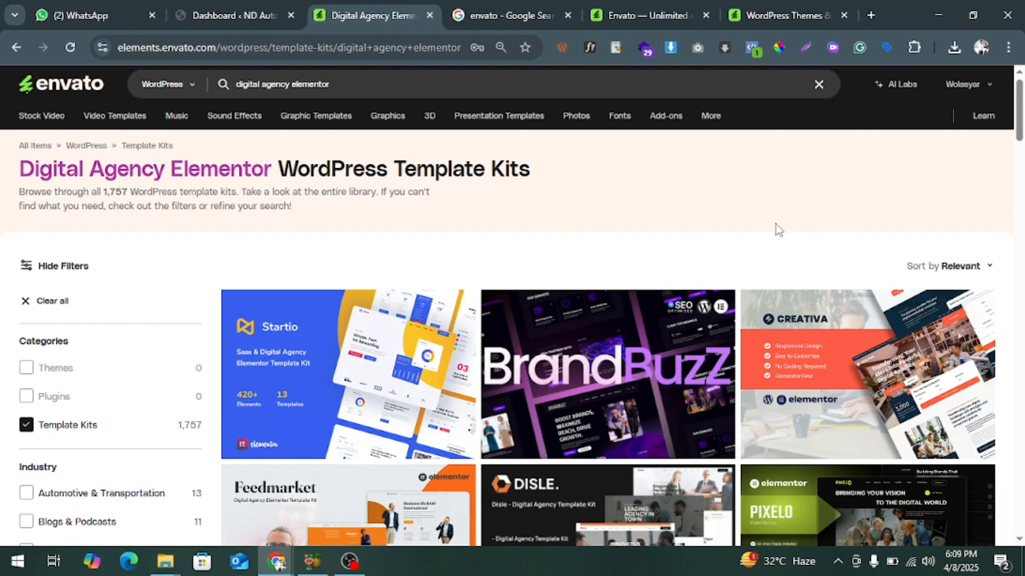
pyautogui.scroll(-4, 517, 231)
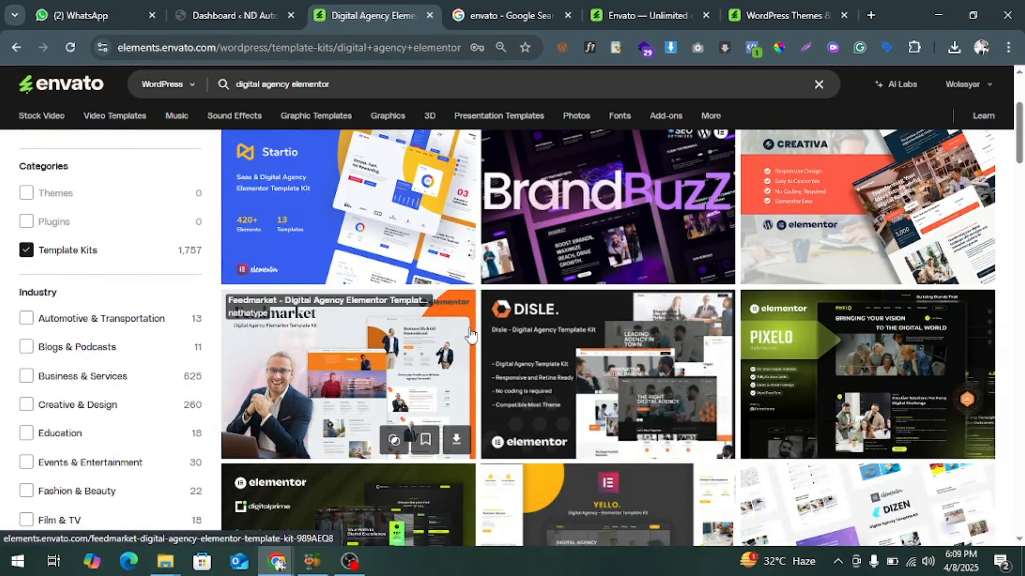
pyautogui.scroll(-8, 471, 335)
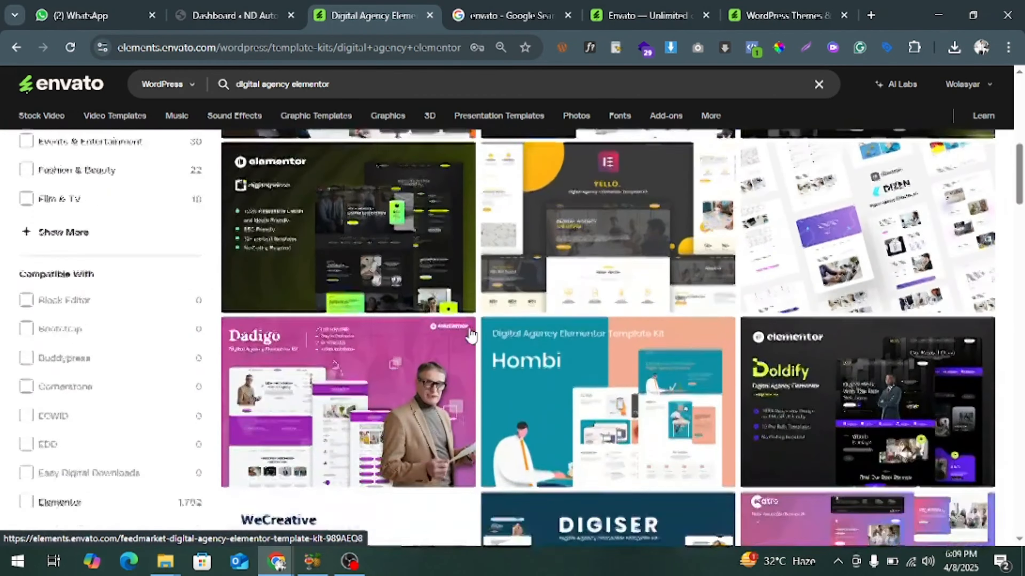
pyautogui.scroll(-8, 471, 335)
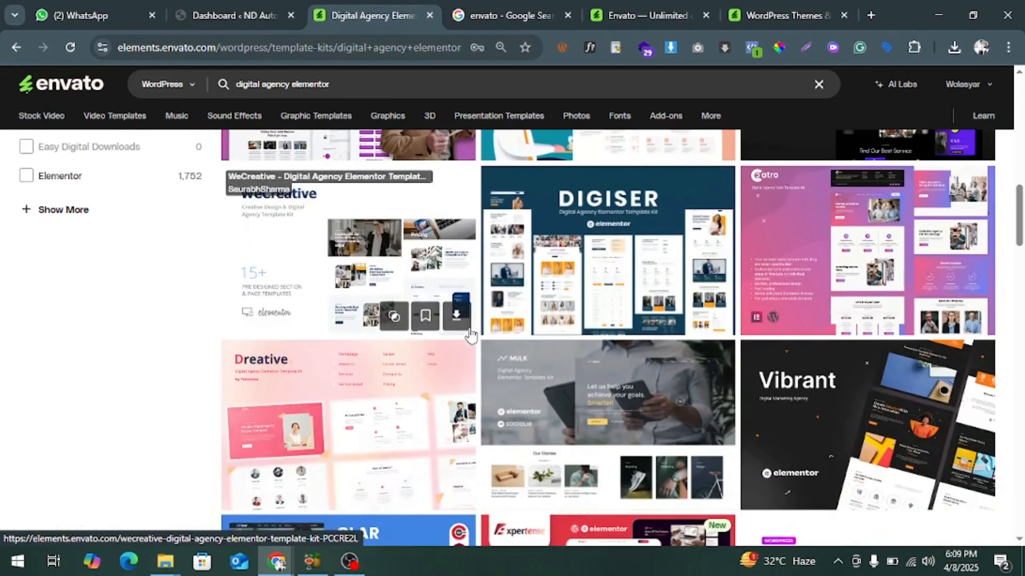
pyautogui.scroll(-5, 479, 342)
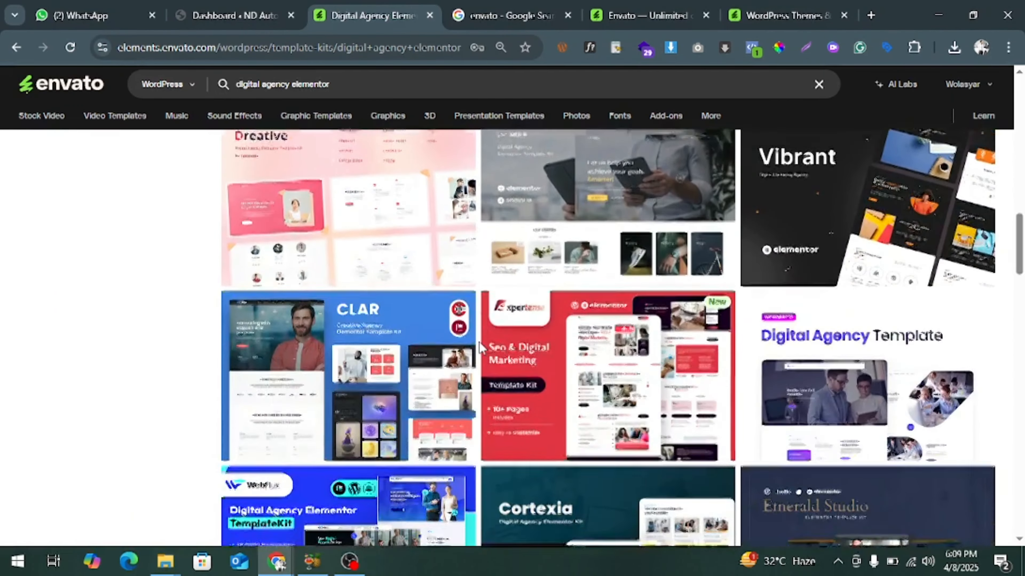
pyautogui.scroll(-3, 479, 342)
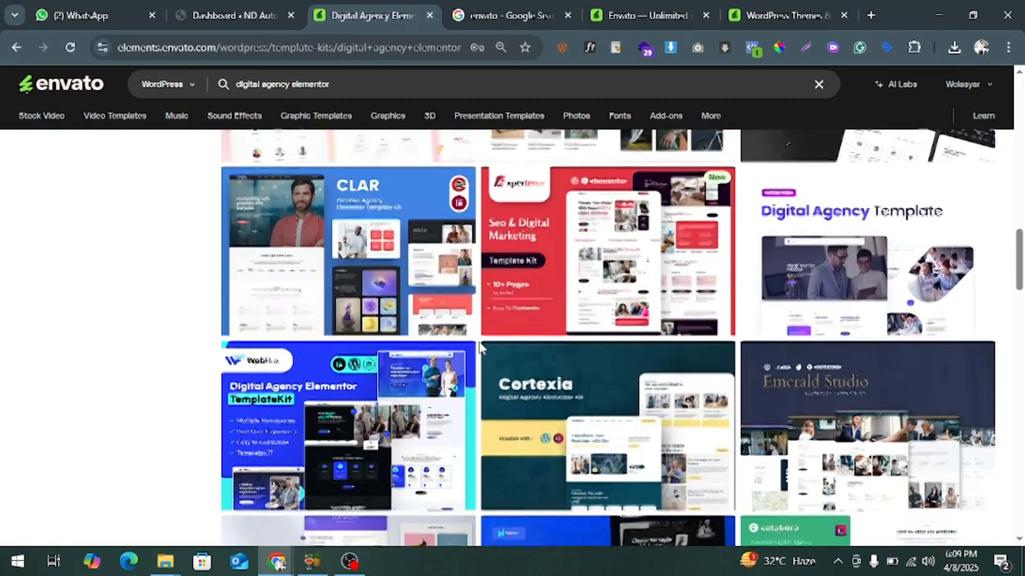
pyautogui.scroll(-3, 480, 347)
pyautogui.scroll(-11, 480, 345)
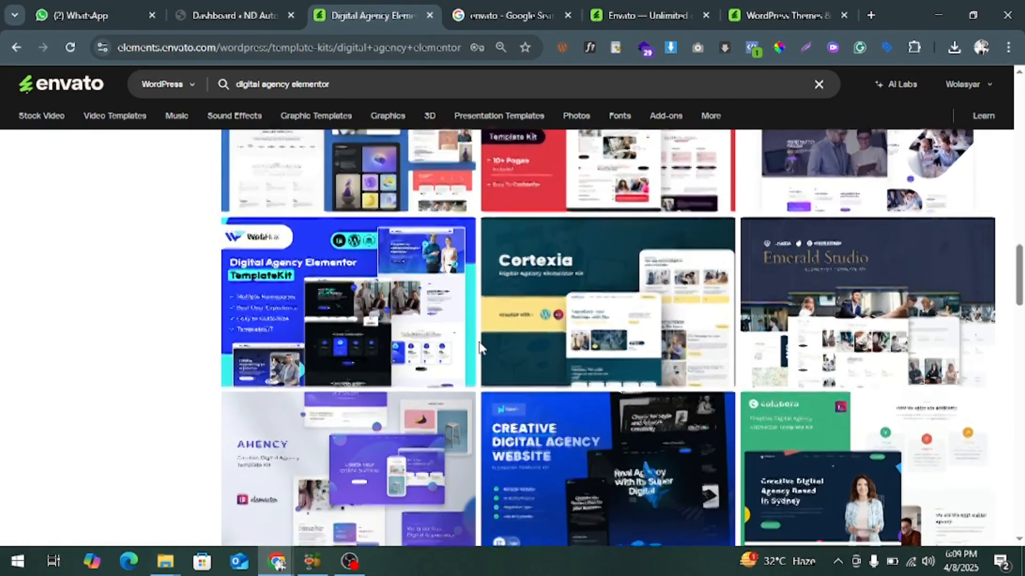
pyautogui.scroll(9, 480, 347)
pyautogui.scroll(1, 480, 346)
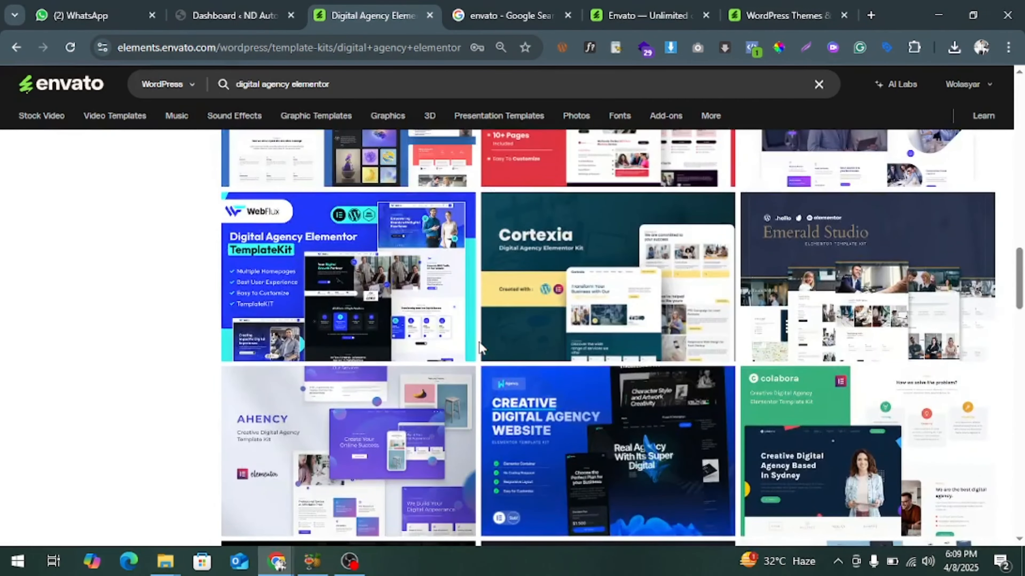
pyautogui.scroll(-7, 479, 342)
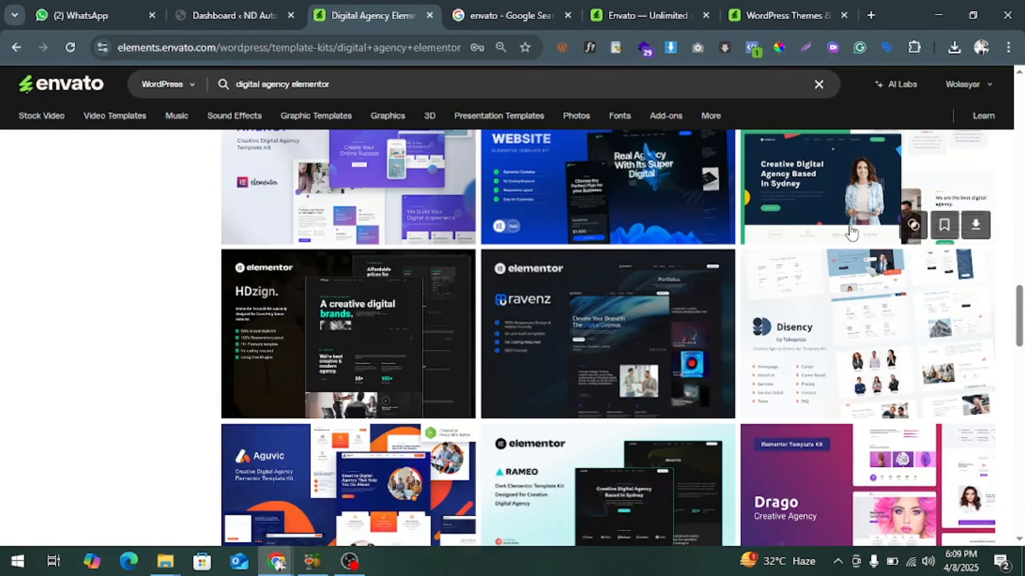
# Download the Colabora - Creative Digital Agency Elementor Template Kit under the jonweb project and open its live preview.
pyautogui.click(842, 217)
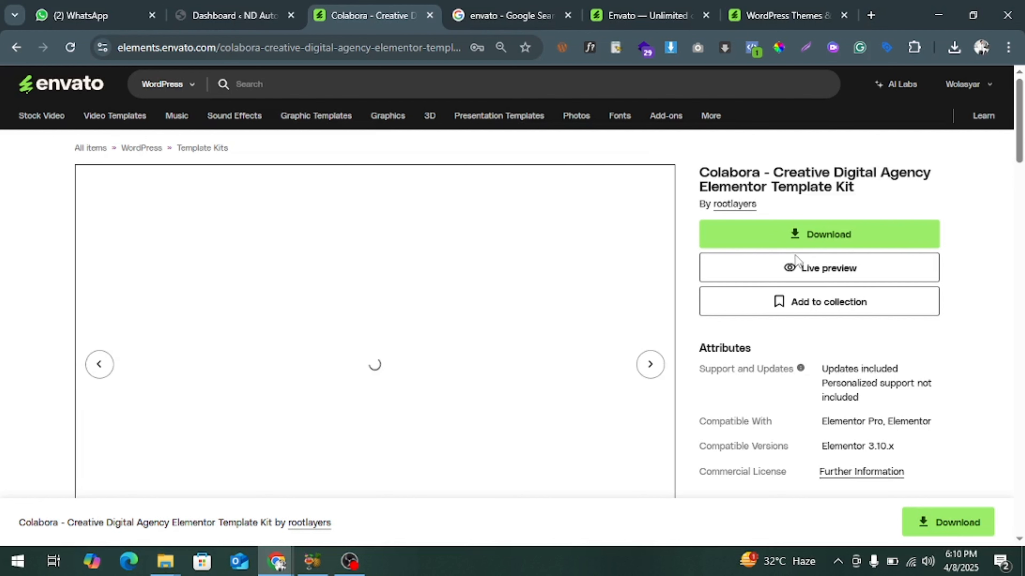
pyautogui.click(793, 235)
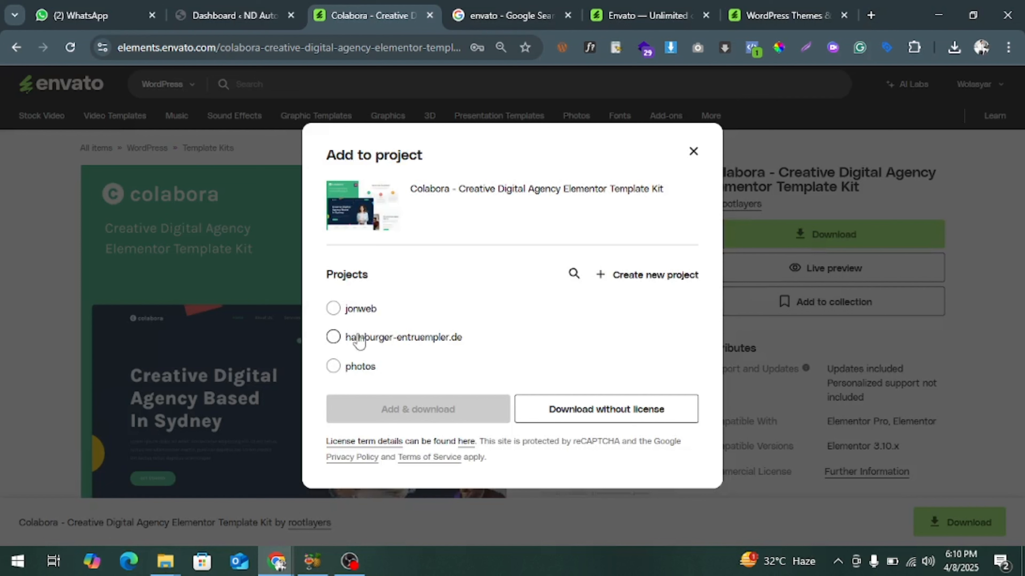
pyautogui.click(356, 312)
pyautogui.click(373, 407)
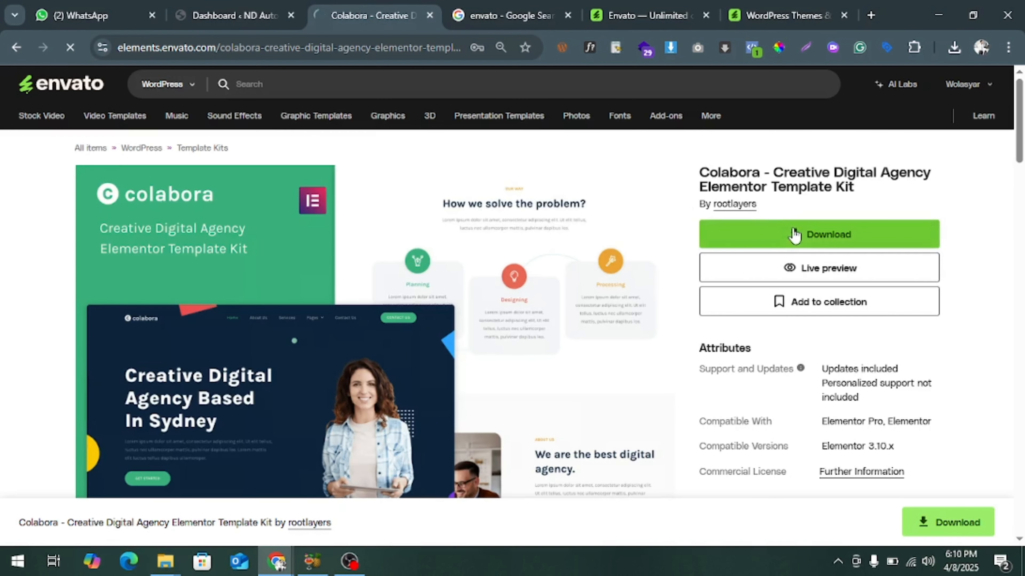
pyautogui.click(790, 279)
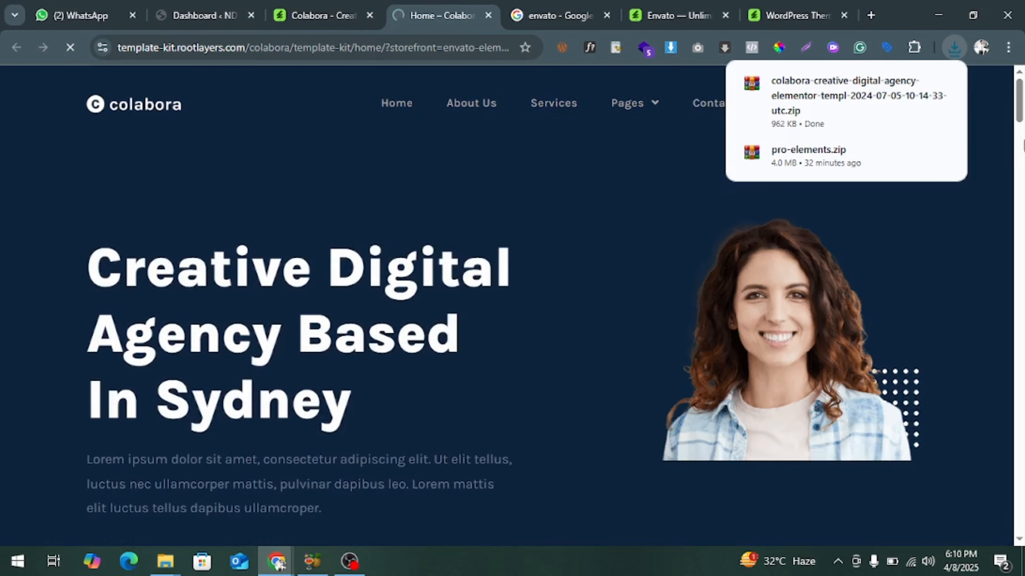
pyautogui.moveTo(1023, 116)
pyautogui.mouseDown()
pyautogui.moveTo(1023, 533)
pyautogui.moveTo(1015, 113)
pyautogui.mouseUp()
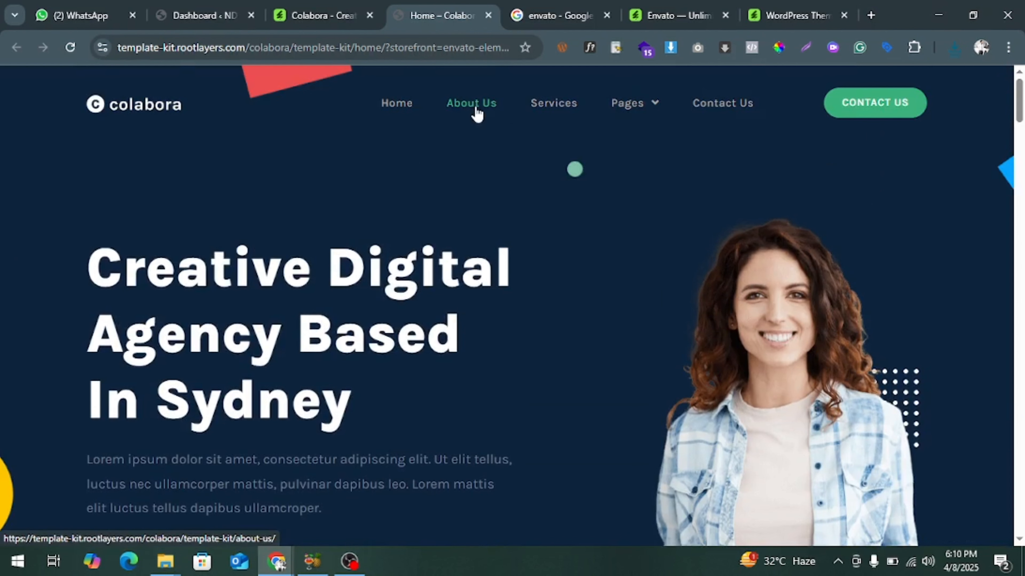
# Open the WordPress site's front end in a new tab from its dashboard and view the current home page.
pyautogui.click(225, 7)
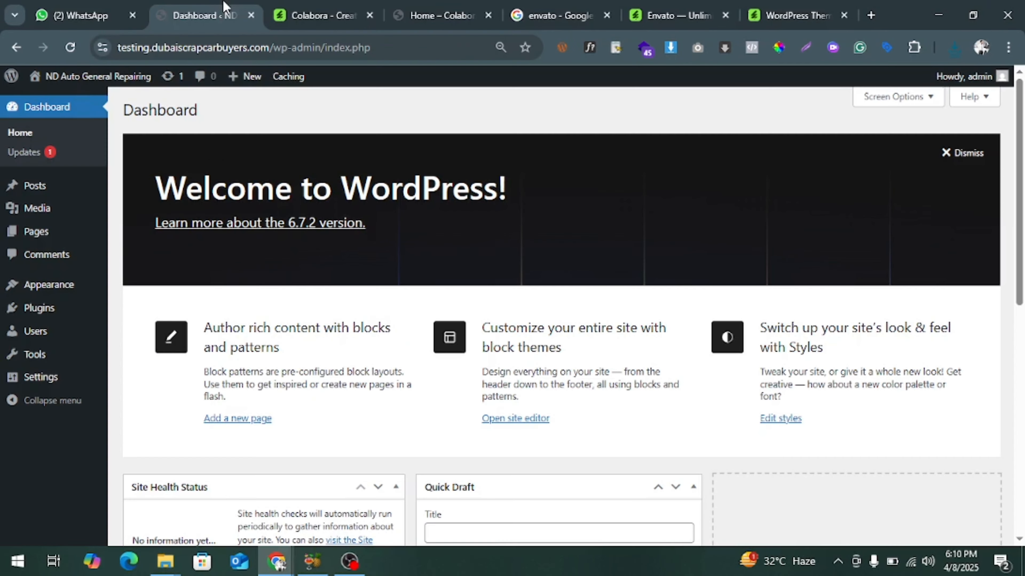
pyautogui.moveTo(77, 81)
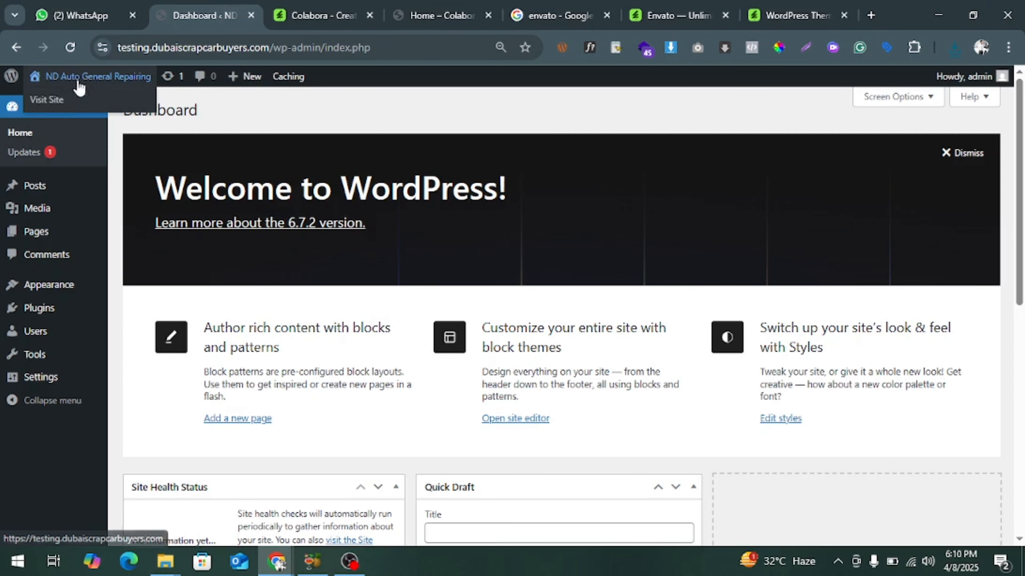
pyautogui.rightClick(71, 99)
pyautogui.click(86, 116)
pyautogui.click(295, 12)
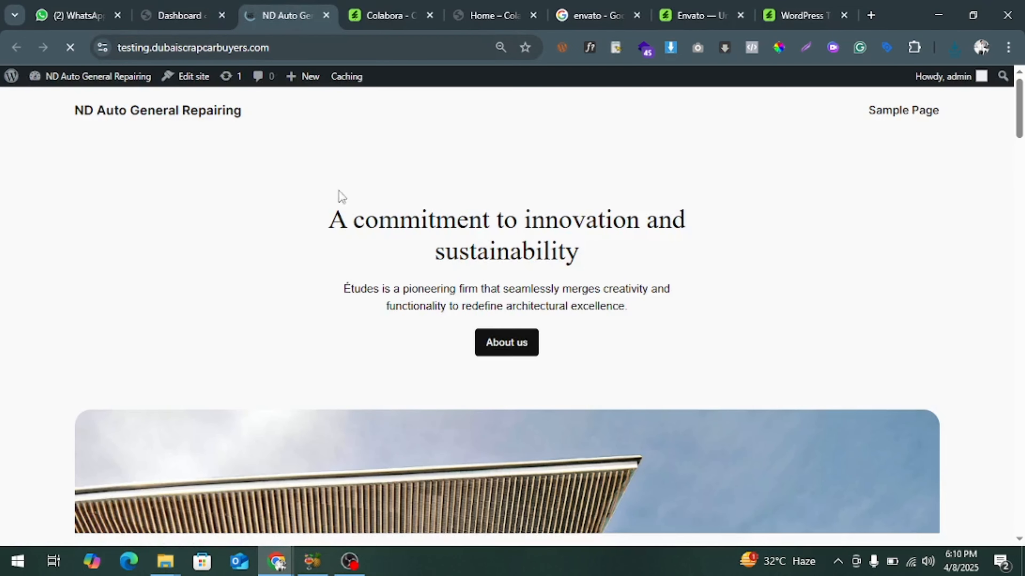
# Activate the Hello Elementor theme on the WordPress site from the Add Themes page.
pyautogui.click(217, 5)
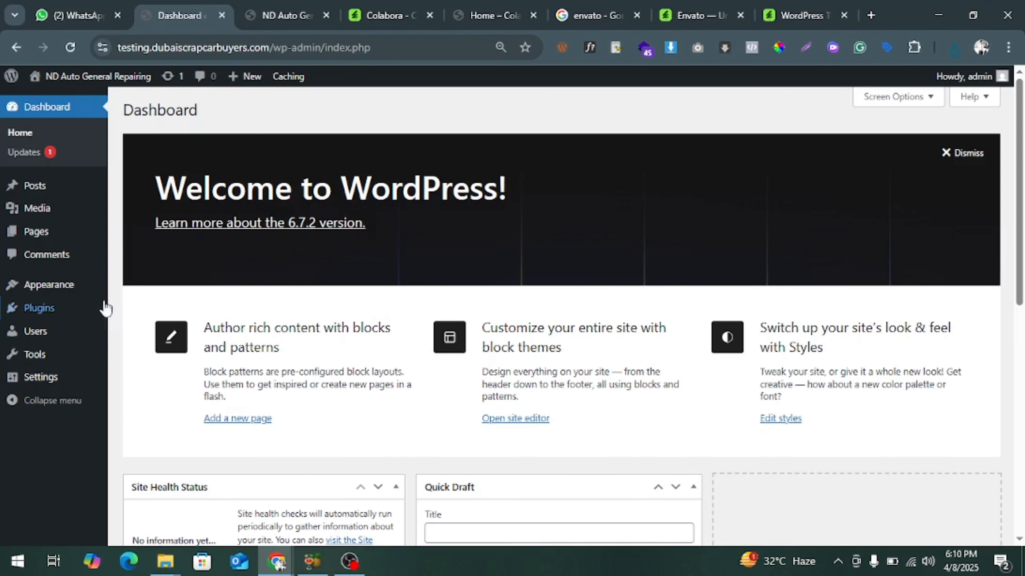
pyautogui.moveTo(62, 287)
pyautogui.click(126, 291)
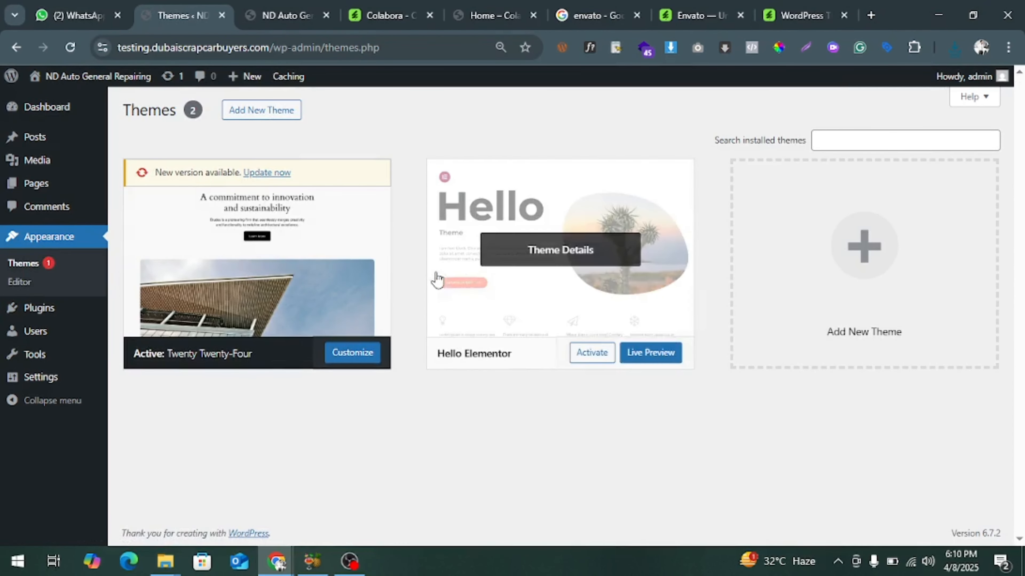
pyautogui.click(289, 121)
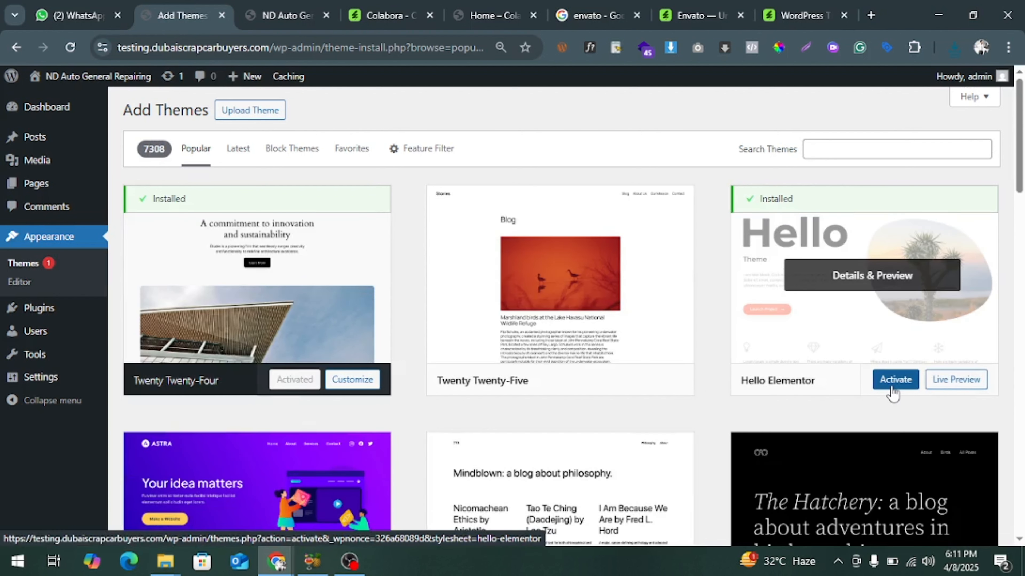
pyautogui.click(894, 380)
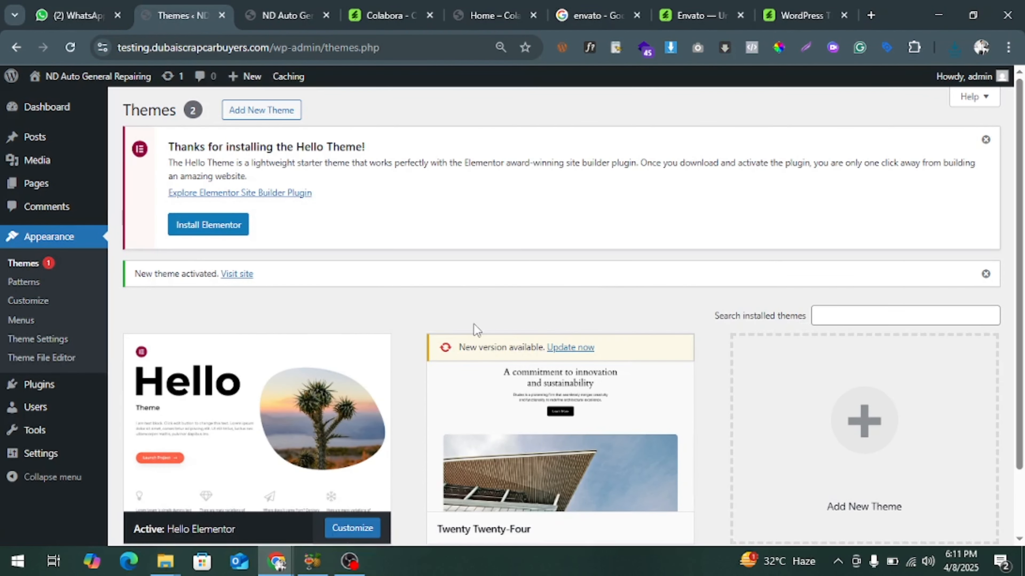
# Search the plugin directory for envato, then install and activate the Envato Elements – Photos & Elementor Templates plugin.
pyautogui.moveTo(64, 385)
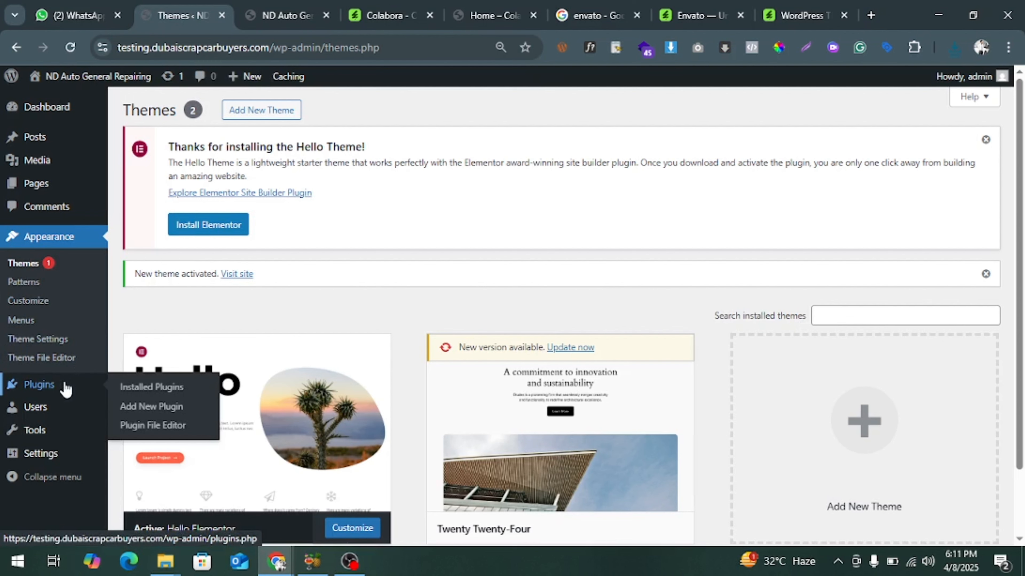
pyautogui.click(135, 411)
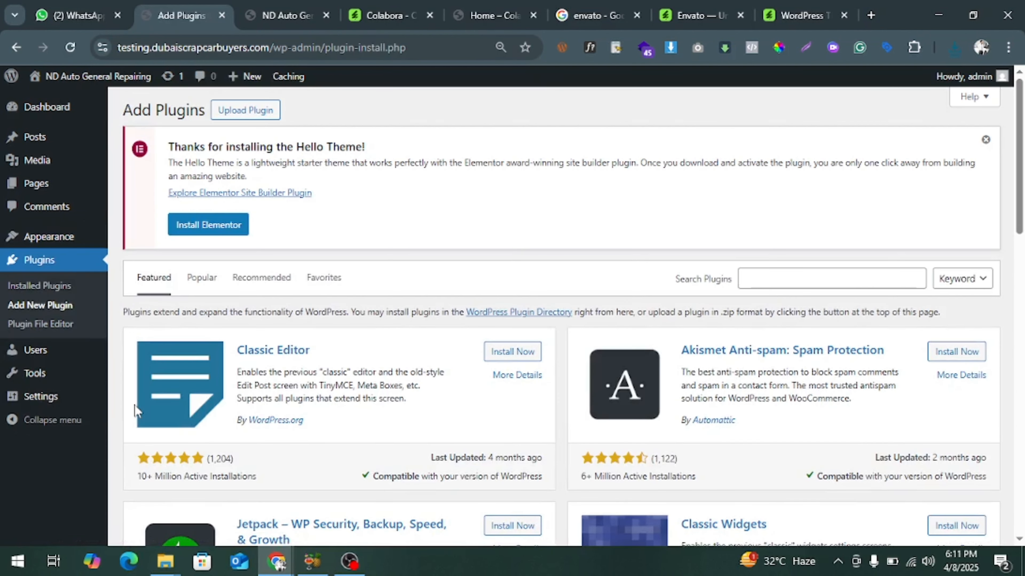
pyautogui.click(762, 277)
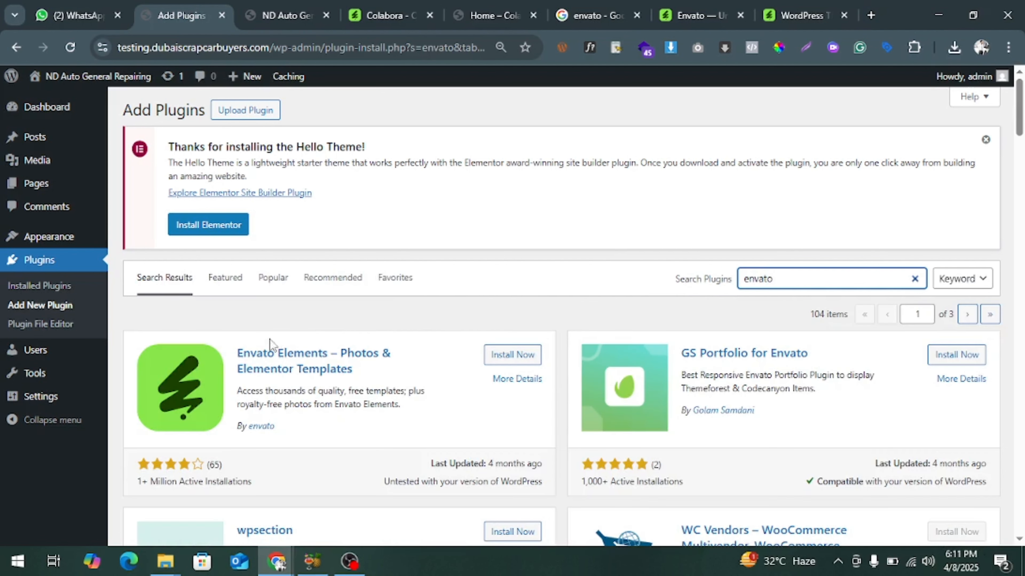
pyautogui.click(517, 355)
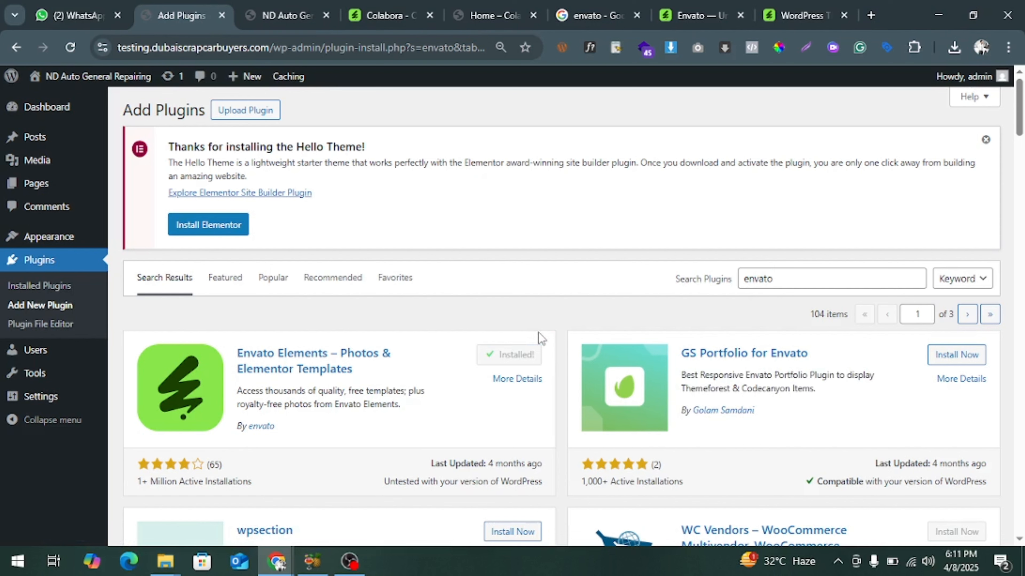
pyautogui.click(523, 354)
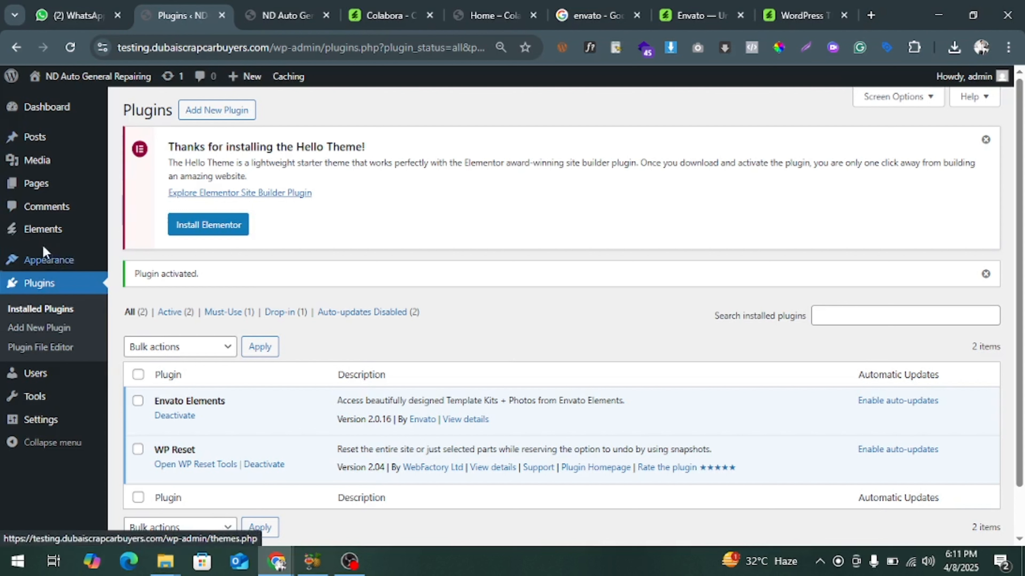
# Upload the downloaded Colabora creative digital agency kit ZIP file to the installed template kits of Envato Elements.
pyautogui.moveTo(25, 237)
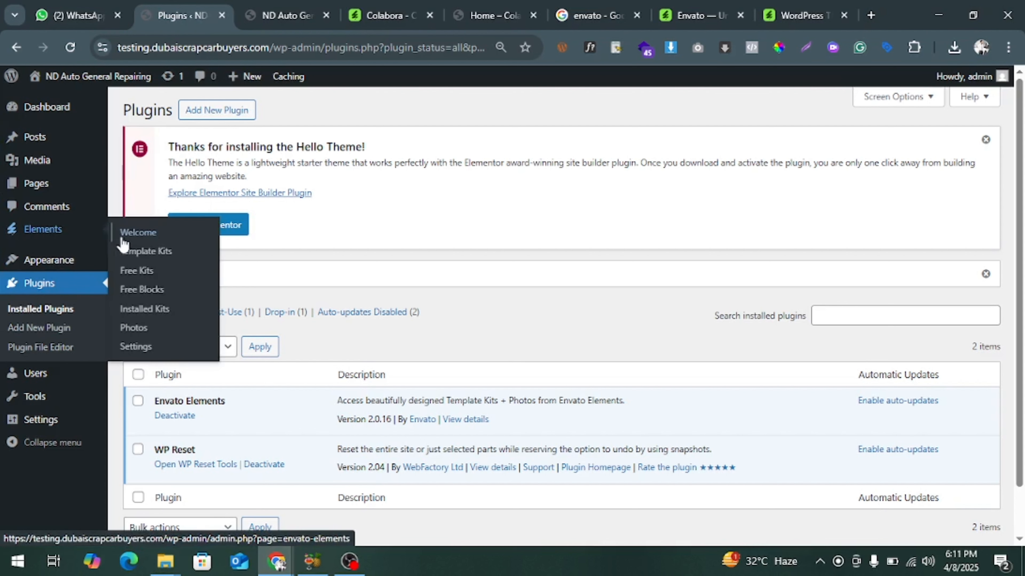
pyautogui.click(137, 312)
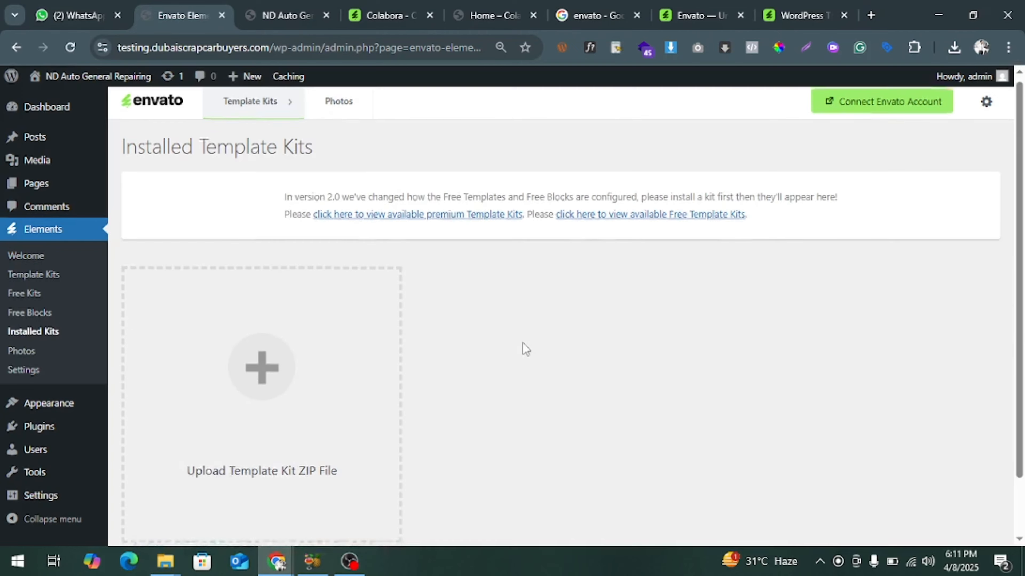
pyautogui.scroll(-2, 524, 348)
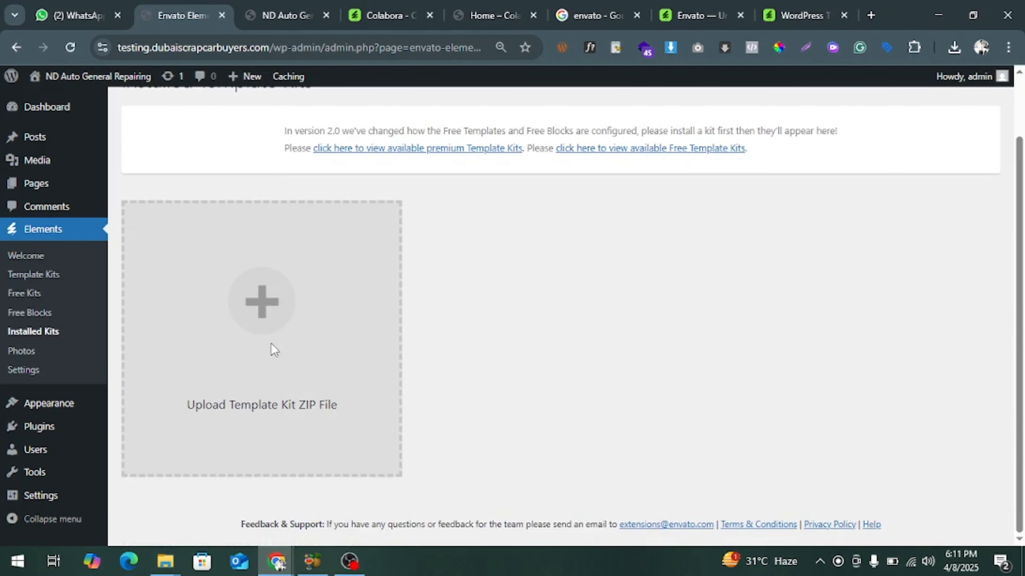
pyautogui.click(254, 340)
pyautogui.doubleClick(188, 163)
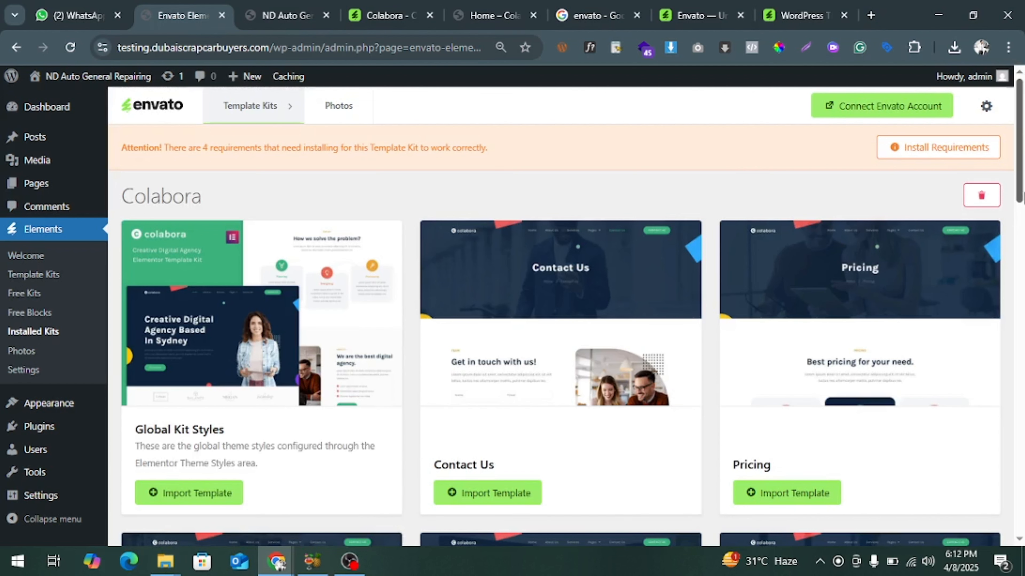
# Install the Colabora kit's selected missing requirements: Elementor, Elementor Pro, and Elementor's default color and typography schemes.
pyautogui.click(955, 150)
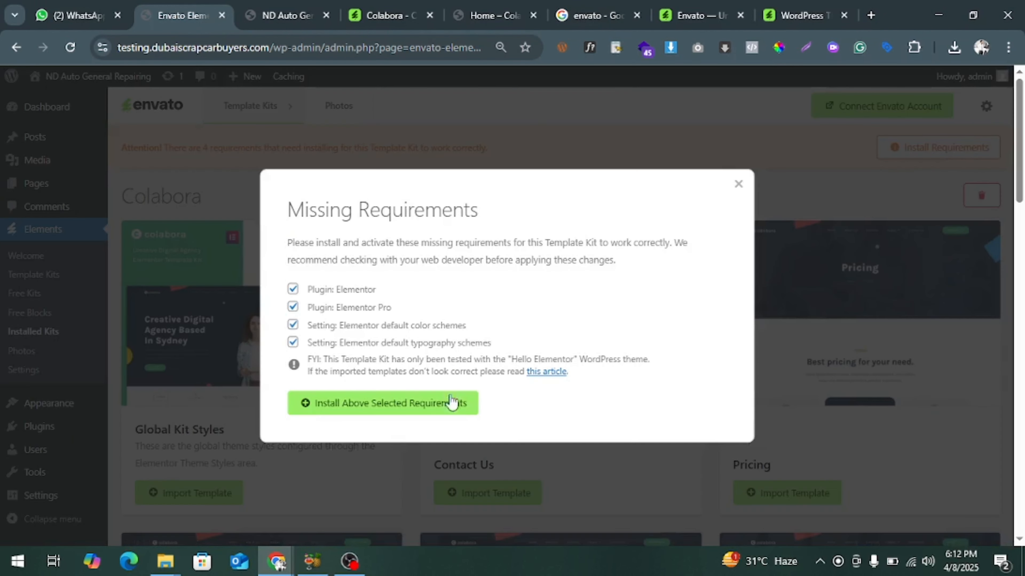
pyautogui.click(442, 398)
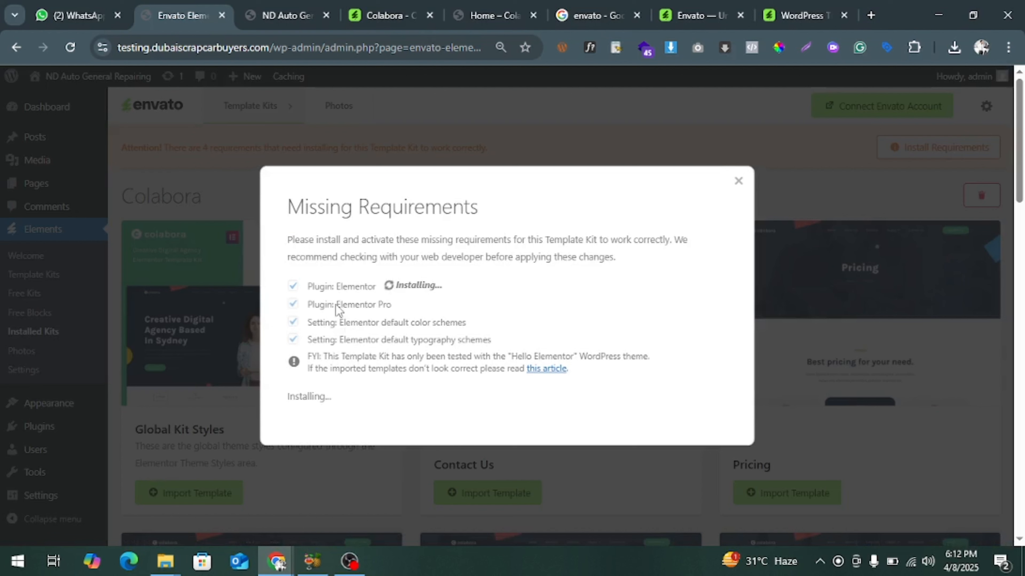
pyautogui.moveTo(337, 310); pyautogui.dragTo(392, 310)
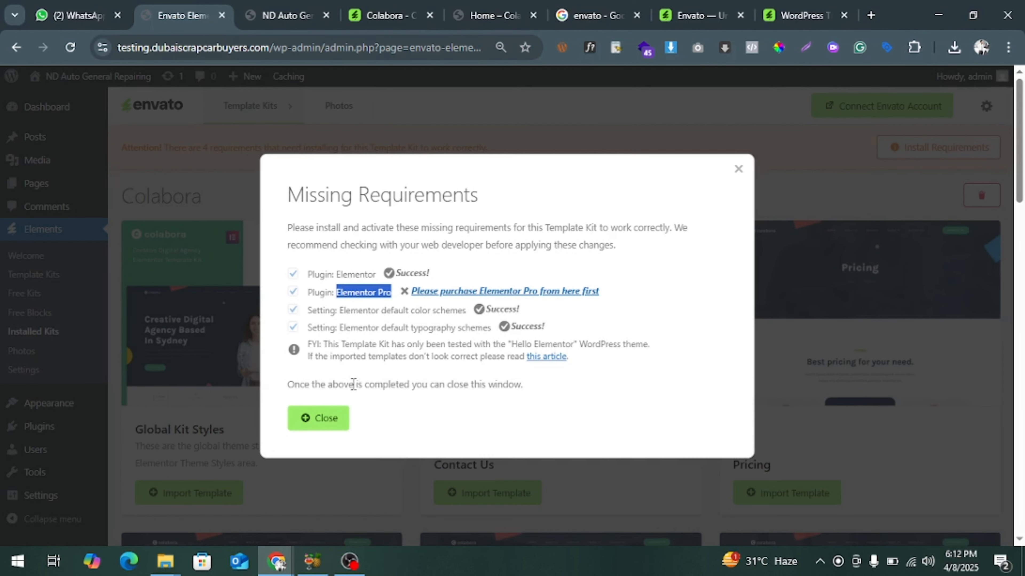
pyautogui.click(342, 419)
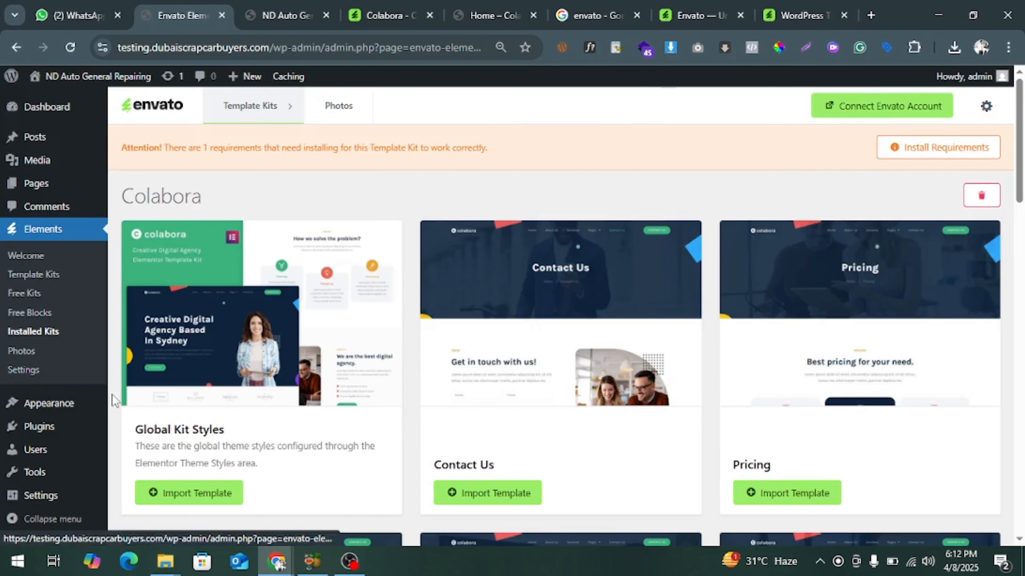
# Open proelements.org in a new tab beside the site's tabs and download the PRO Elements plugin.
pyautogui.scroll(-1, 105, 400)
pyautogui.moveTo(63, 433)
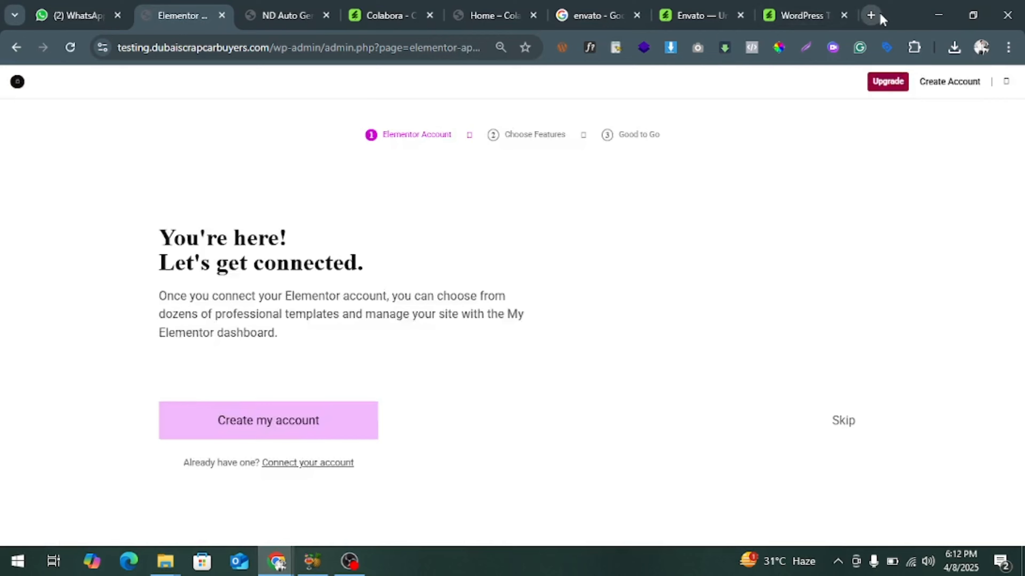
pyautogui.click(879, 13)
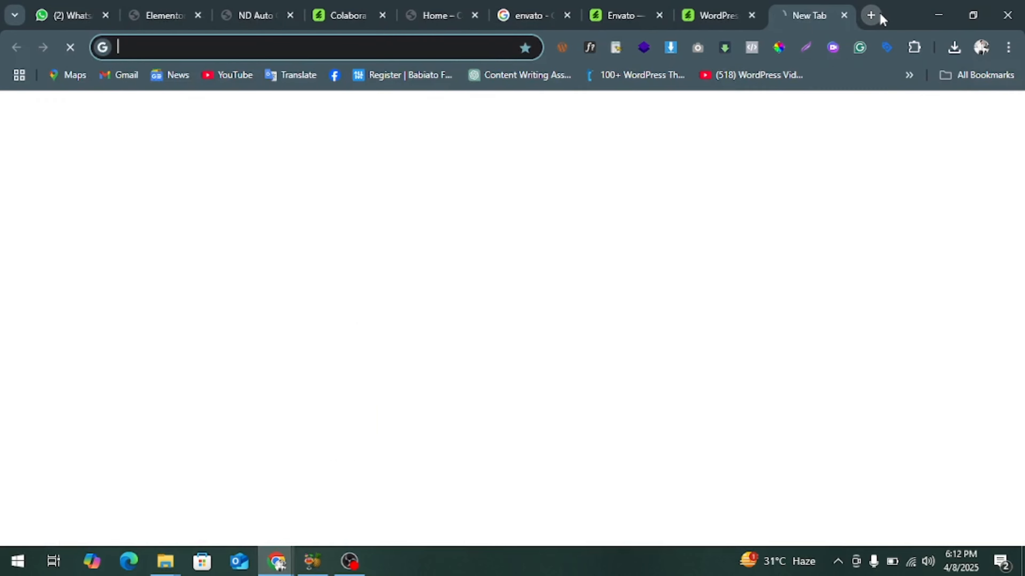
pyautogui.write('pro')
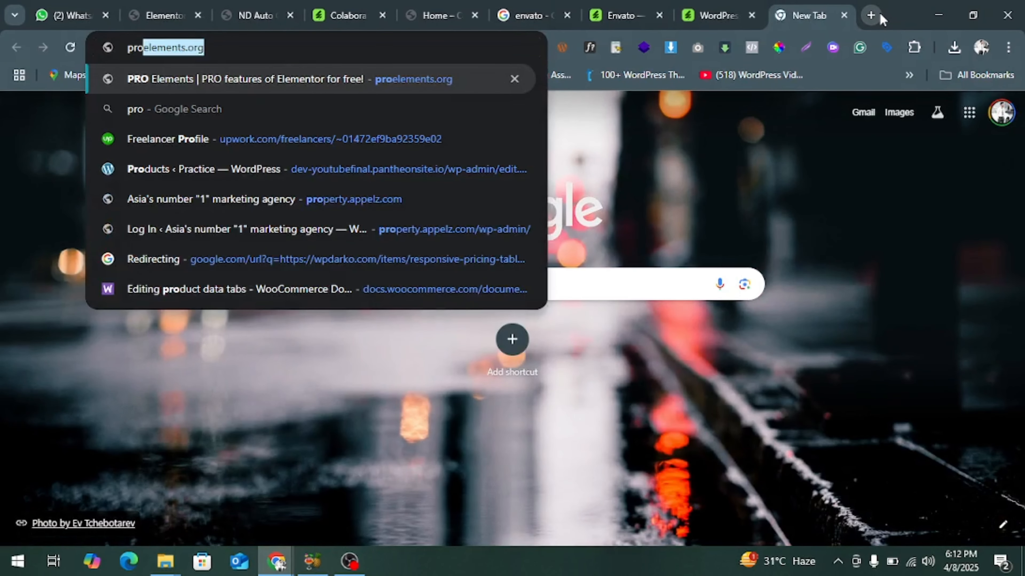
pyautogui.press('Return')
pyautogui.moveTo(841, 12); pyautogui.dragTo(394, 21)
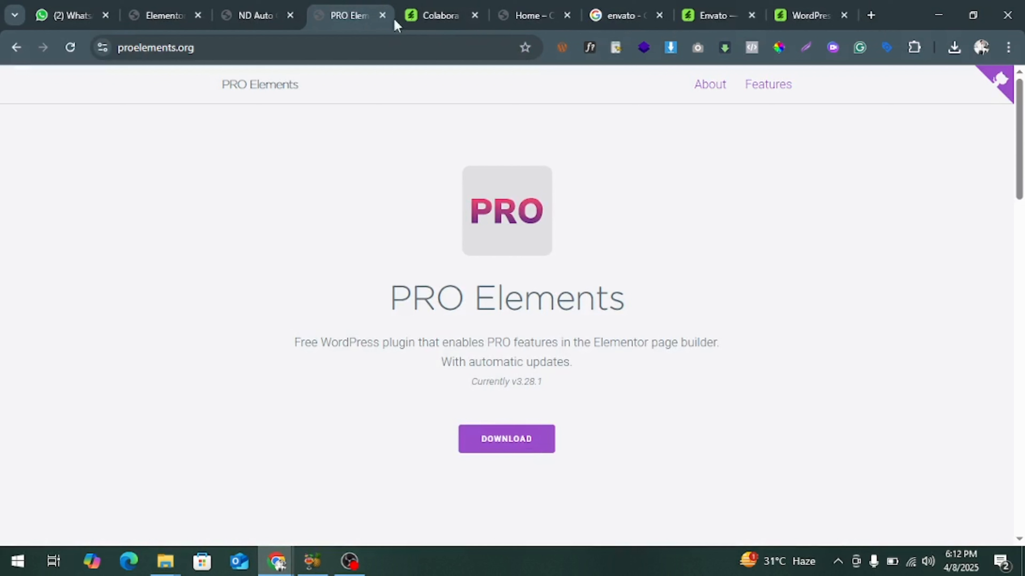
pyautogui.click(526, 442)
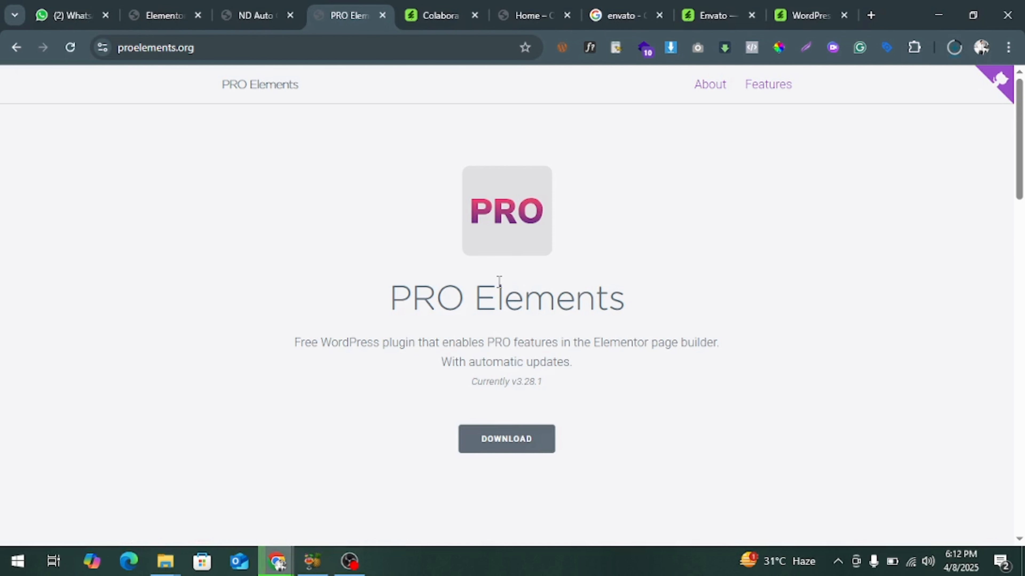
# Leave the Elementor onboarding page and load the site's main wp-admin dashboard.
pyautogui.click(167, 8)
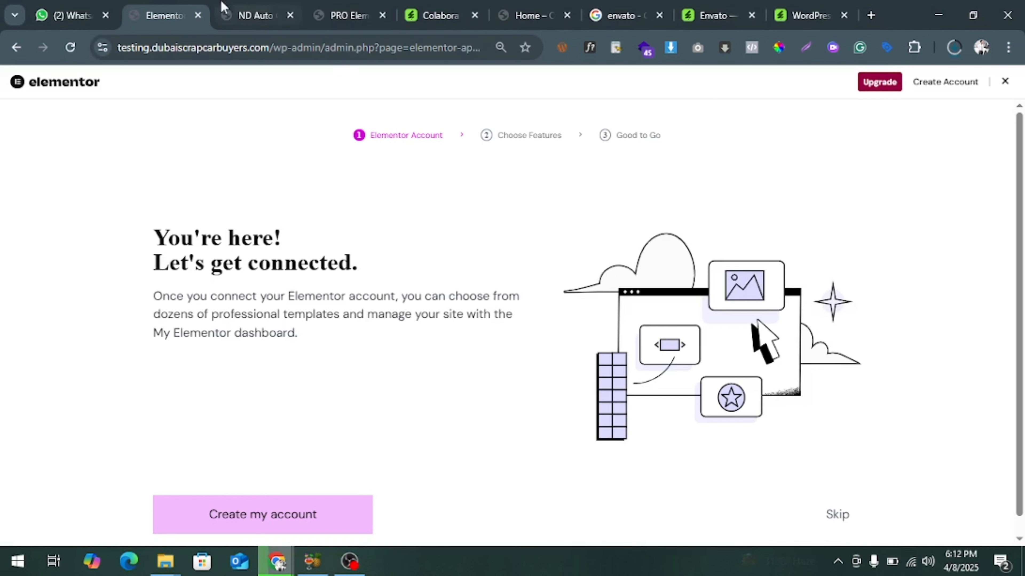
pyautogui.moveTo(319, 48); pyautogui.dragTo(735, 61)
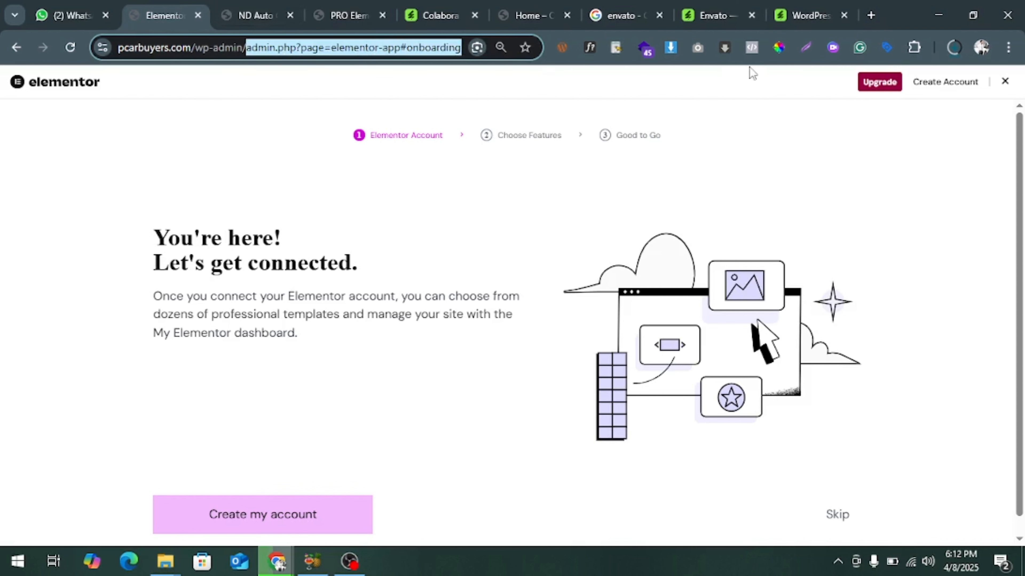
pyautogui.press('BackSpace')
pyautogui.press('Return')
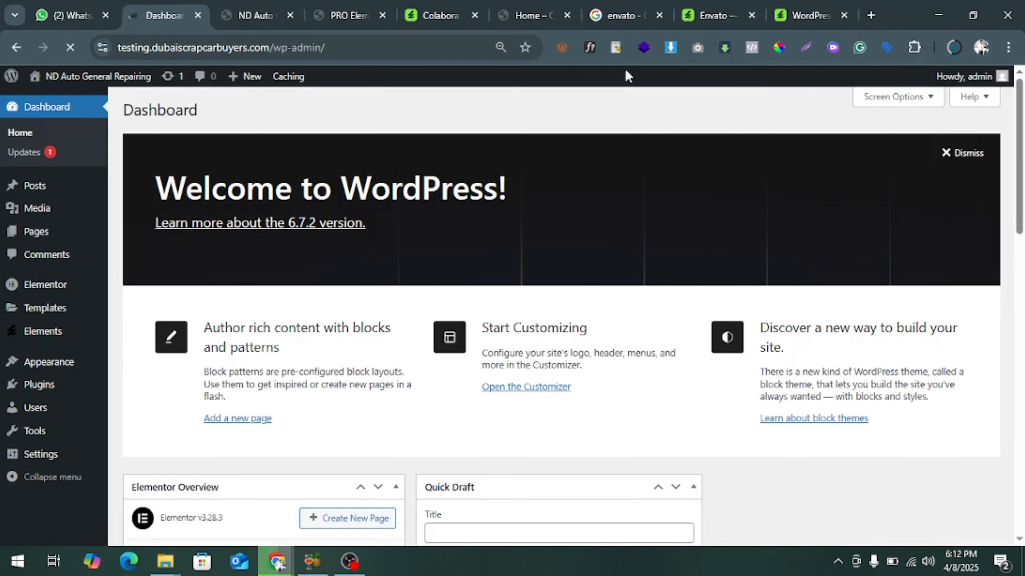
# Upload pro-elements.zip as a new plugin on the WordPress site, install it and activate it.
pyautogui.moveTo(75, 390)
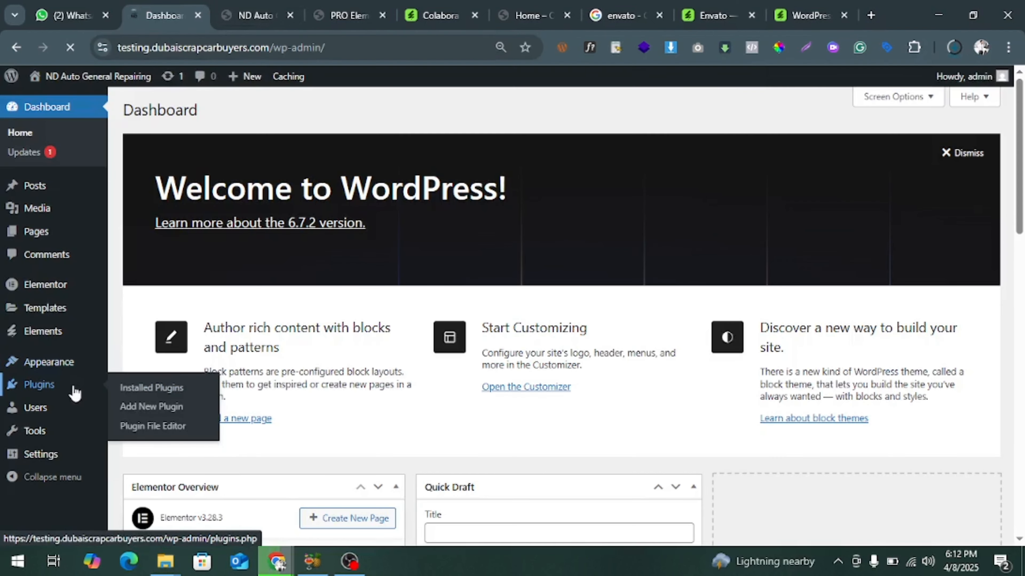
pyautogui.click(138, 407)
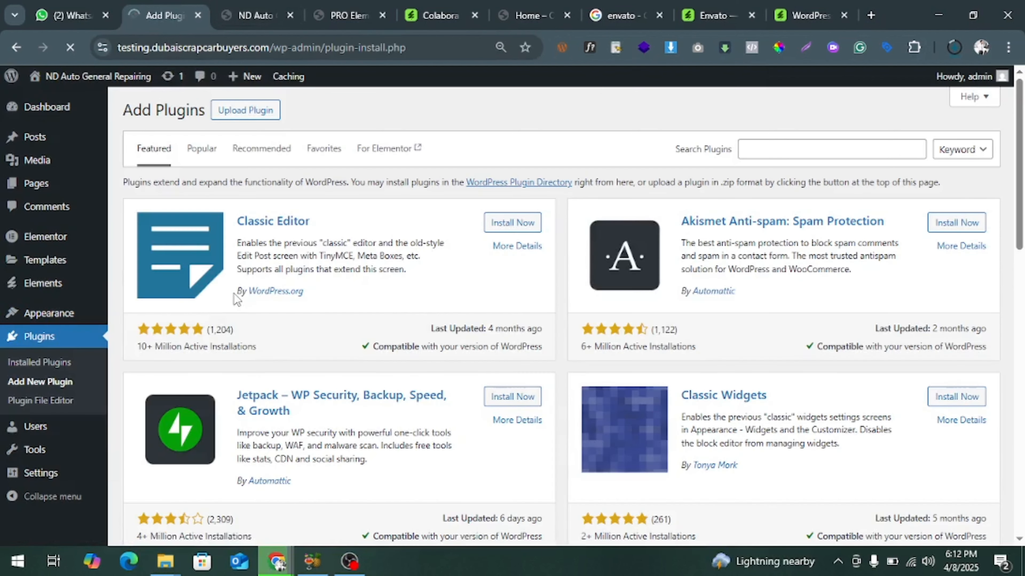
pyautogui.click(253, 109)
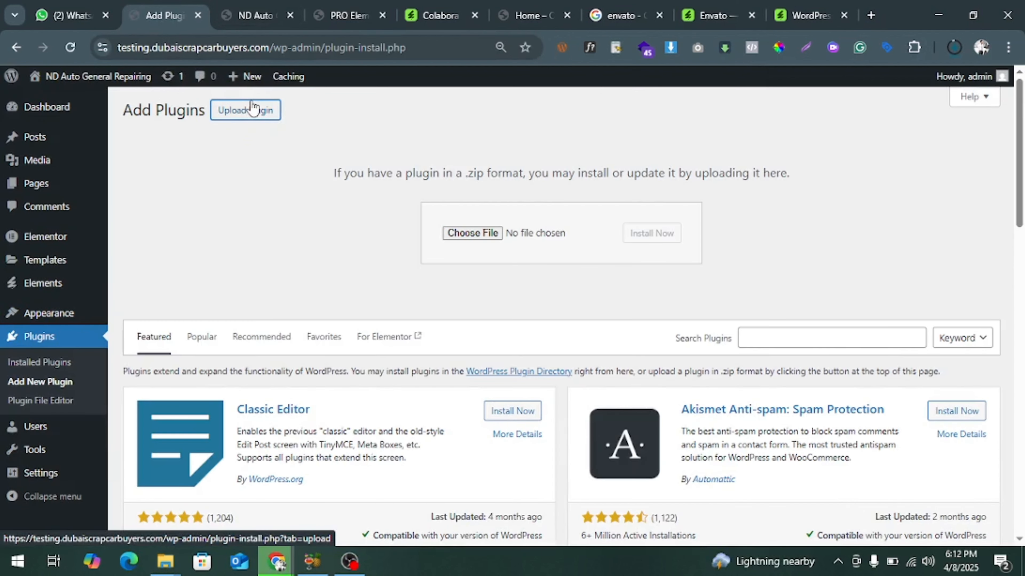
pyautogui.click(458, 232)
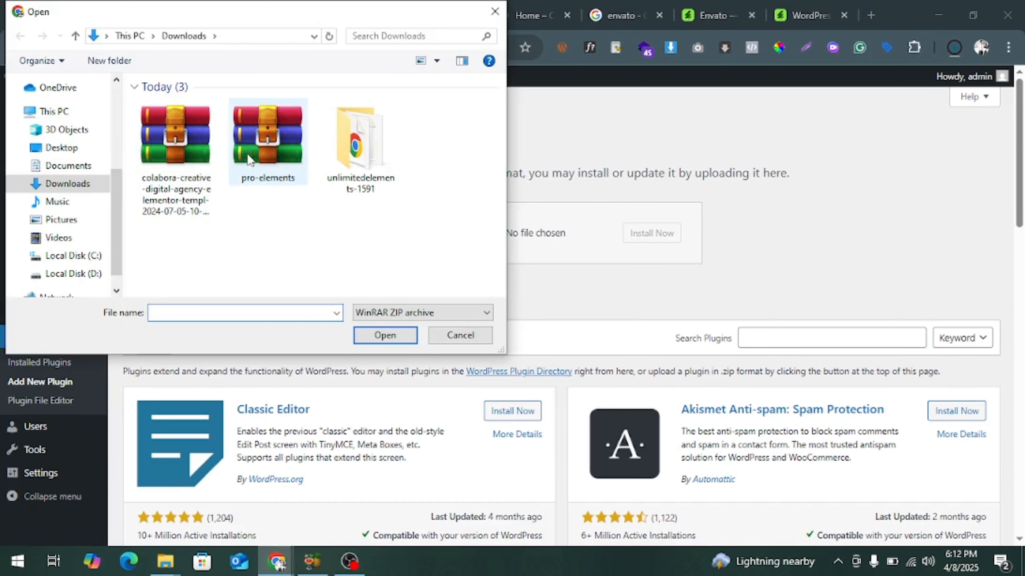
pyautogui.doubleClick(267, 168)
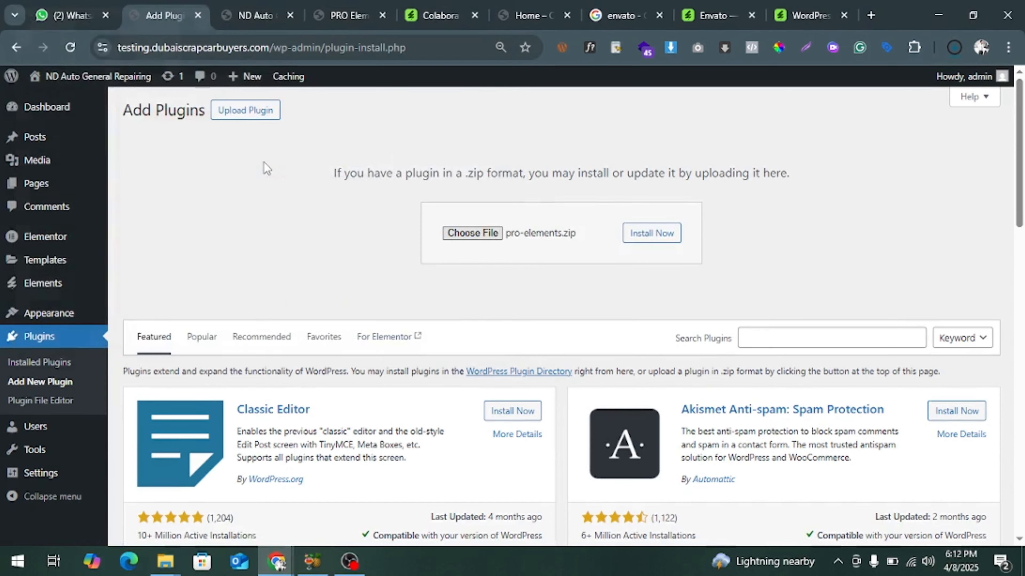
pyautogui.click(645, 242)
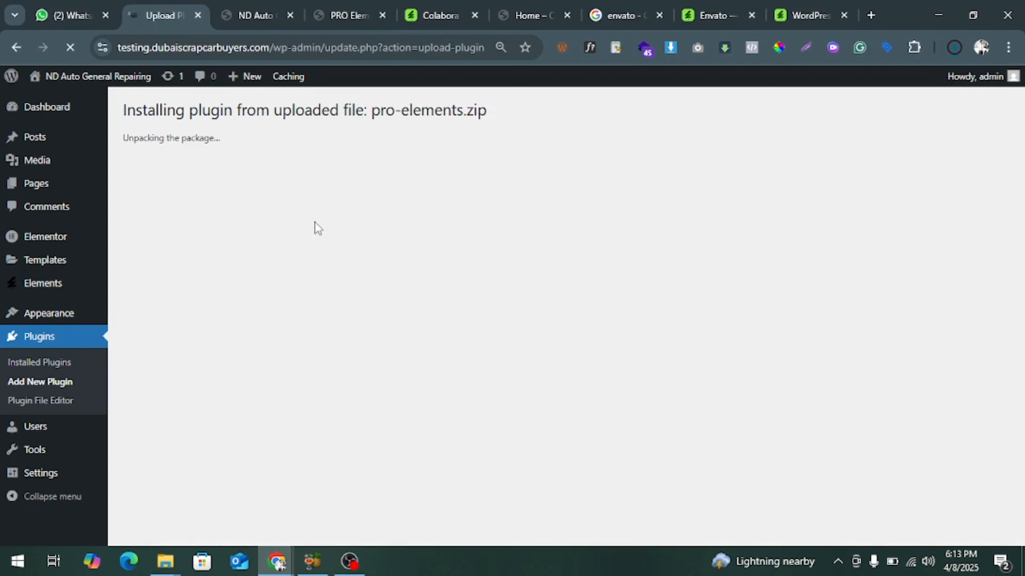
pyautogui.click(158, 213)
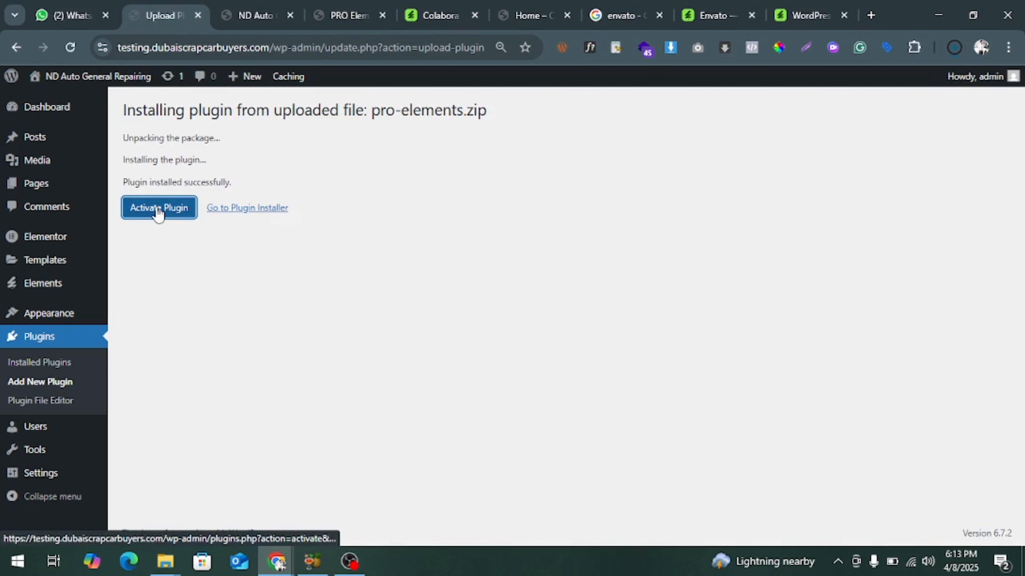
pyautogui.click(158, 214)
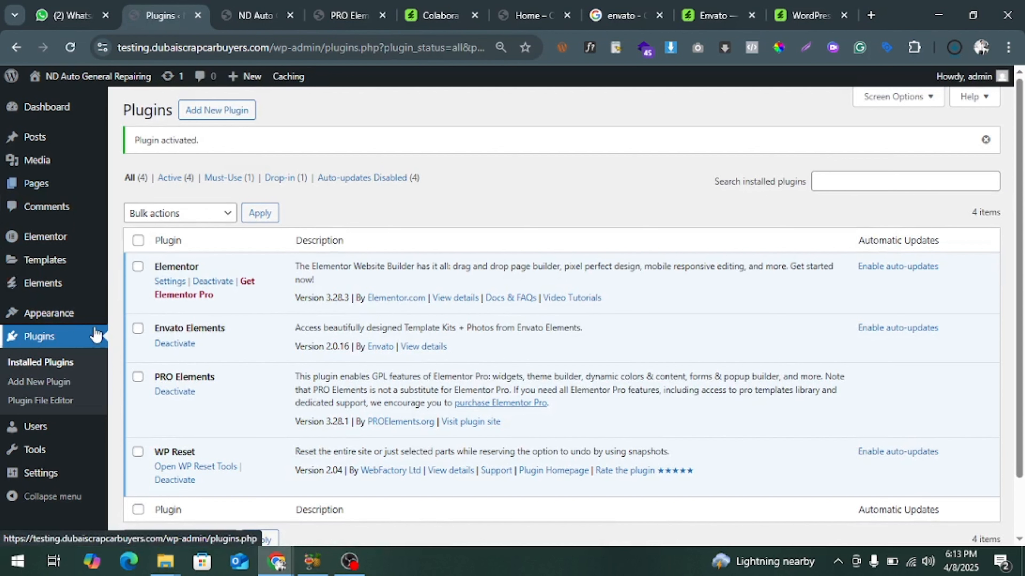
# Open the installed Colabora kit and import its Global Kit Styles template.
pyautogui.moveTo(52, 299)
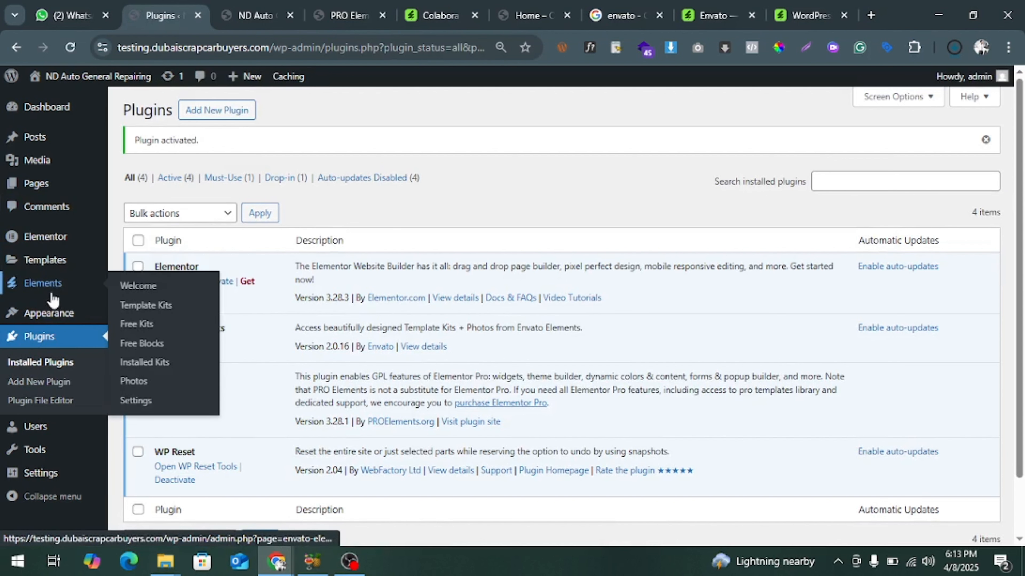
pyautogui.click(134, 363)
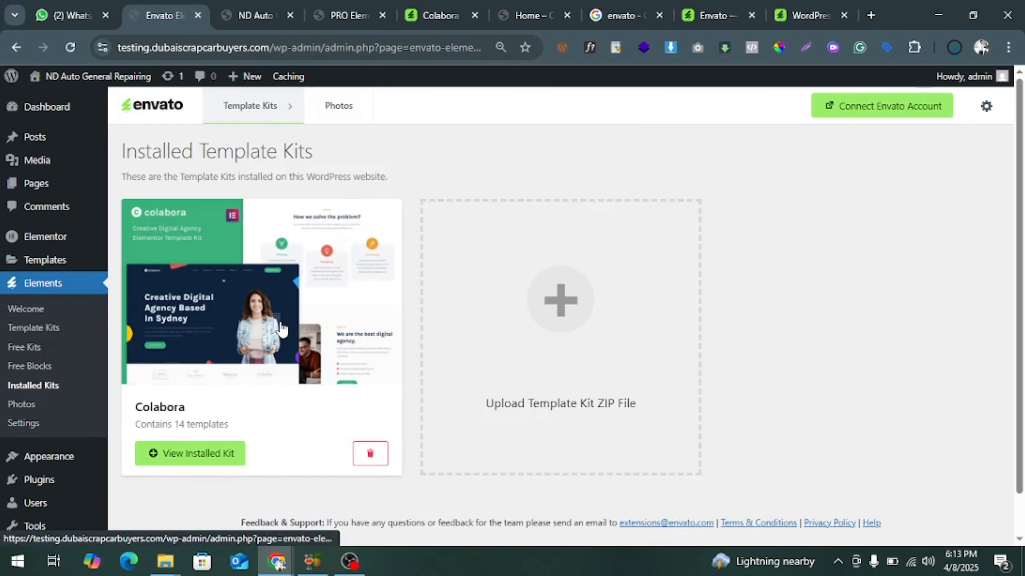
pyautogui.click(281, 329)
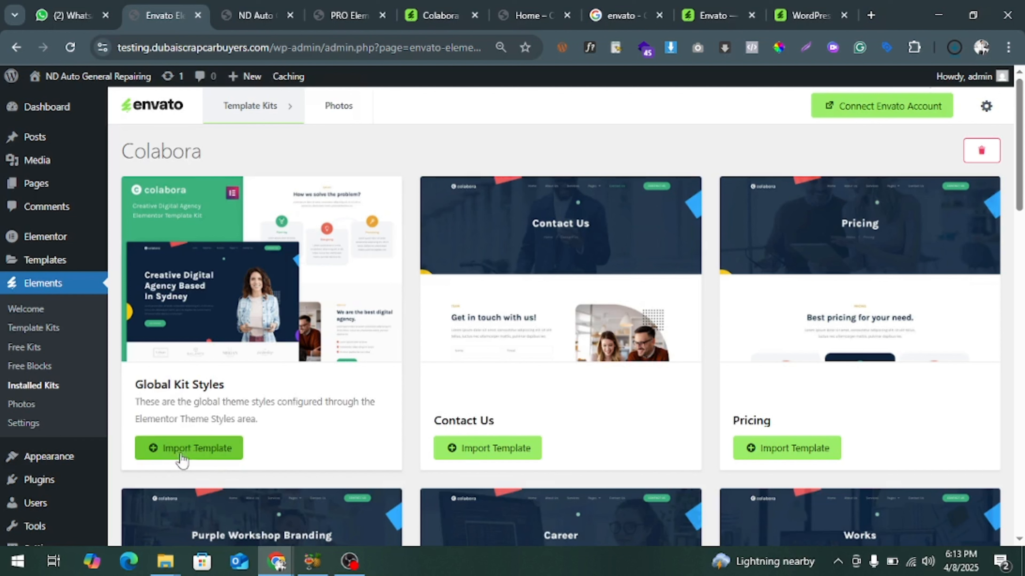
pyautogui.click(194, 449)
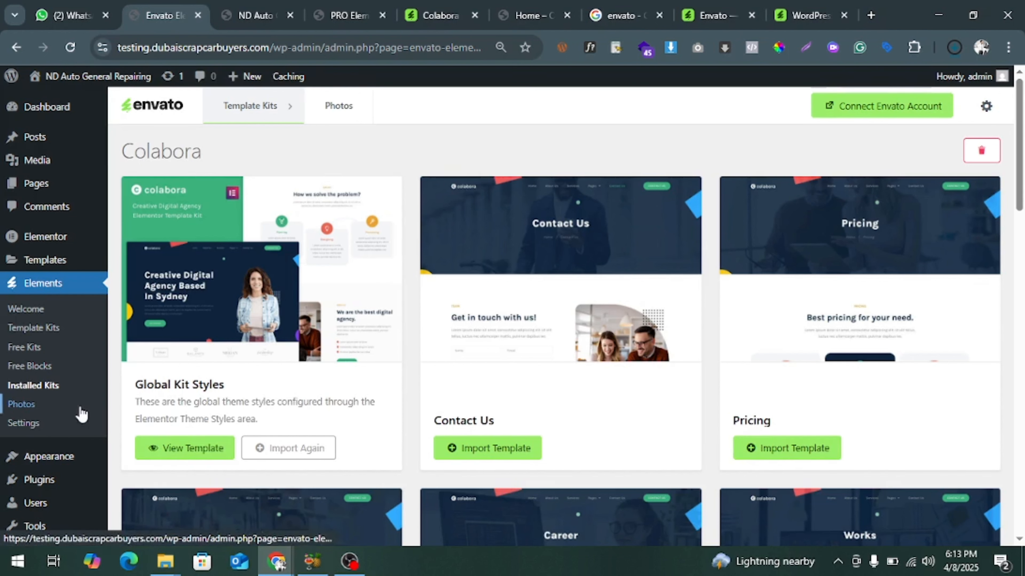
# Set the site's permalink structure to Post name in the WordPress settings and save the change.
pyautogui.scroll(-4, 114, 418)
pyautogui.moveTo(60, 392)
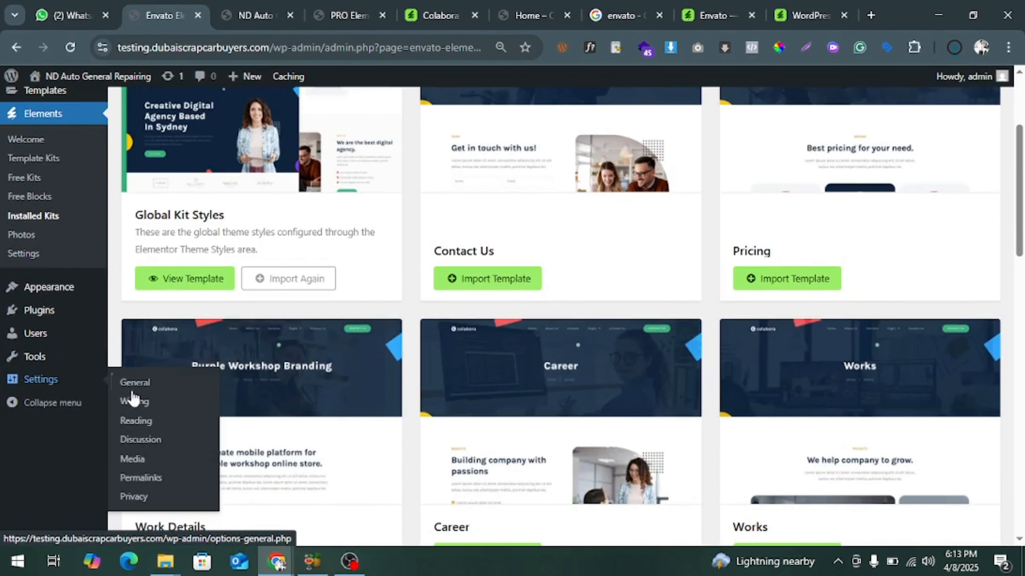
pyautogui.click(141, 479)
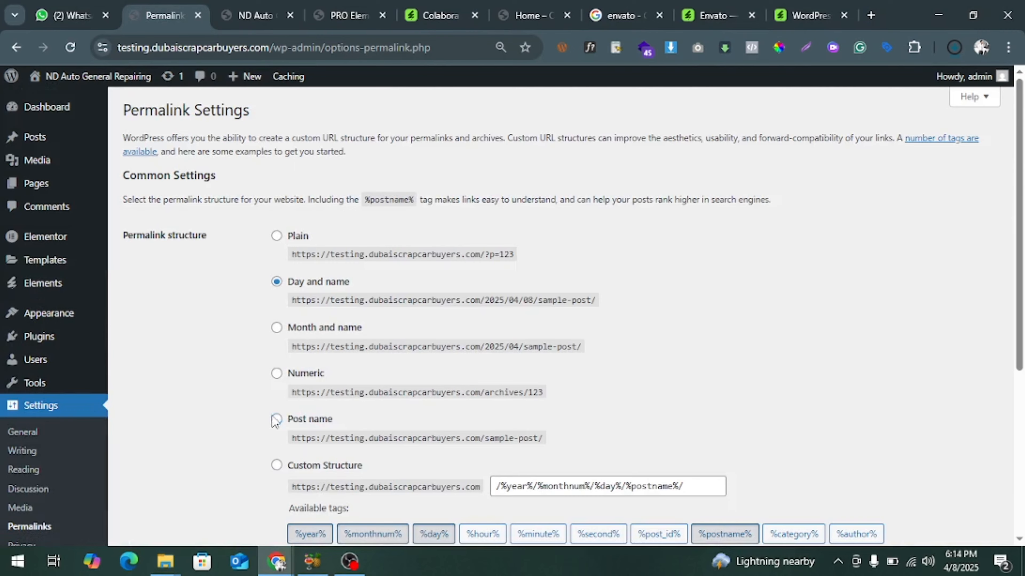
pyautogui.scroll(-6, 271, 417)
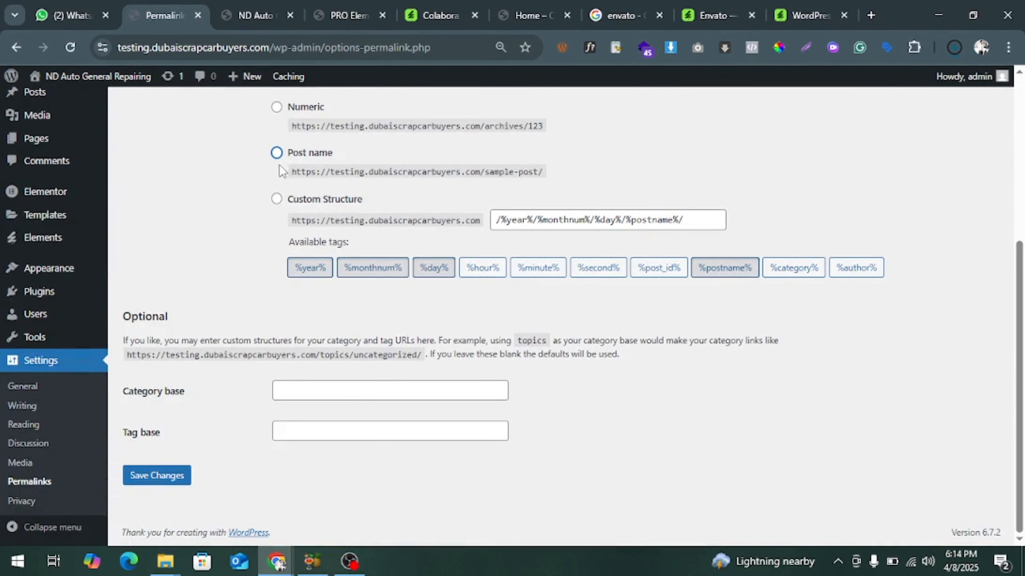
pyautogui.click(277, 157)
pyautogui.click(162, 473)
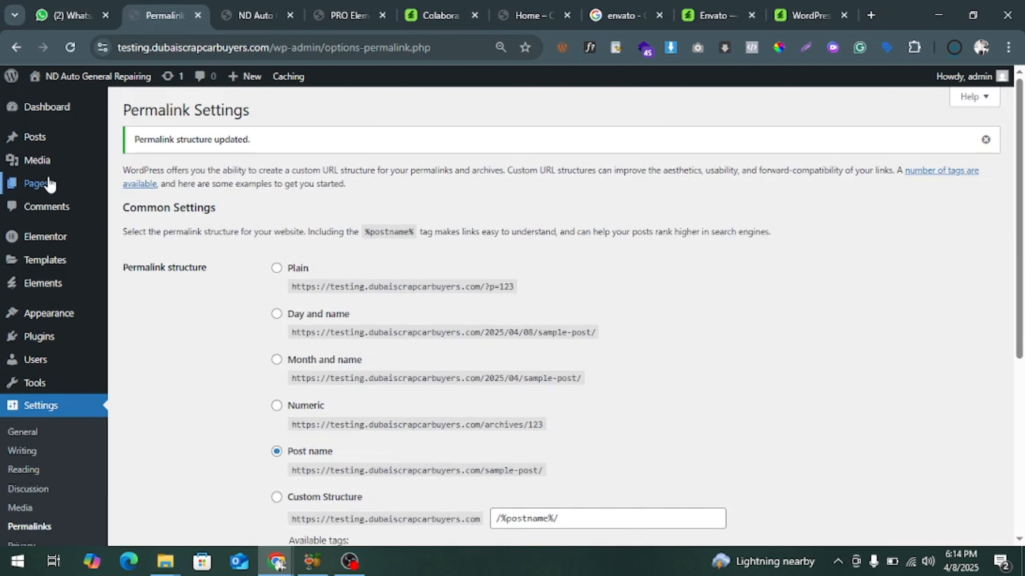
# Reload the site's front page to check how it looks, and return to the permalink settings.
pyautogui.click(264, 8)
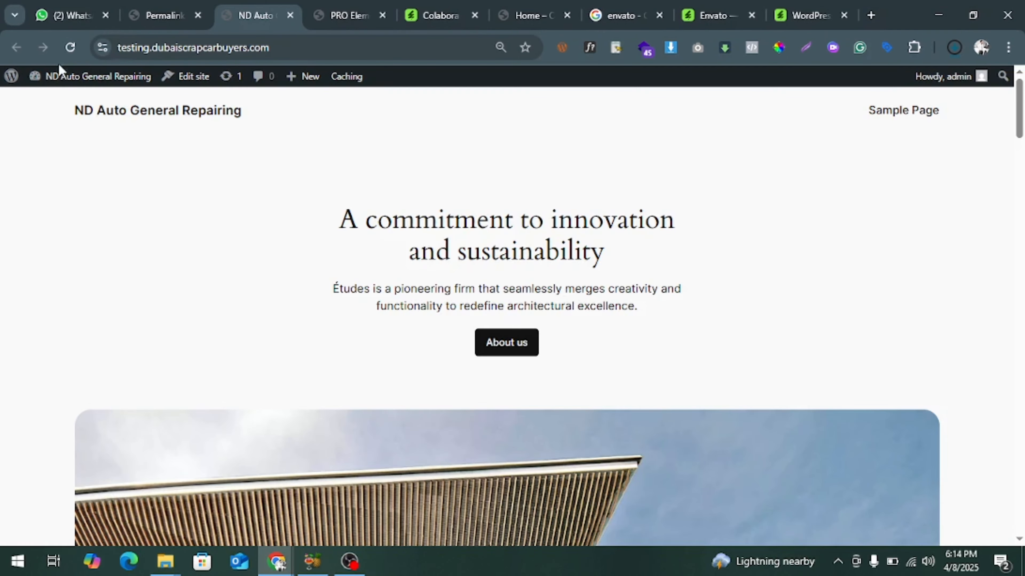
pyautogui.click(69, 49)
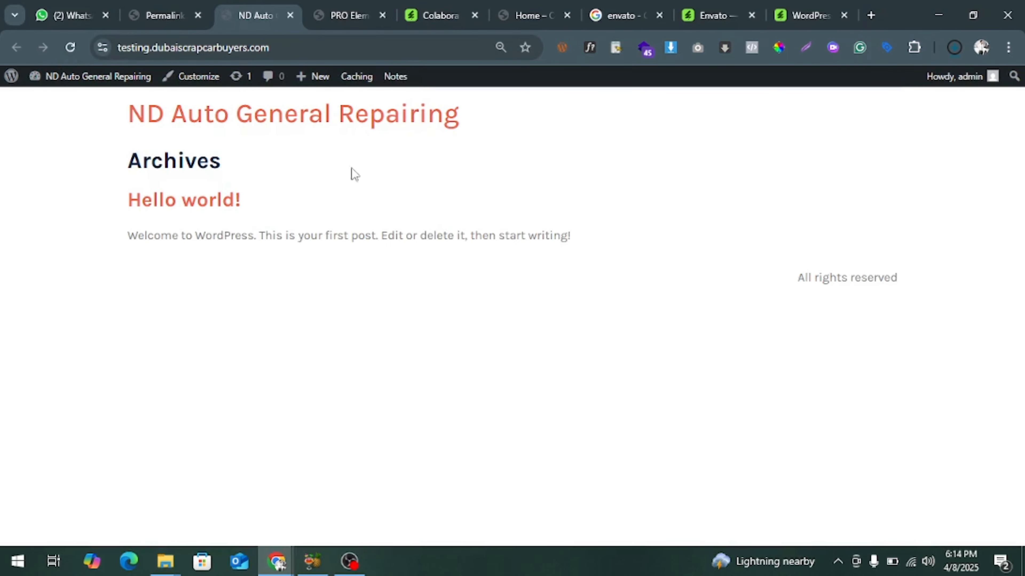
pyautogui.click(158, 12)
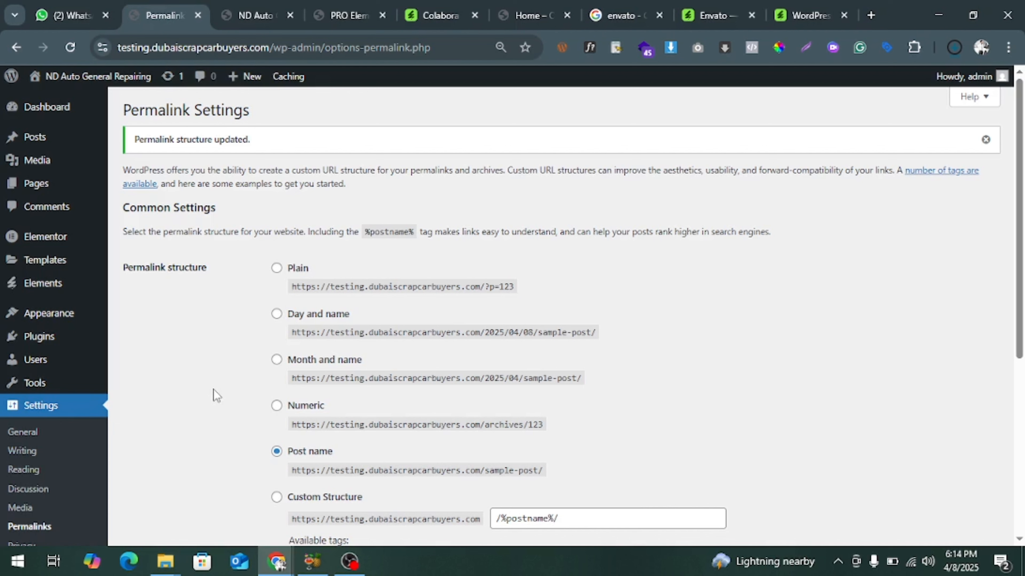
# Open the WordPress pages list in a new tab, and create and publish a new page titled Home.
pyautogui.moveTo(60, 190)
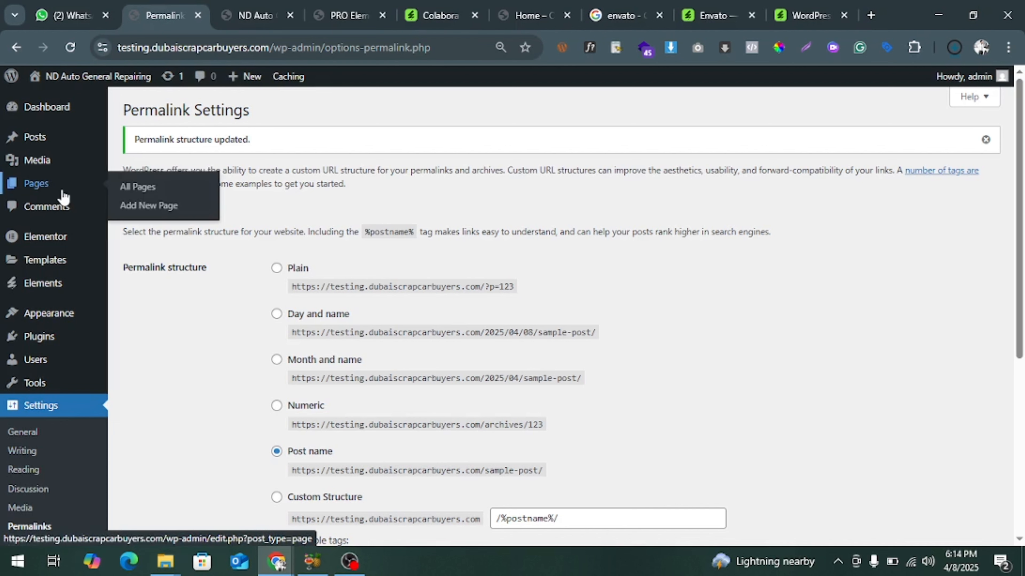
pyautogui.rightClick(171, 195)
pyautogui.click(180, 206)
pyautogui.click(250, 6)
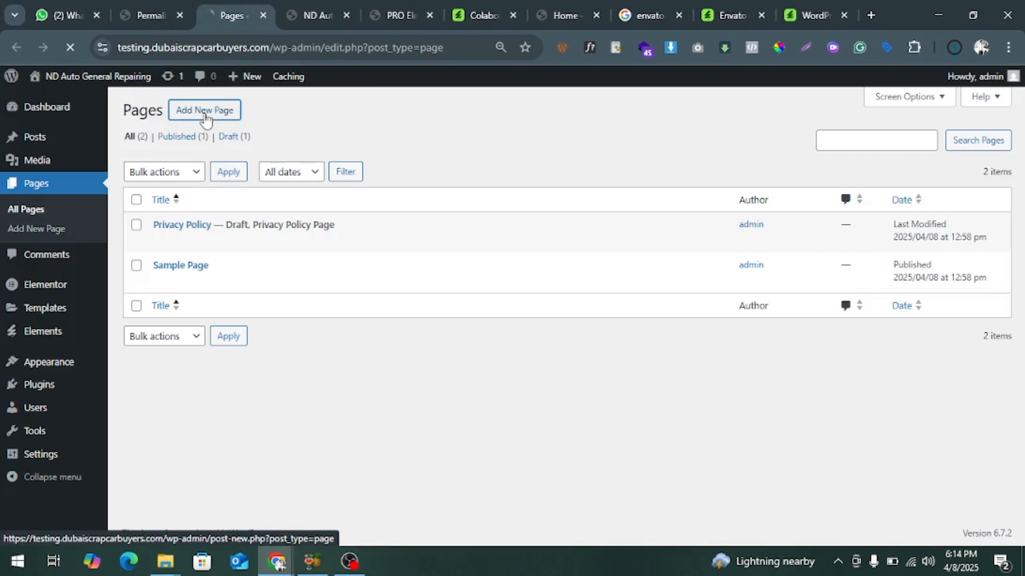
pyautogui.click(204, 118)
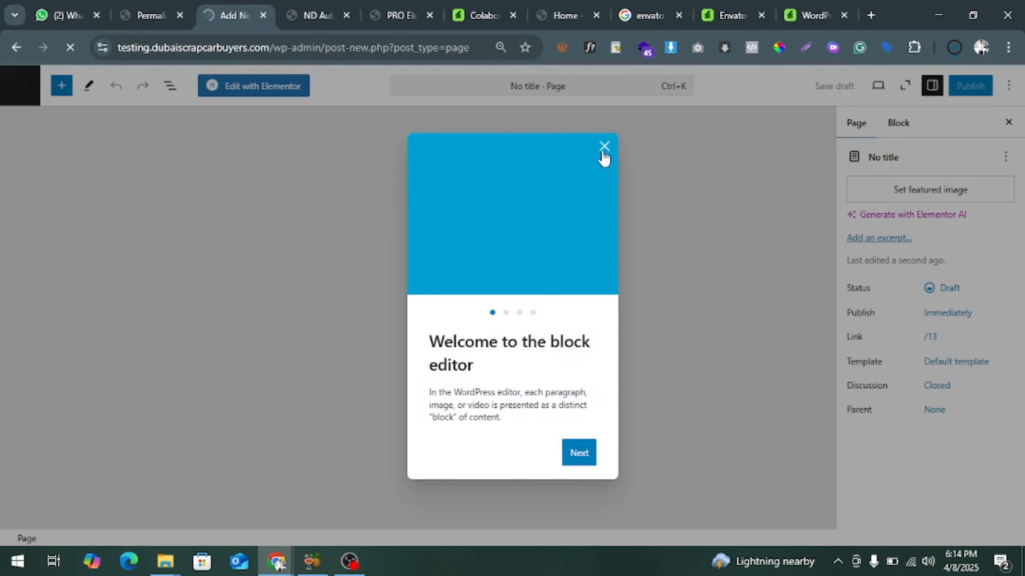
pyautogui.click(603, 147)
pyautogui.write('Home')
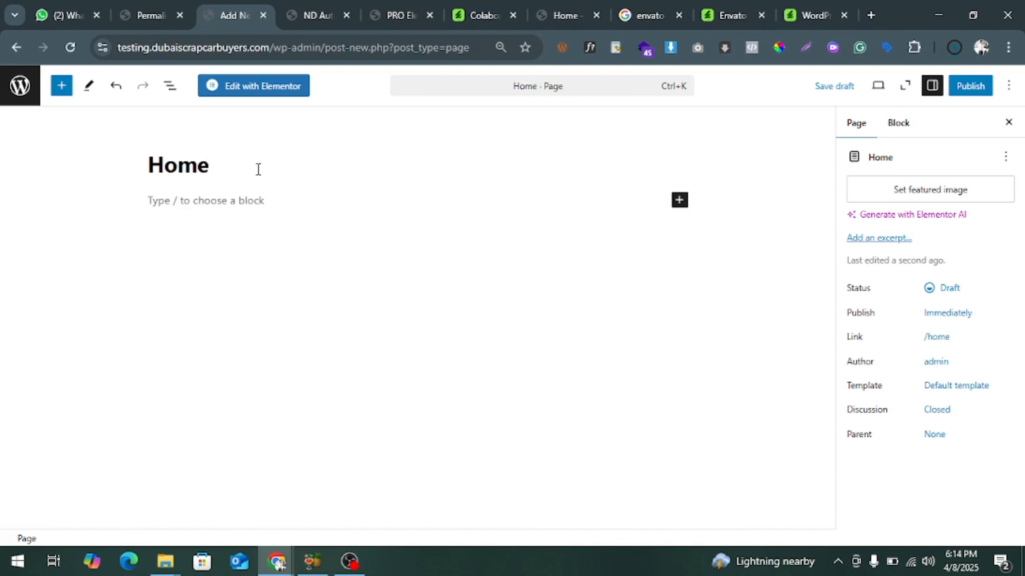
pyautogui.click(980, 89)
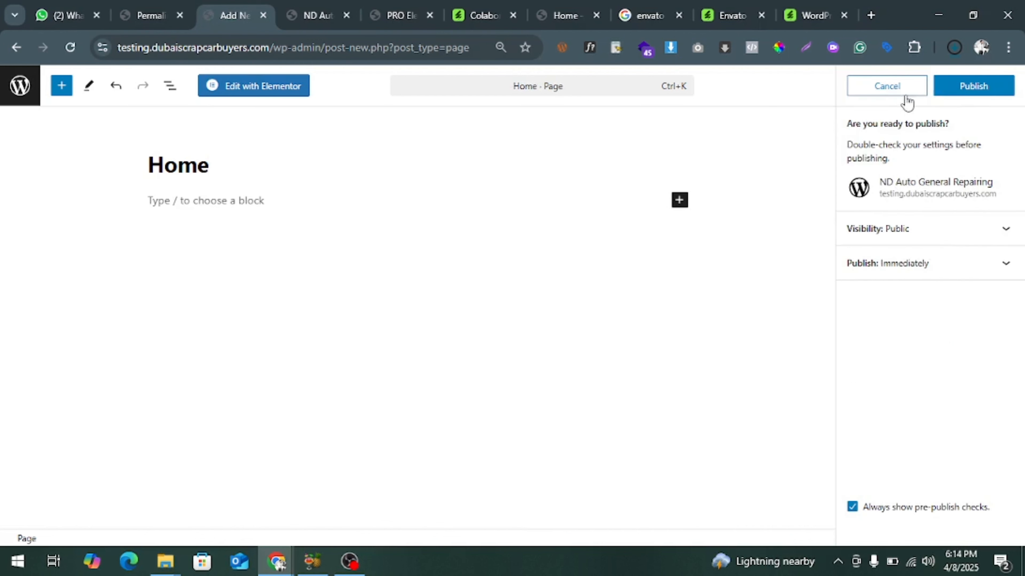
pyautogui.click(964, 92)
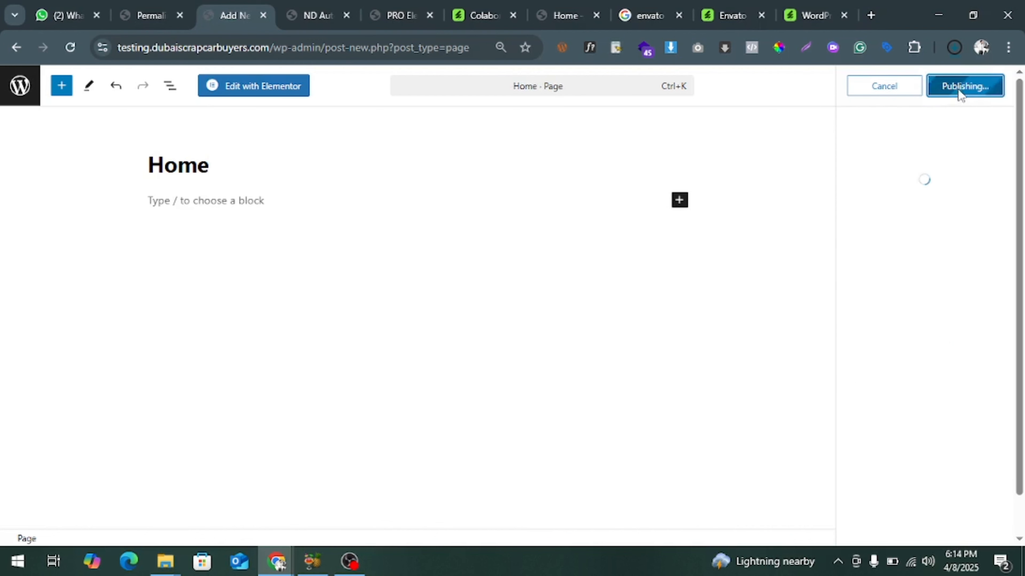
# Open the Home page in Elementor, hide its title, set its page layout to Elementor Full Width and publish it.
pyautogui.click(305, 97)
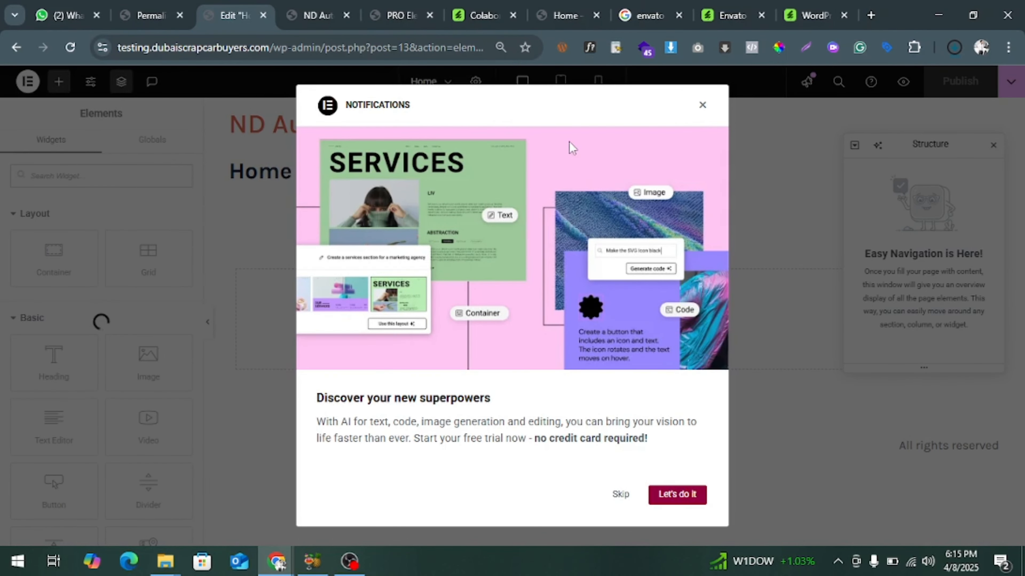
pyautogui.click(702, 106)
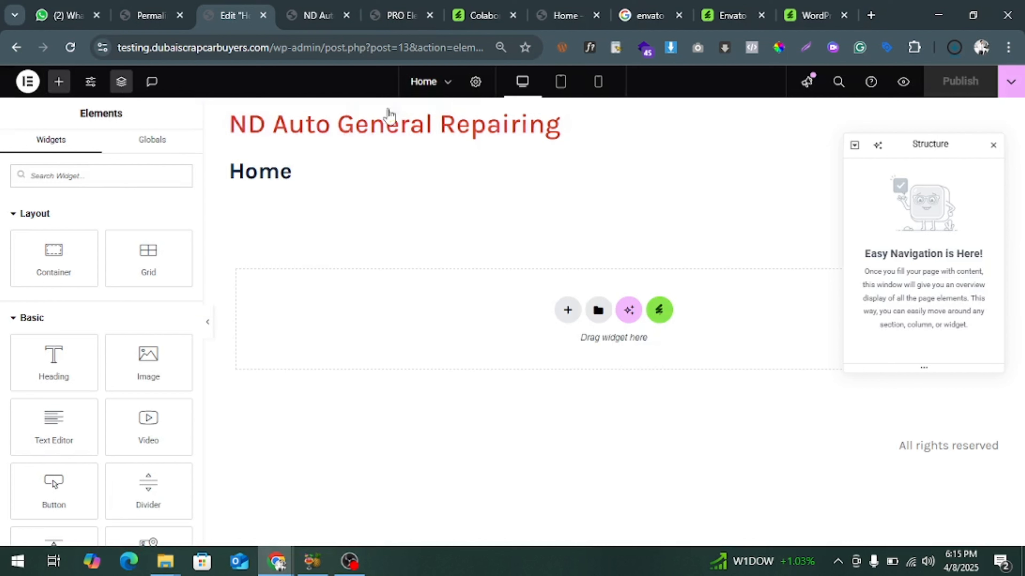
pyautogui.click(475, 90)
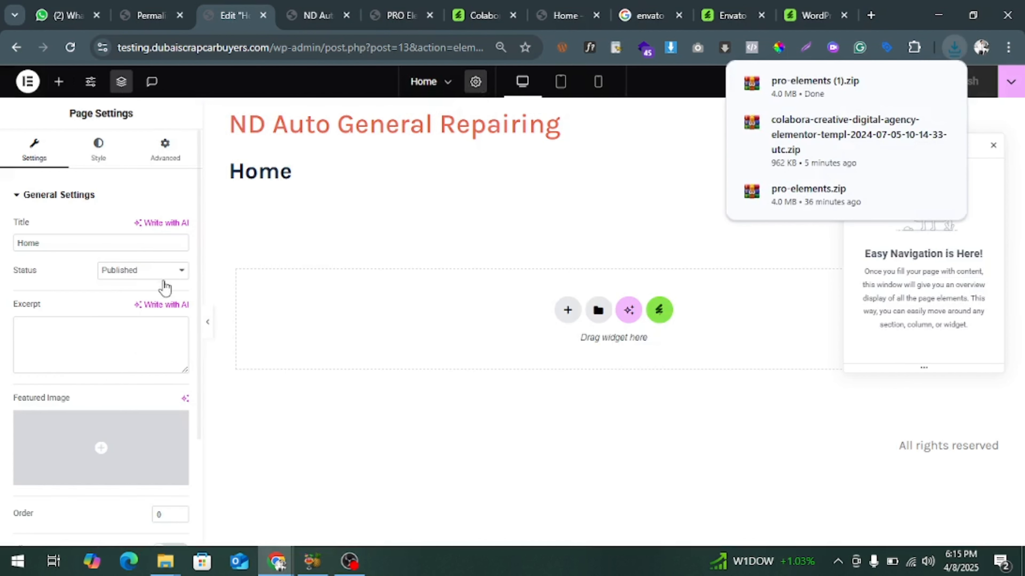
pyautogui.scroll(-3, 115, 349)
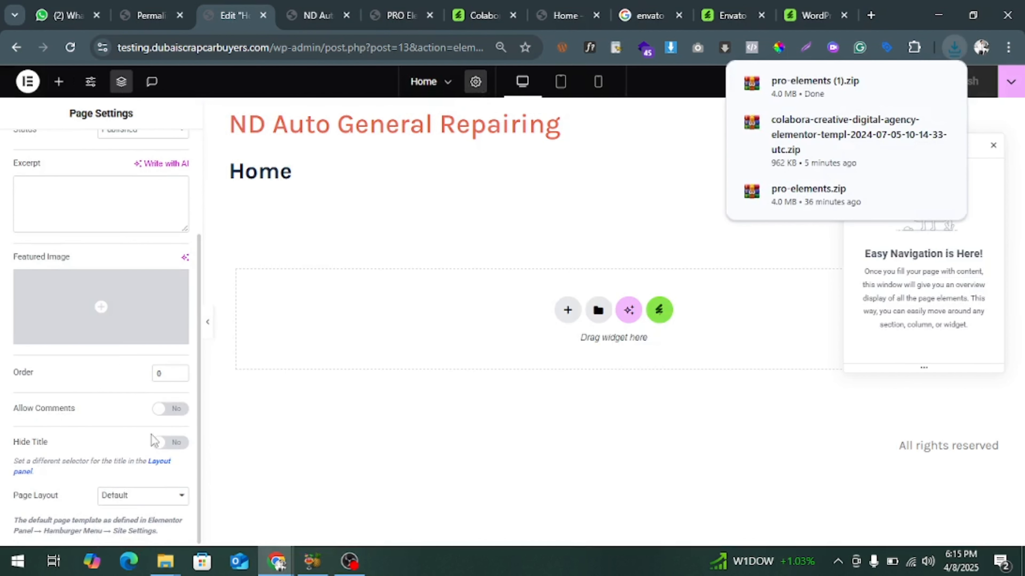
pyautogui.click(160, 443)
pyautogui.click(154, 499)
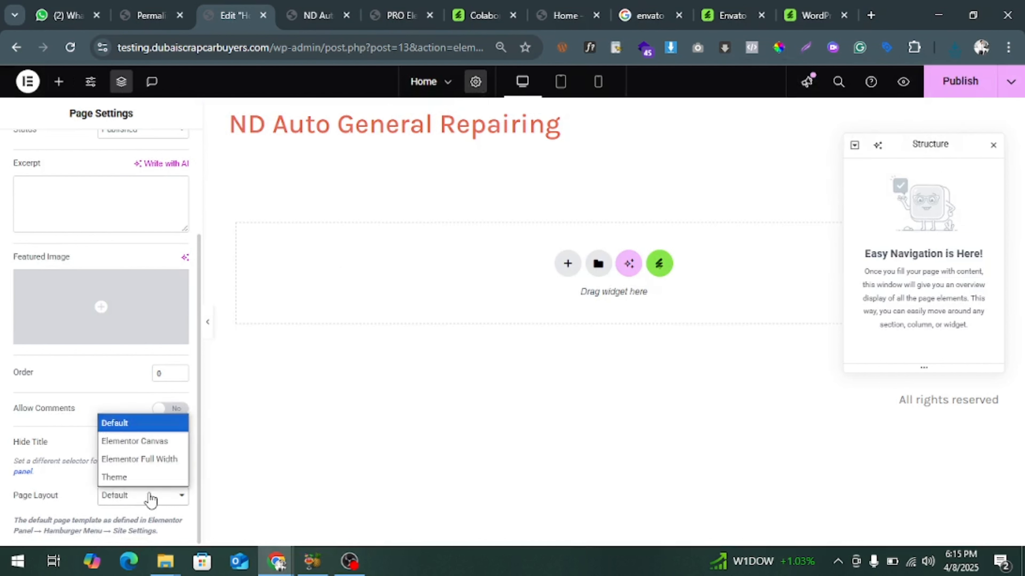
pyautogui.click(138, 464)
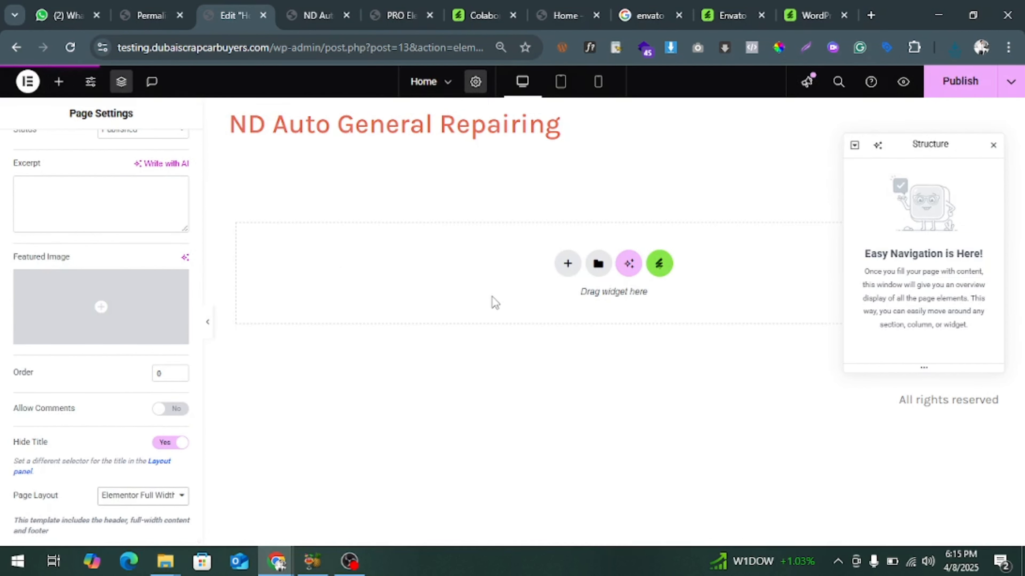
pyautogui.click(966, 96)
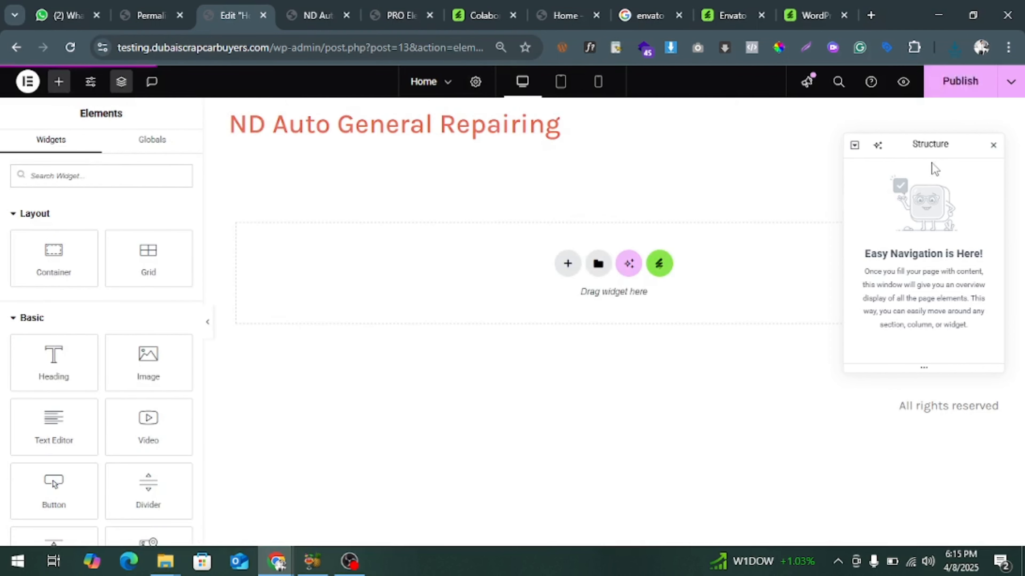
# Insert the Home template from the installed Colabora kit into the Home page.
pyautogui.click(661, 266)
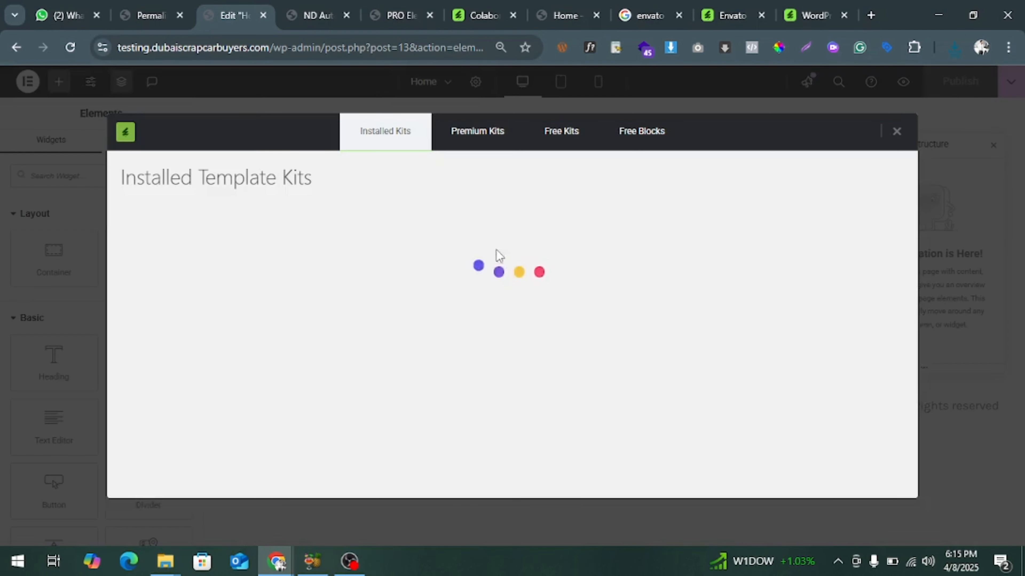
pyautogui.click(317, 316)
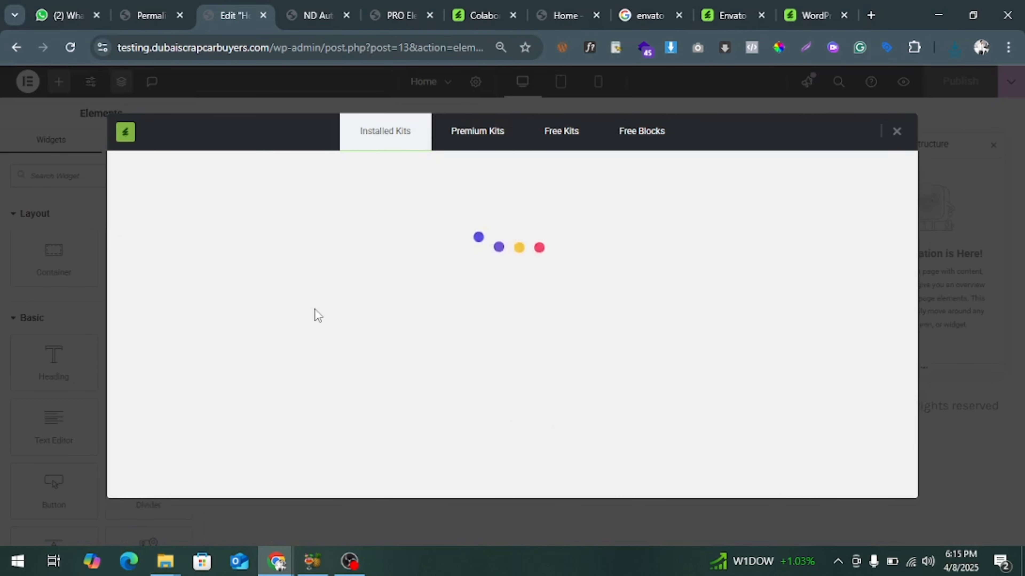
pyautogui.scroll(-20, 515, 266)
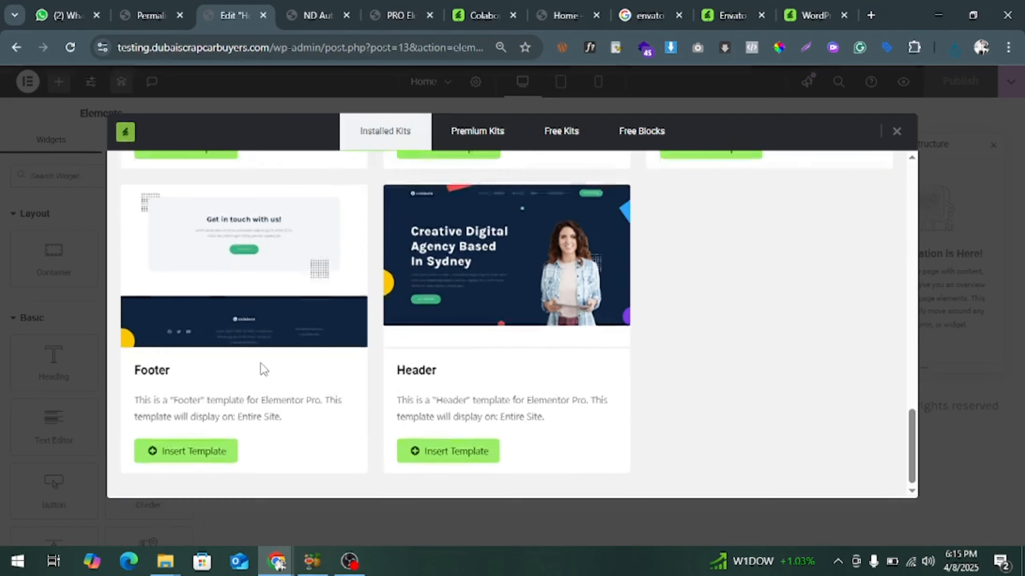
pyautogui.scroll(5, 263, 366)
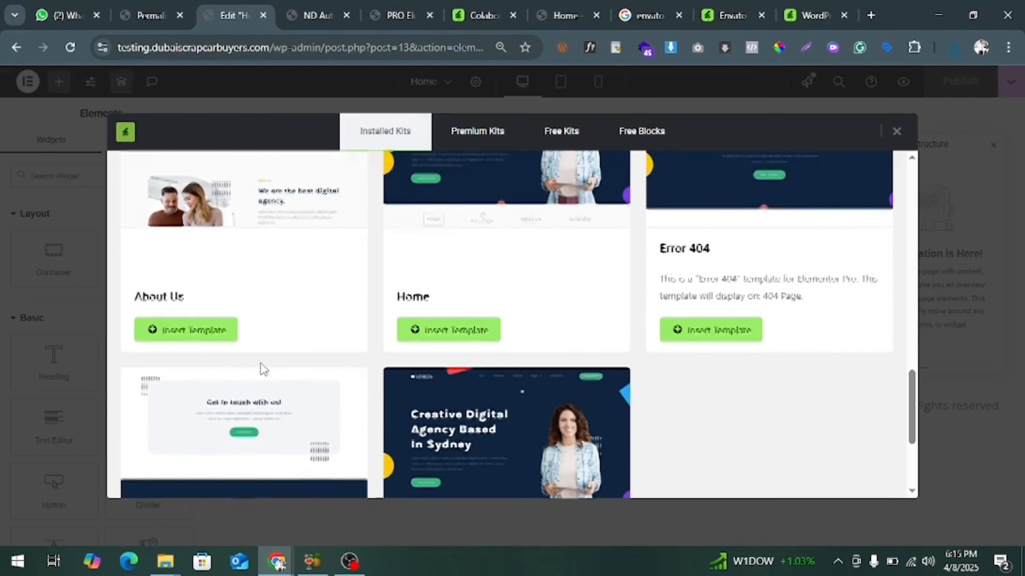
pyautogui.click(448, 335)
pyautogui.scroll(-5, 519, 336)
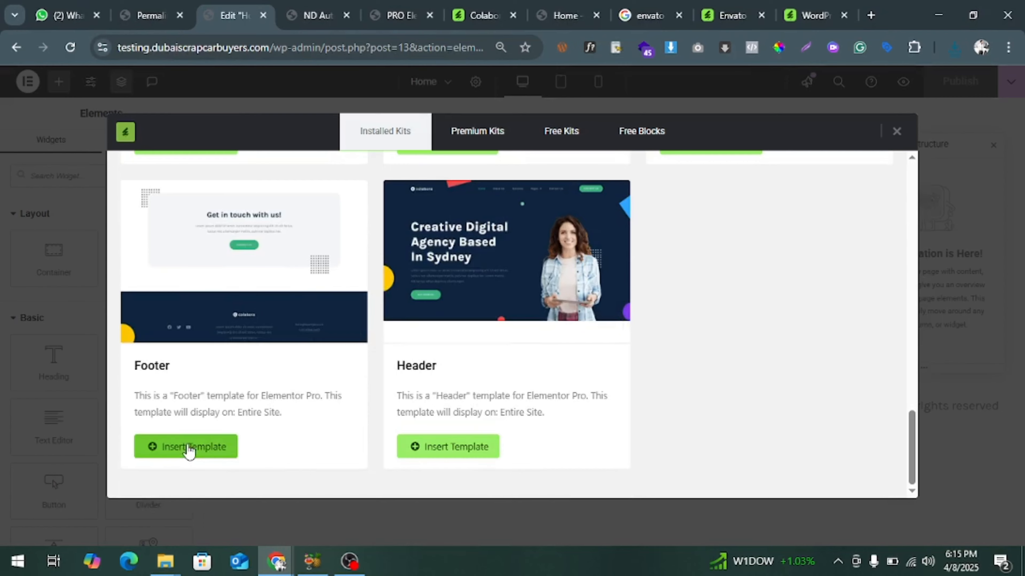
pyautogui.scroll(5, 267, 411)
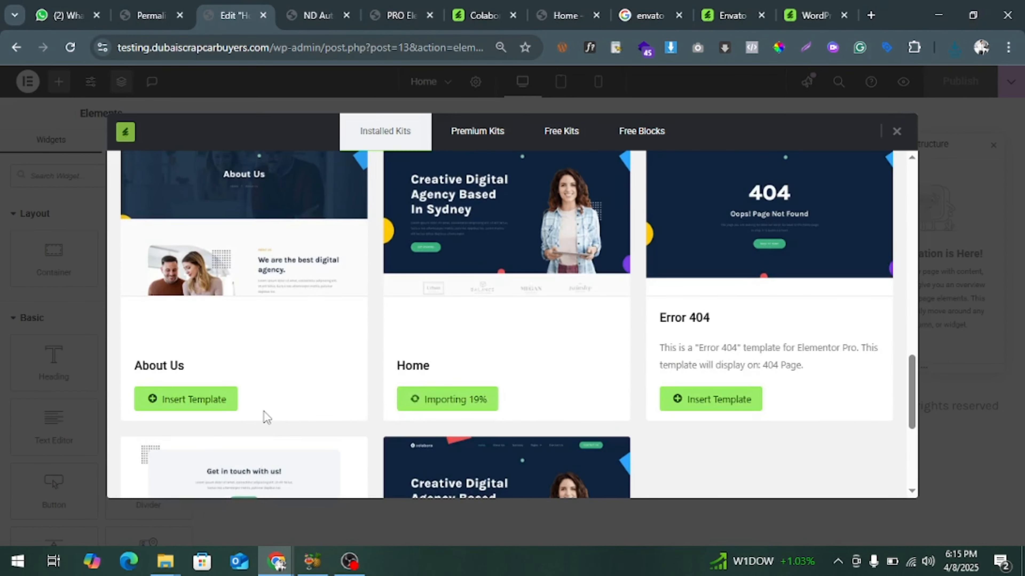
pyautogui.scroll(5, 263, 414)
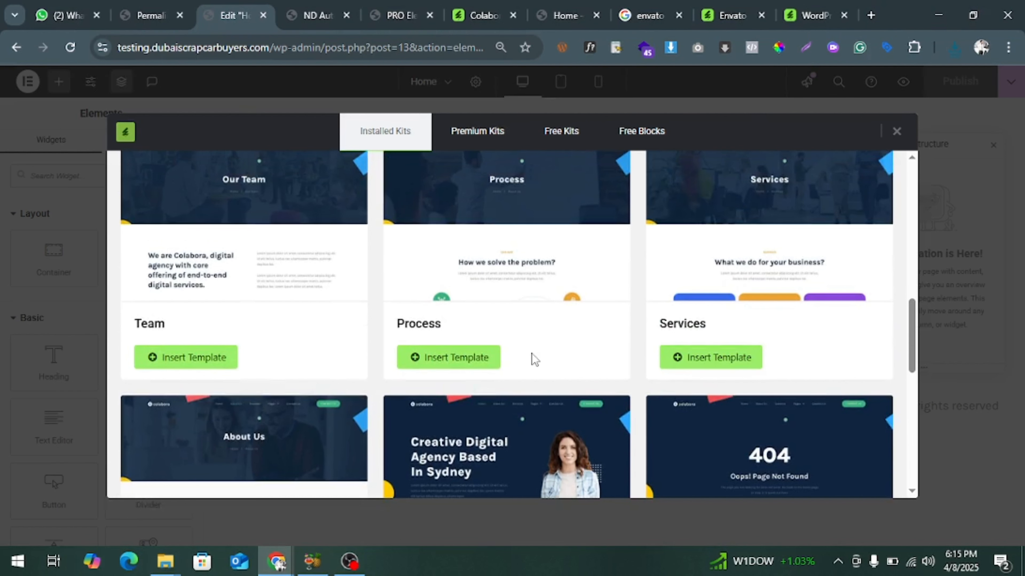
pyautogui.scroll(-10, 548, 357)
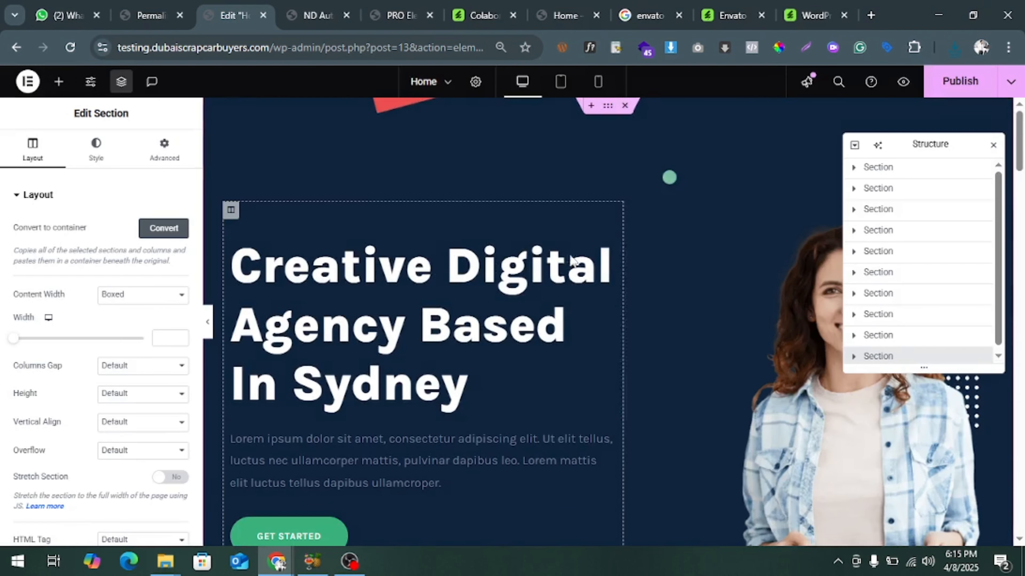
# Review the inserted sections of the Home page down to the testimonials and publish the page.
pyautogui.scroll(-10, 595, 294)
pyautogui.scroll(-15, 595, 295)
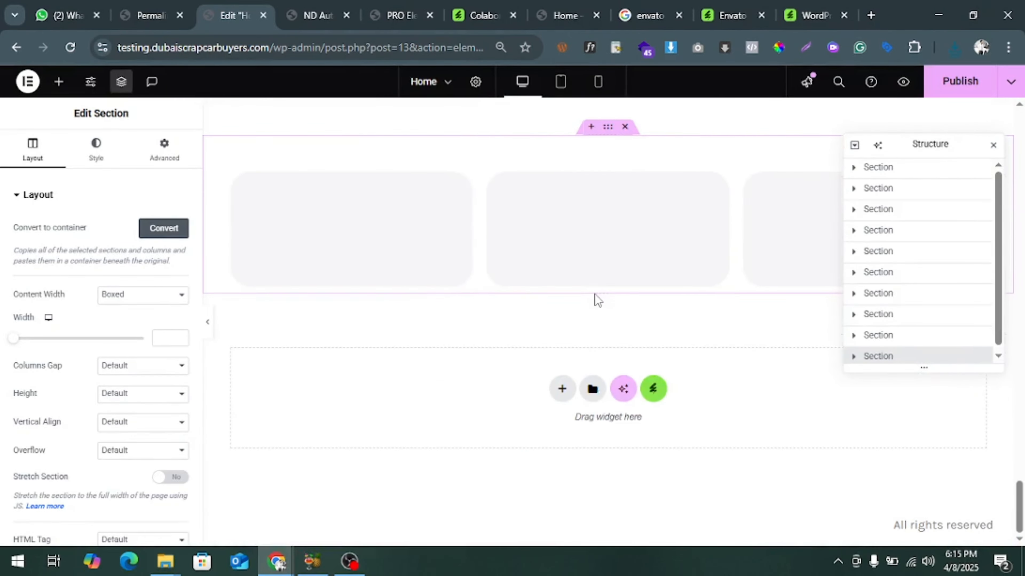
pyautogui.scroll(2, 595, 295)
pyautogui.scroll(10, 594, 295)
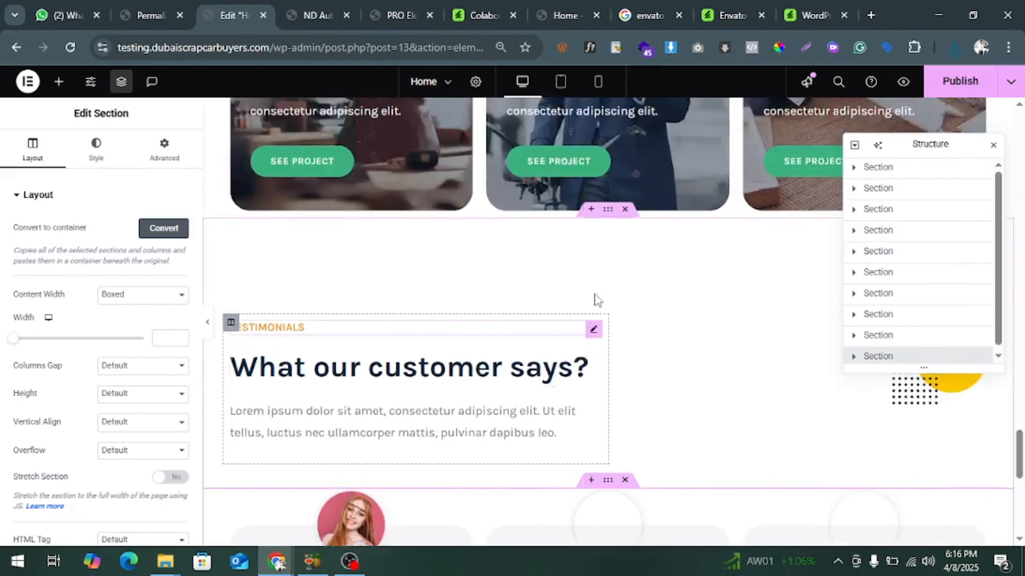
pyautogui.scroll(12, 596, 293)
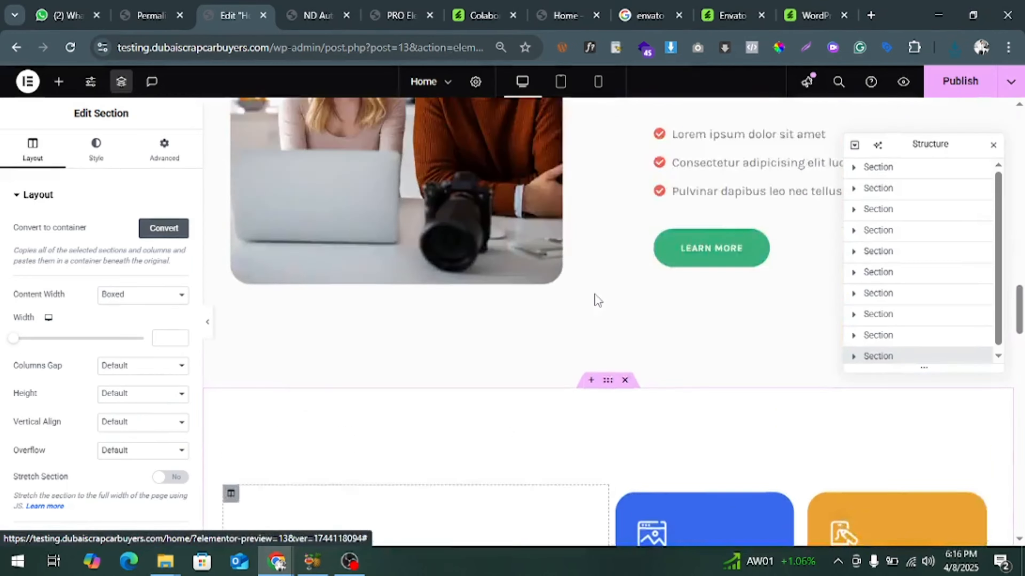
pyautogui.scroll(-5, 596, 293)
pyautogui.scroll(-10, 596, 291)
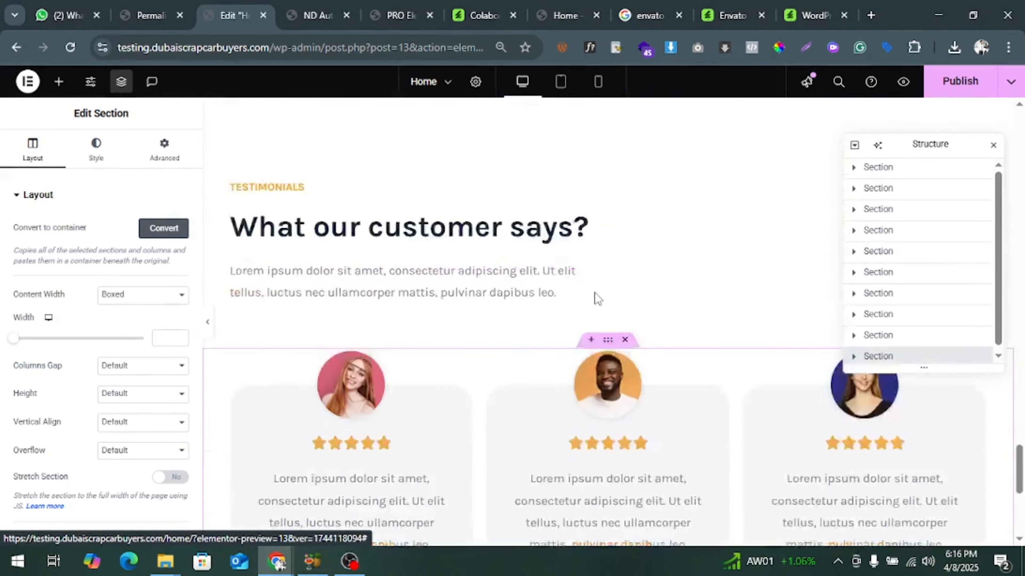
pyautogui.scroll(-1, 718, 229)
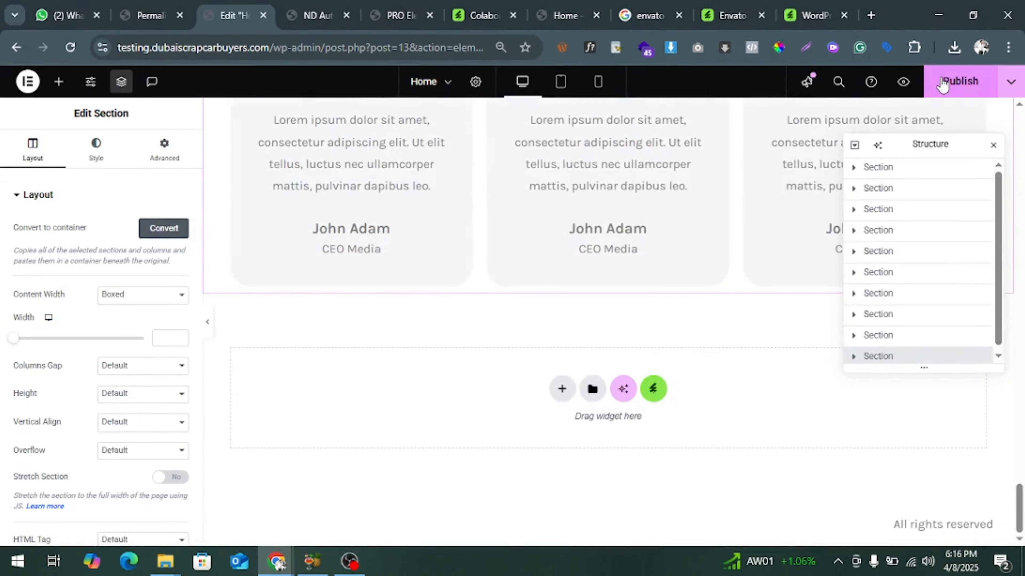
pyautogui.click(942, 83)
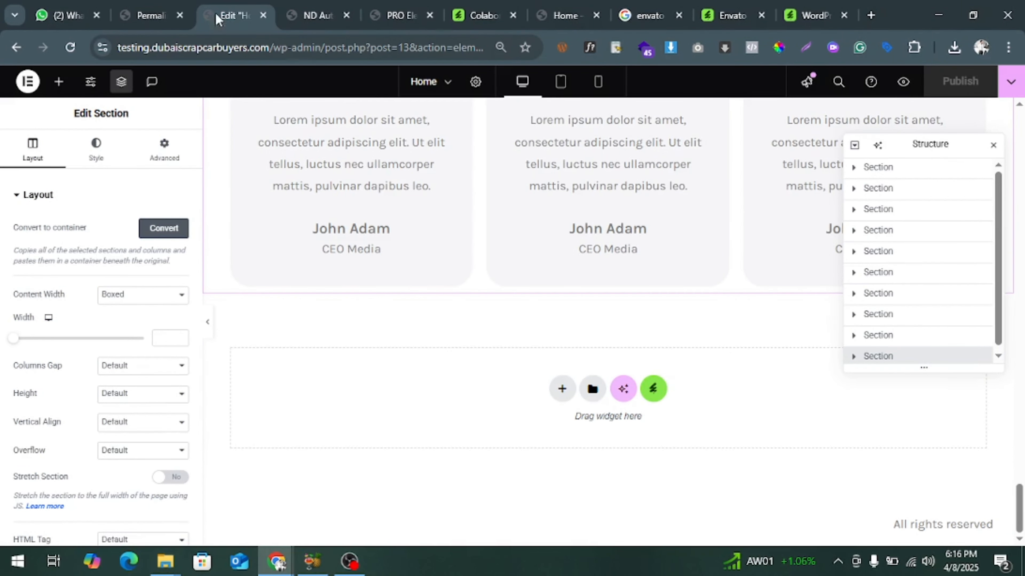
# In the WordPress Reading settings, set the homepage to a static page using Home, and save the changes.
pyautogui.click(183, 6)
pyautogui.scroll(-6, 71, 464)
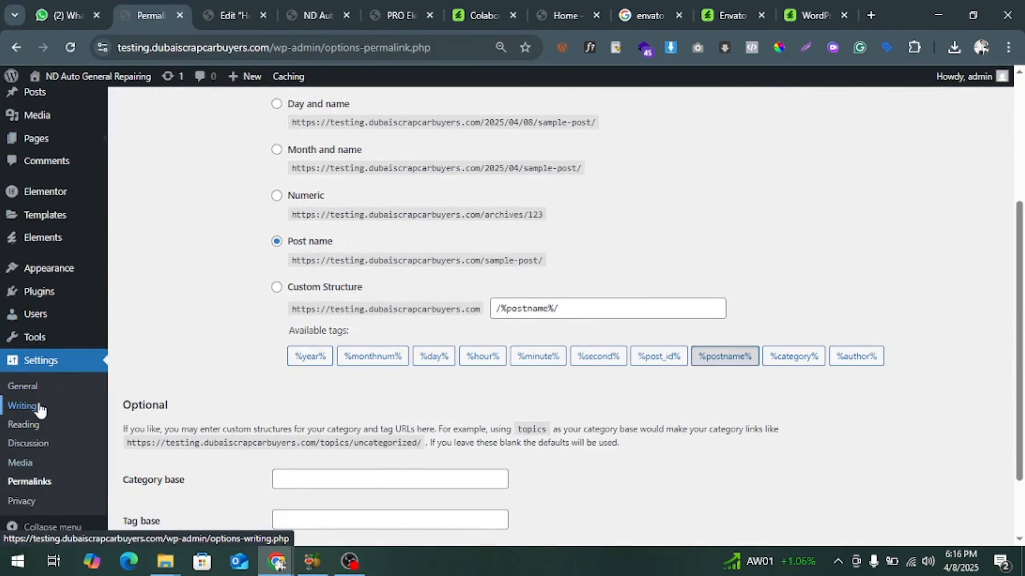
pyautogui.click(24, 425)
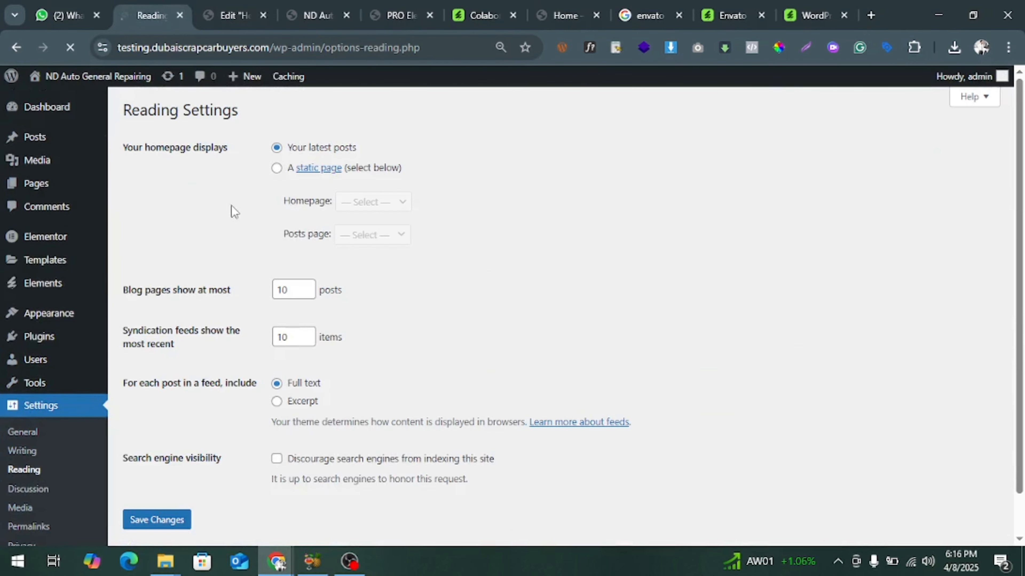
pyautogui.click(286, 168)
pyautogui.click(399, 201)
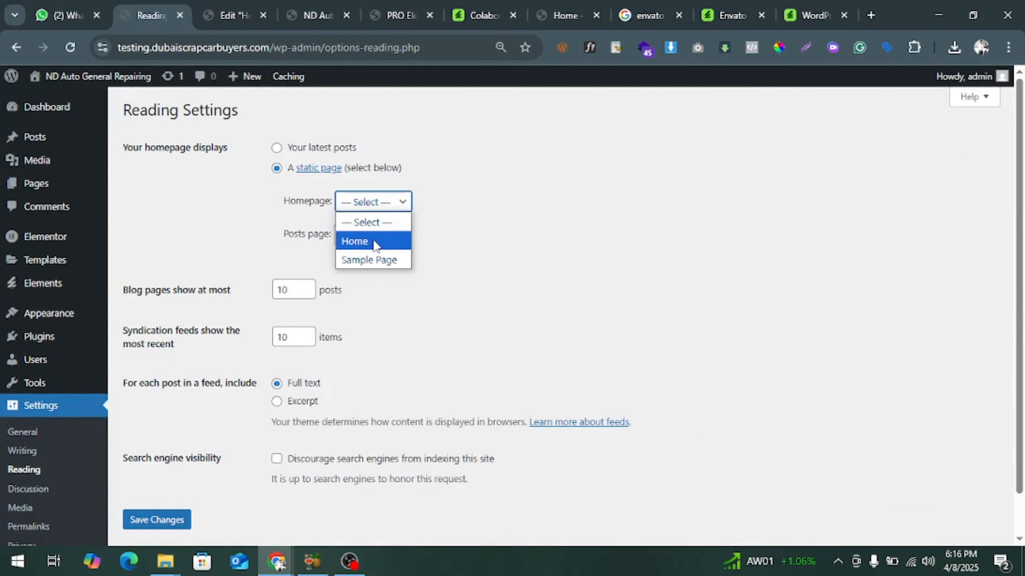
pyautogui.click(404, 243)
pyautogui.scroll(-1, 160, 466)
pyautogui.click(159, 473)
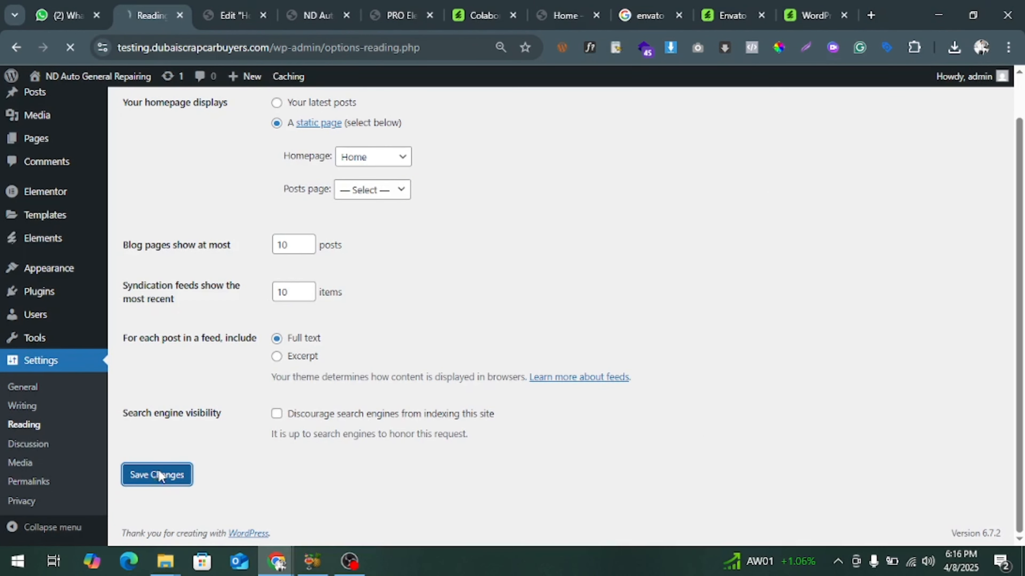
# Reload the live site's front page and look over the Home page design shown there.
pyautogui.click(260, 12)
pyautogui.click(318, 12)
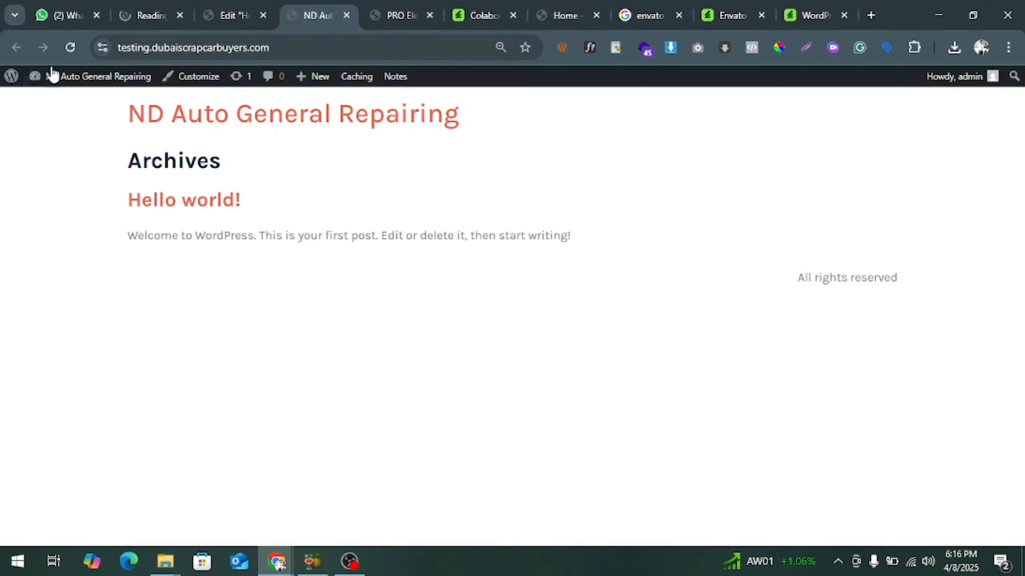
pyautogui.click(66, 49)
pyautogui.scroll(-15, 137, 210)
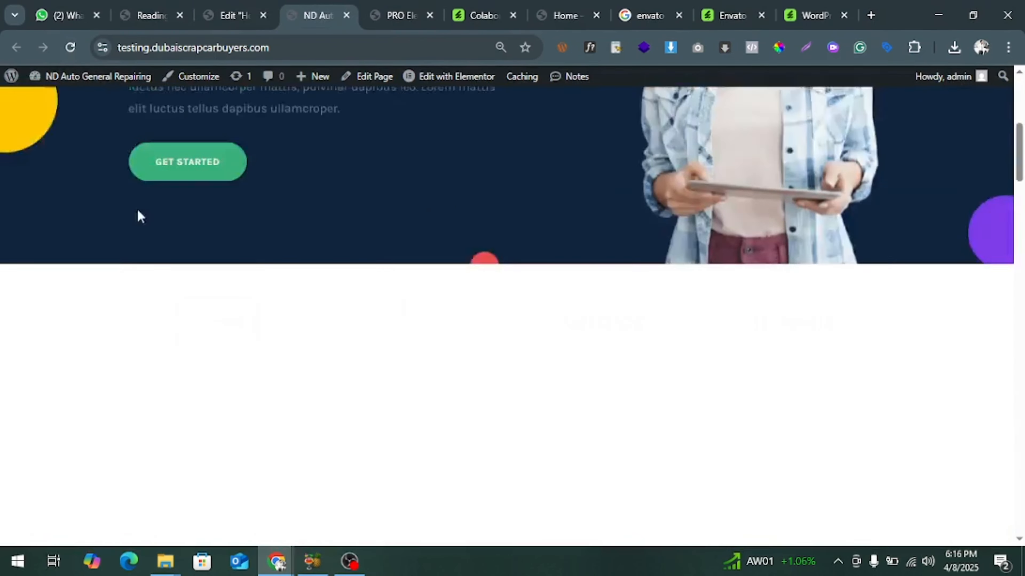
pyautogui.scroll(15, 137, 215)
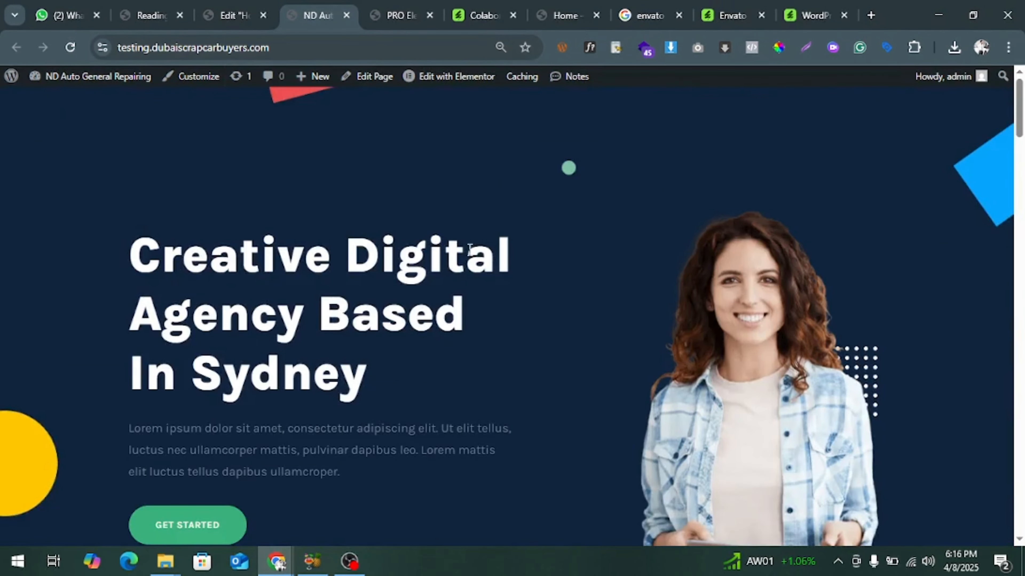
# Search the plugin directory for "header", then install and activate Ultimate Addons for Elementor.
pyautogui.click(156, 6)
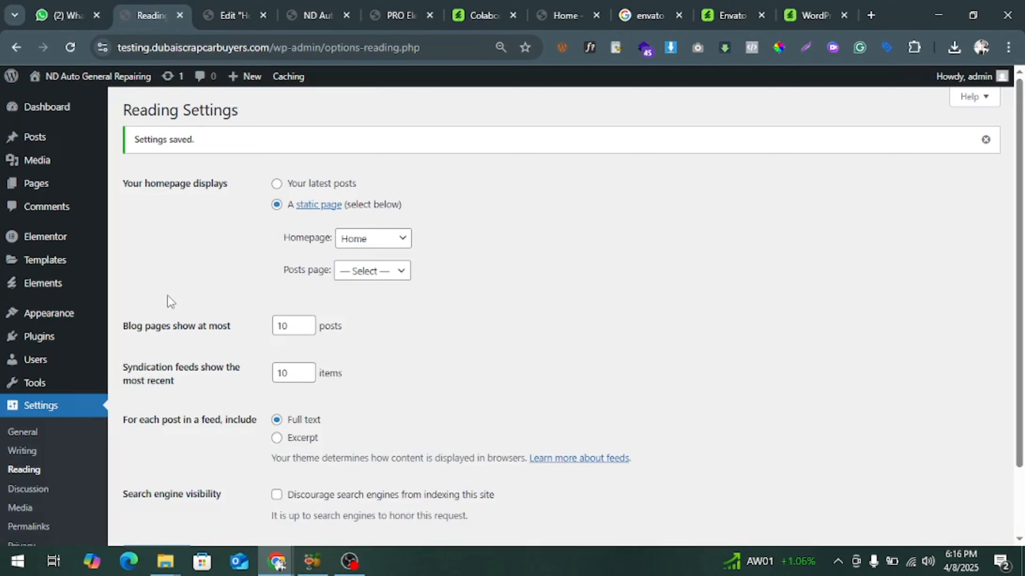
pyautogui.scroll(-3, 170, 300)
pyautogui.moveTo(79, 337)
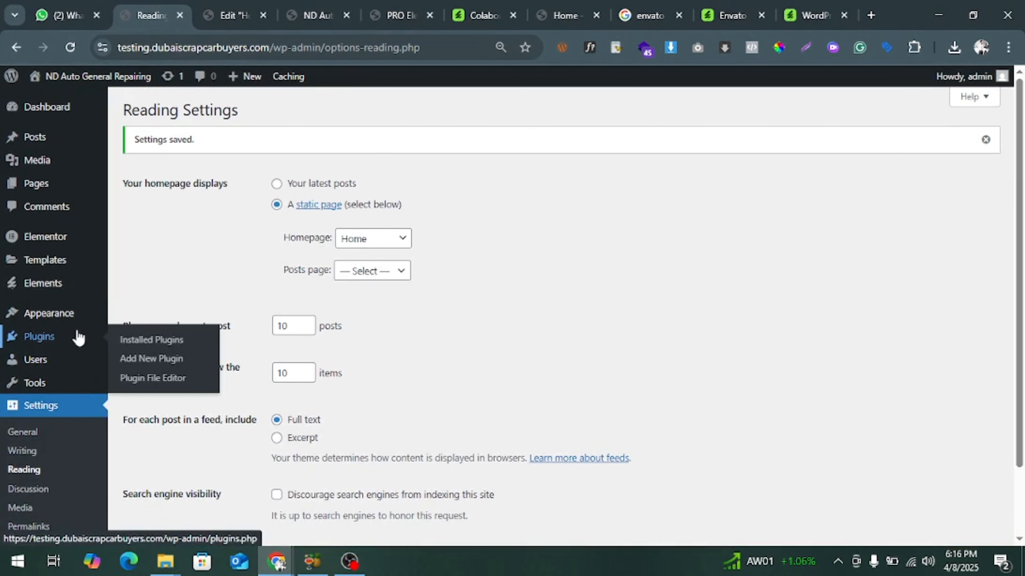
pyautogui.click(126, 340)
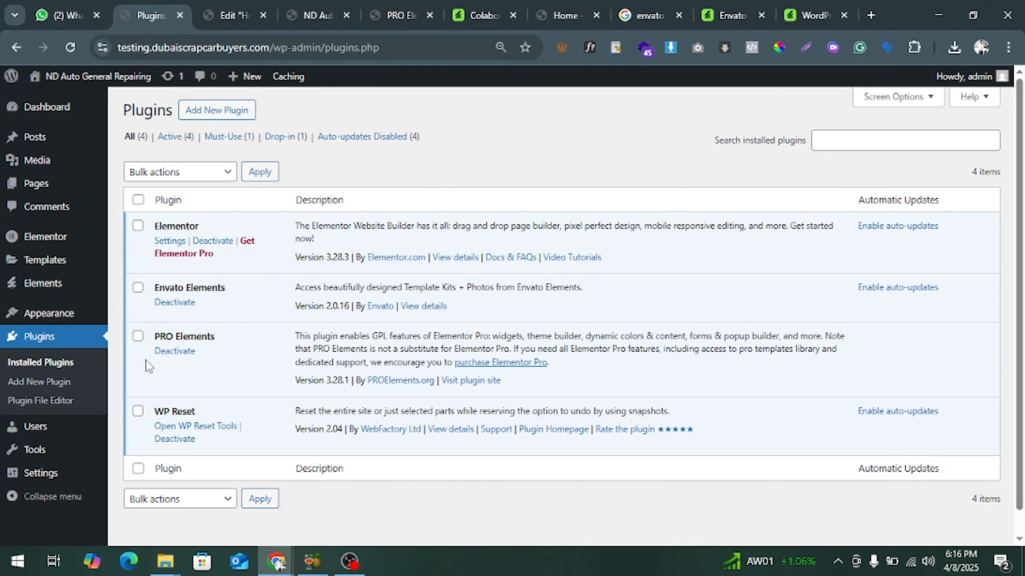
pyautogui.click(215, 111)
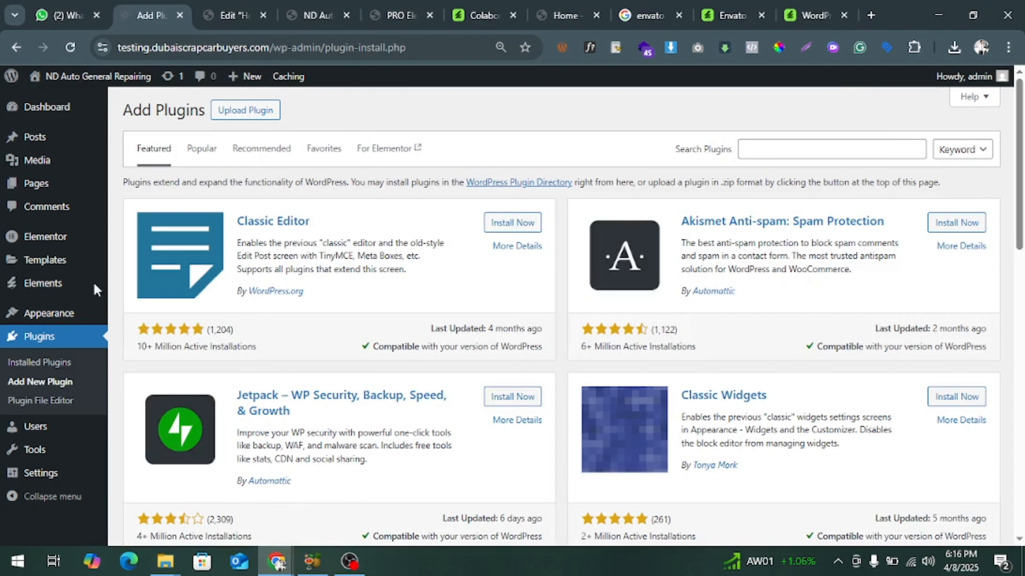
pyautogui.moveTo(87, 271)
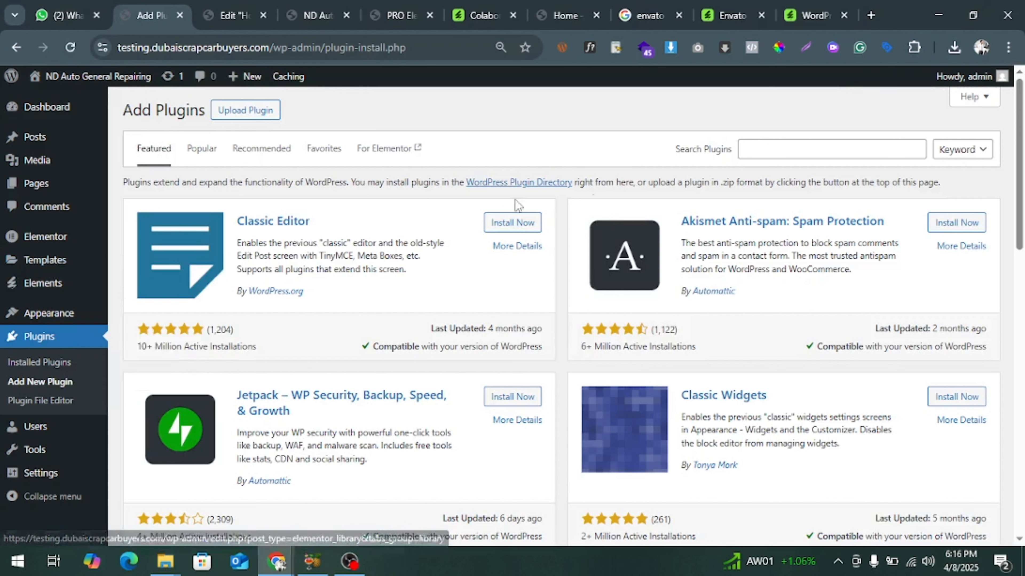
pyautogui.click(768, 147)
pyautogui.write('header')
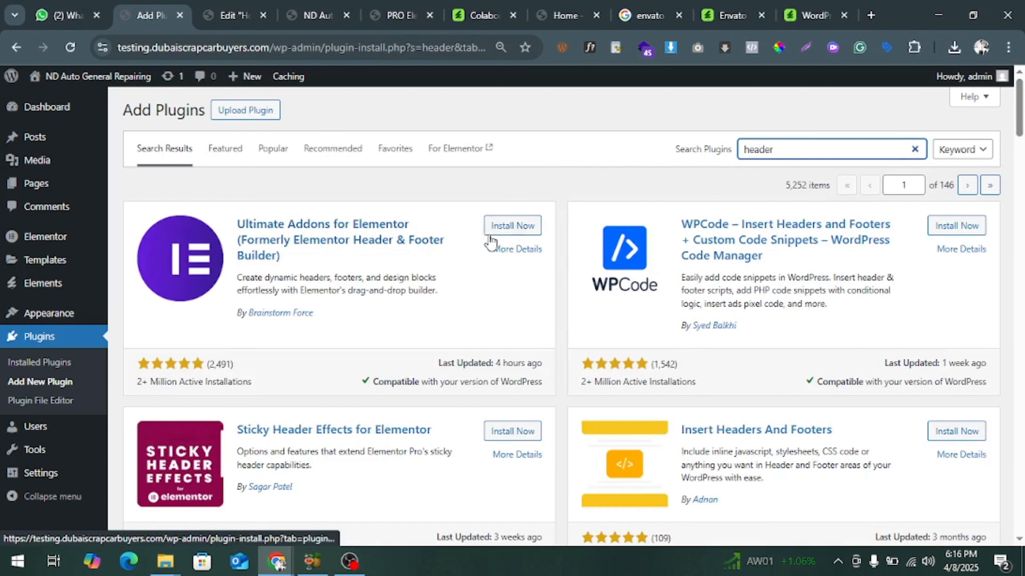
pyautogui.click(505, 233)
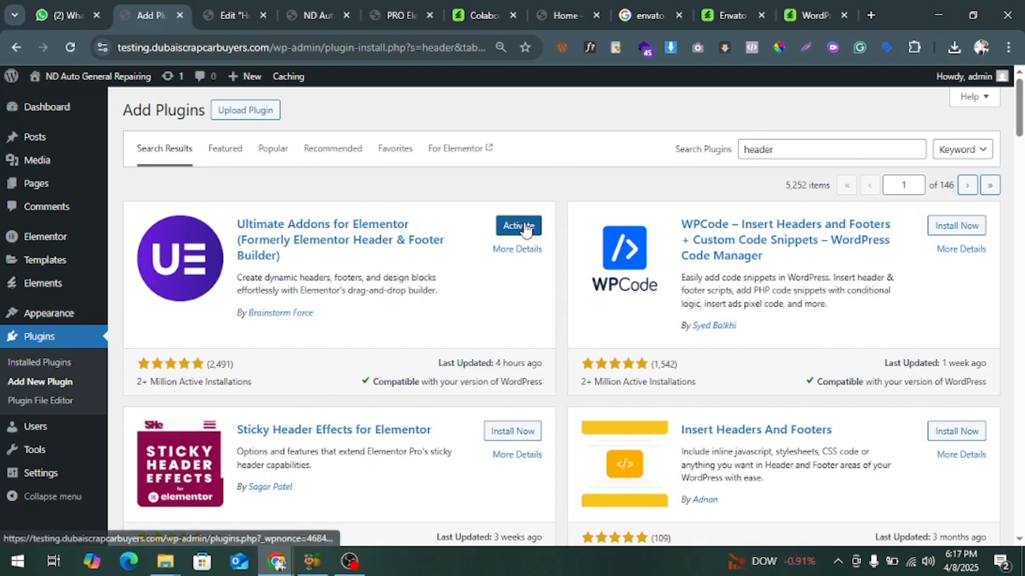
pyautogui.click(525, 227)
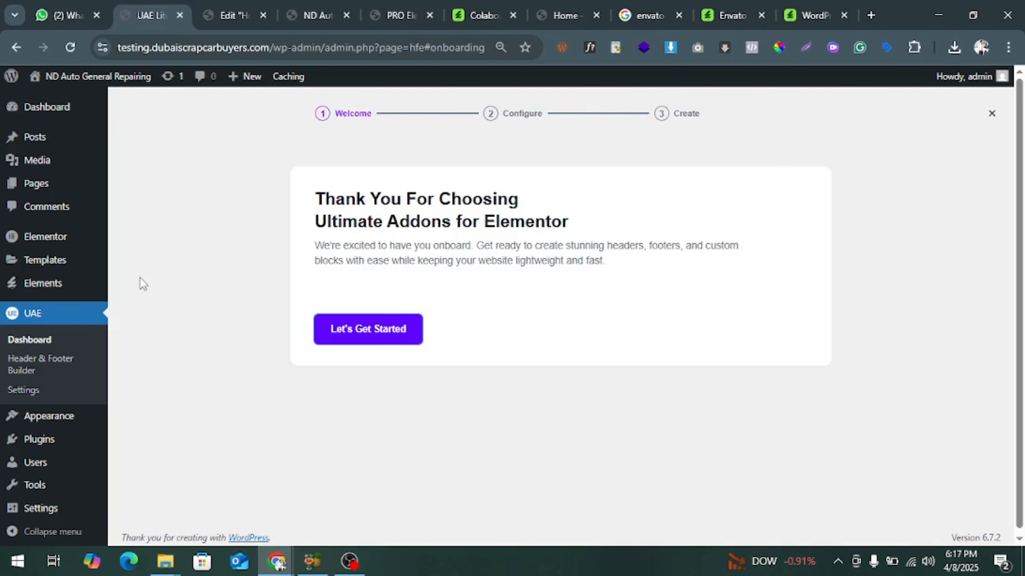
# Create a Header & Footer Builder template titled Header, with type Header and display on Entire Website, and publish it.
pyautogui.scroll(-3, 277, 332)
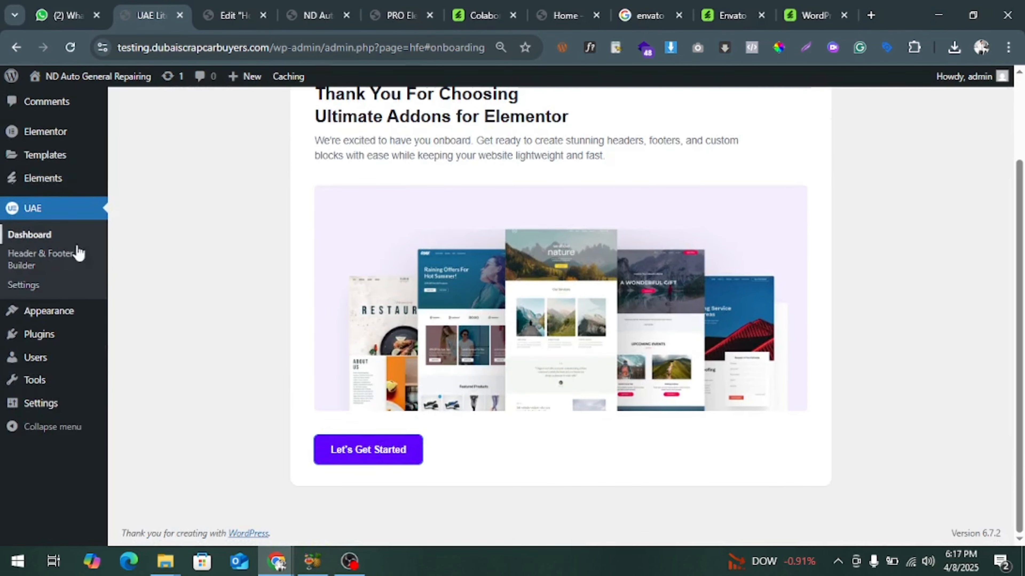
pyautogui.click(63, 266)
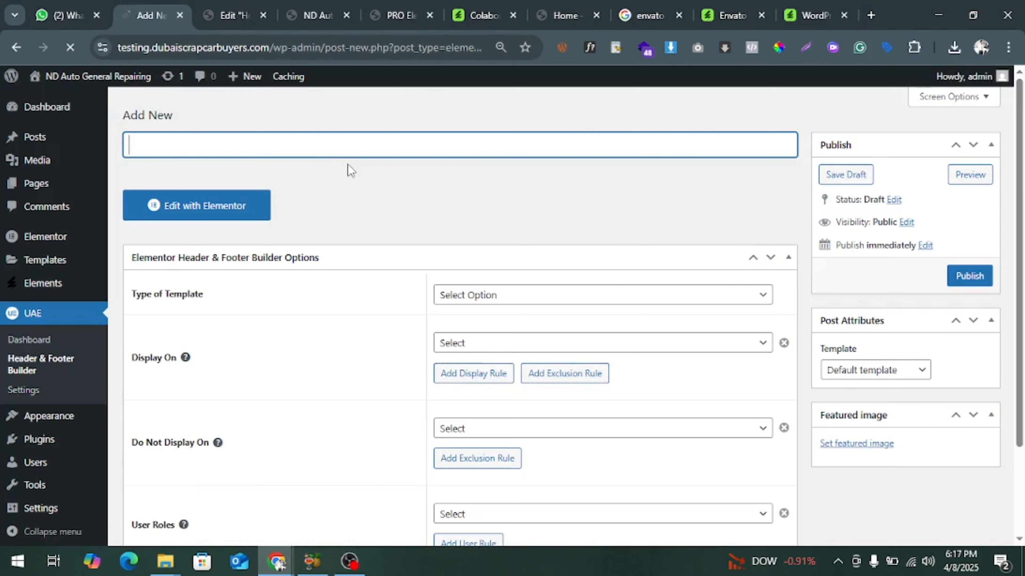
pyautogui.write('Header')
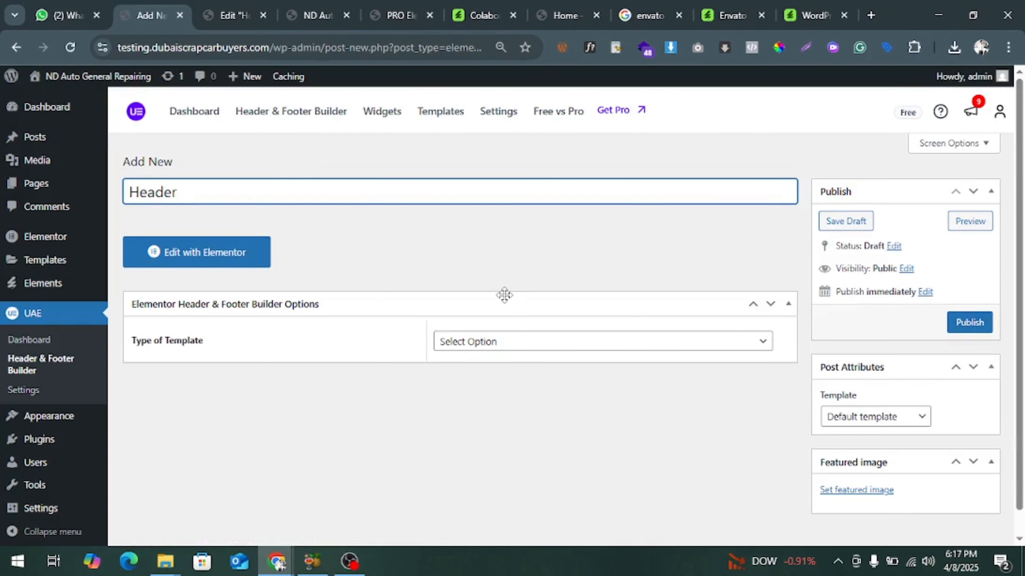
pyautogui.click(518, 343)
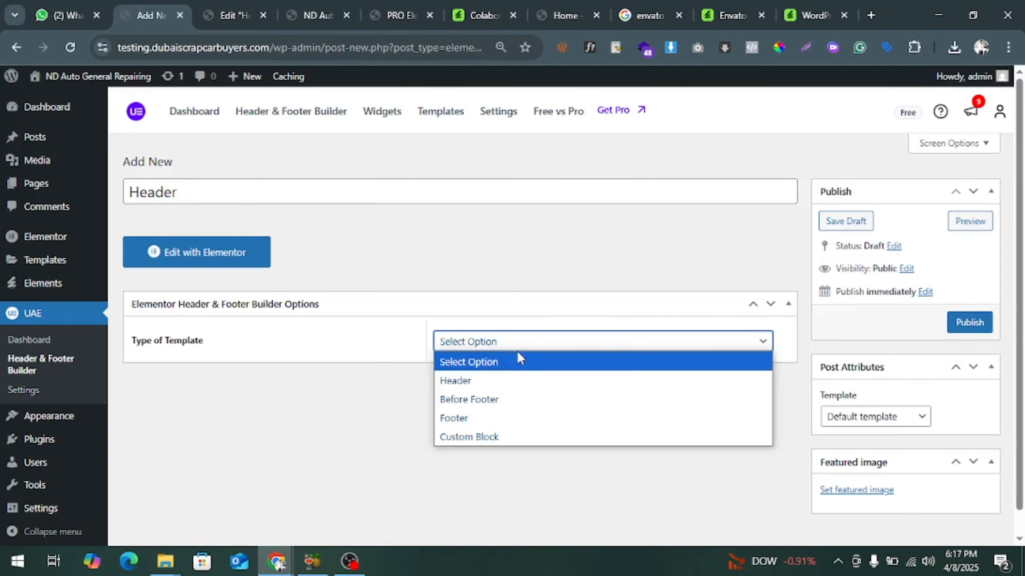
pyautogui.click(503, 382)
pyautogui.click(480, 391)
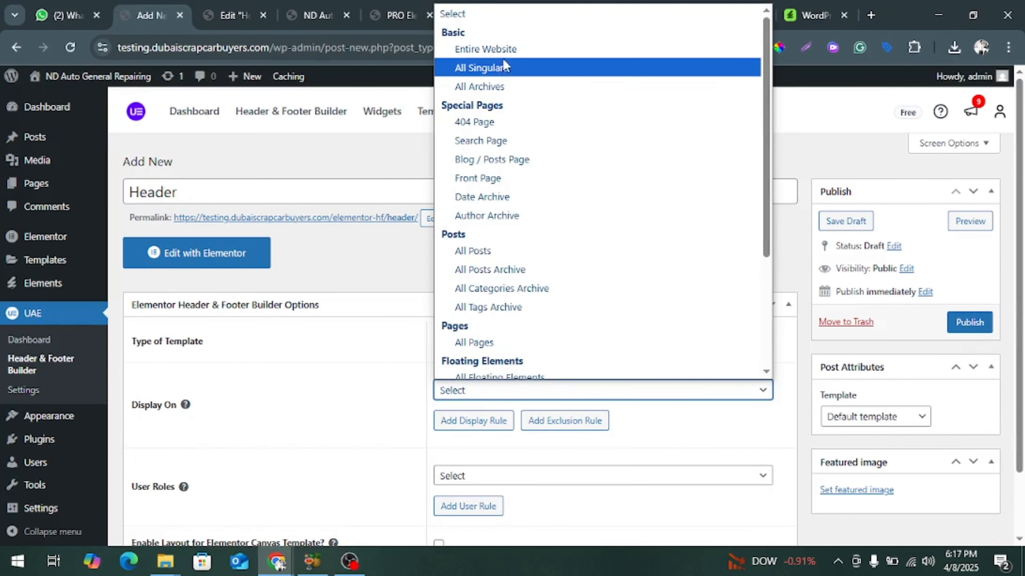
pyautogui.click(502, 51)
pyautogui.click(969, 322)
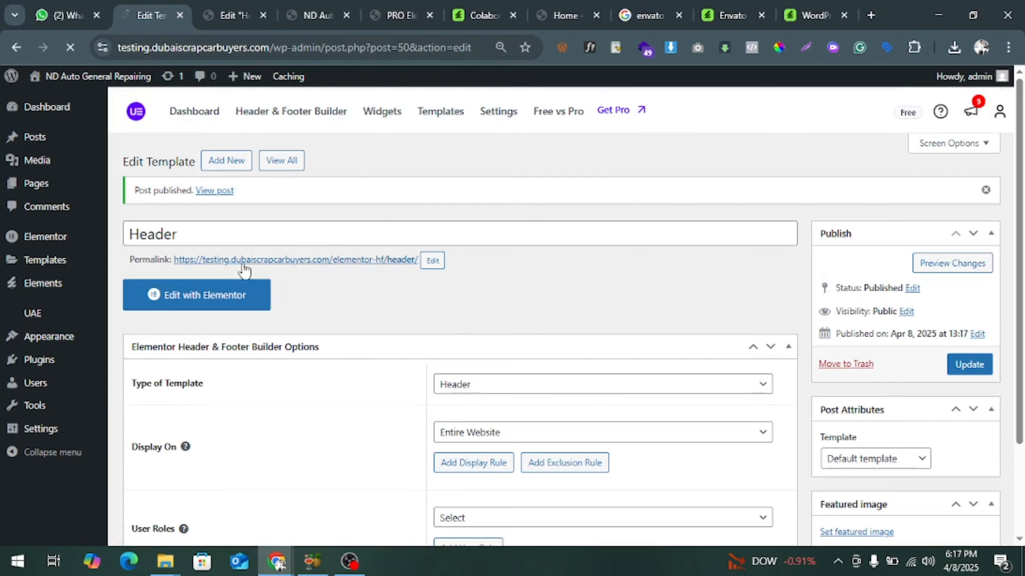
# Open the Header template in Elementor, dismiss the launchpad checklist and insert the Header template from the installed Colabora kit.
pyautogui.click(238, 299)
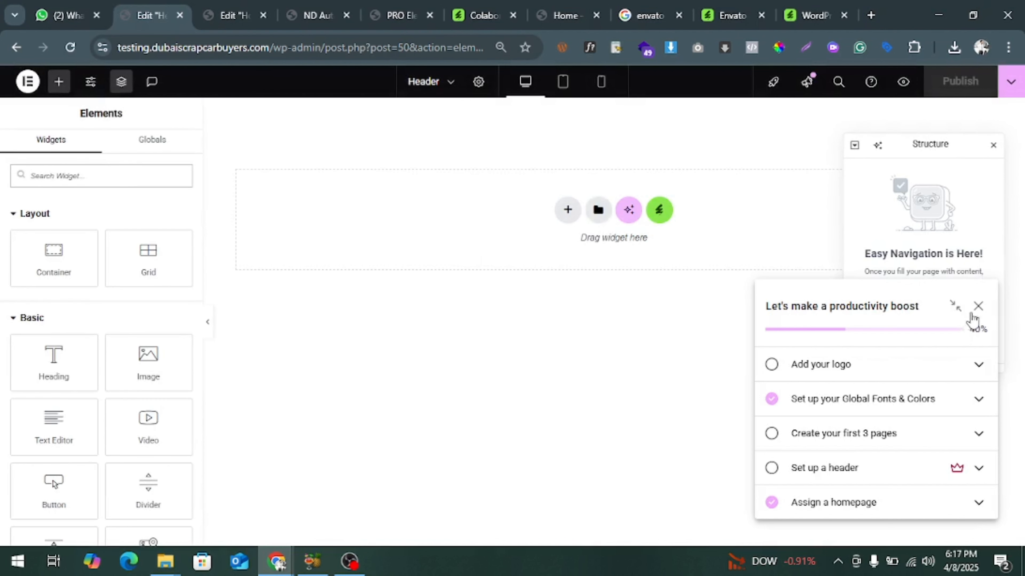
pyautogui.click(978, 306)
pyautogui.click(659, 209)
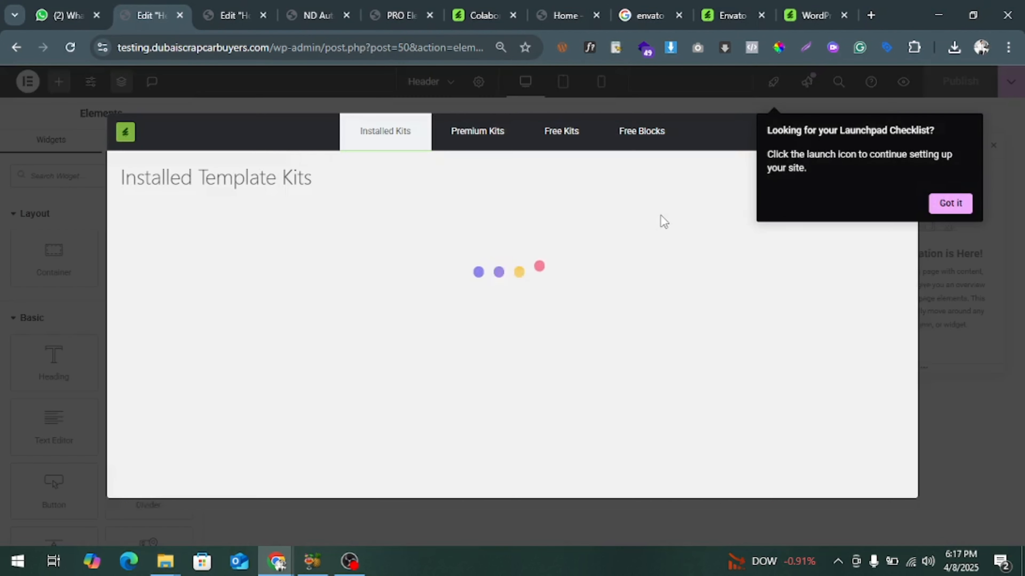
pyautogui.click(951, 203)
pyautogui.click(232, 376)
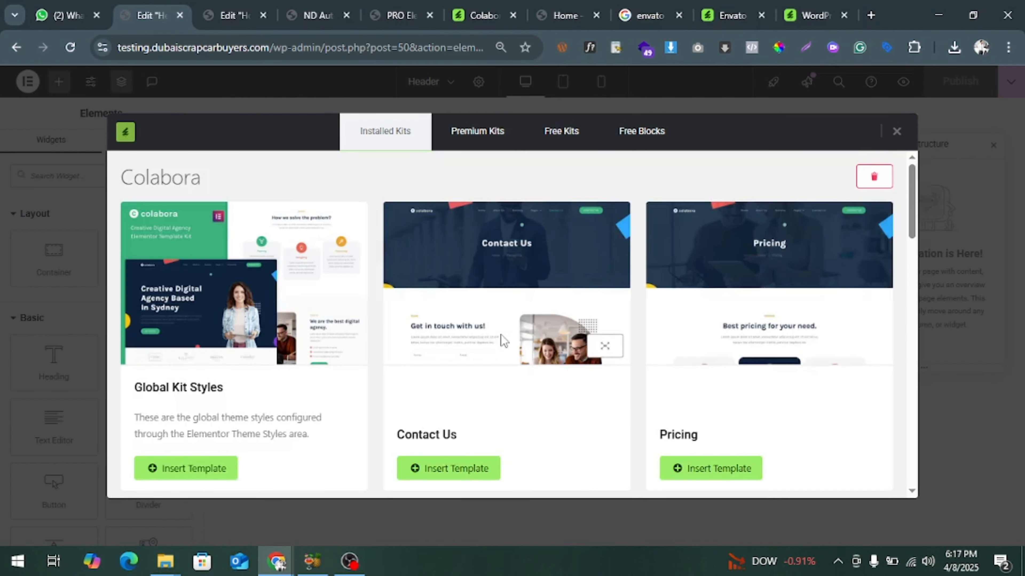
pyautogui.scroll(-6, 631, 367)
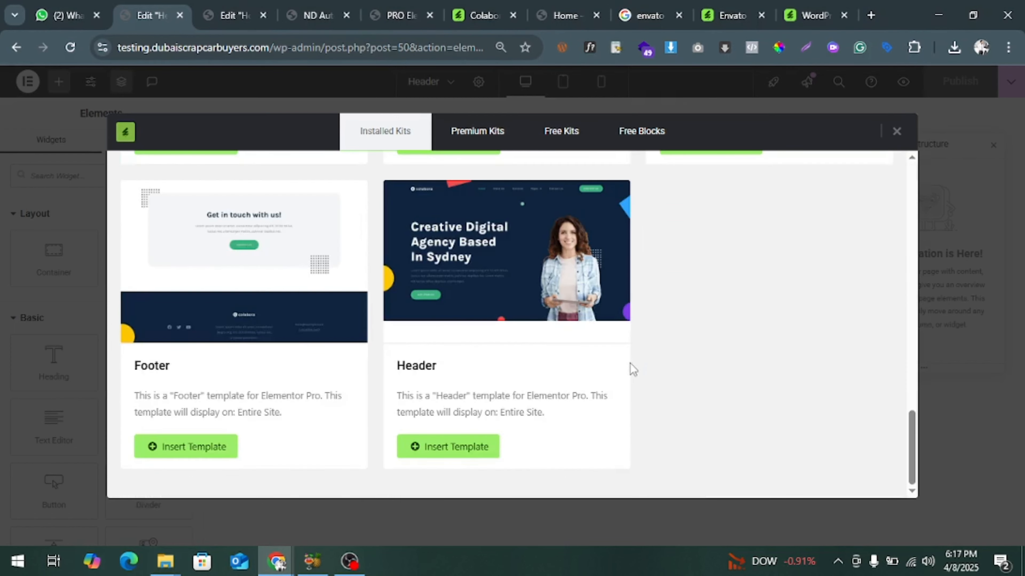
pyautogui.click(492, 446)
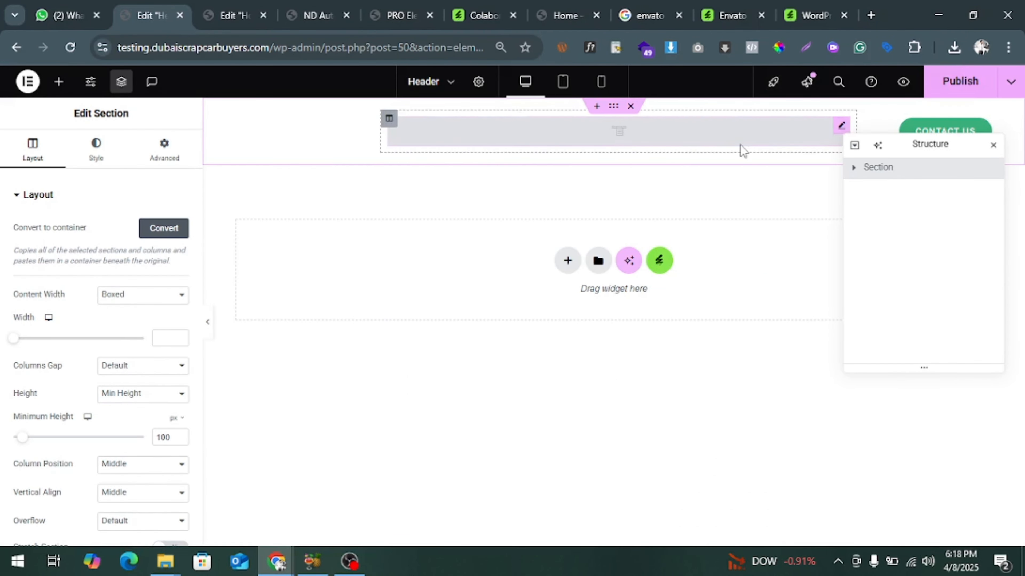
# Select the WordPress Menu widget, publish the header and reload the live front page to check it.
pyautogui.click(455, 123)
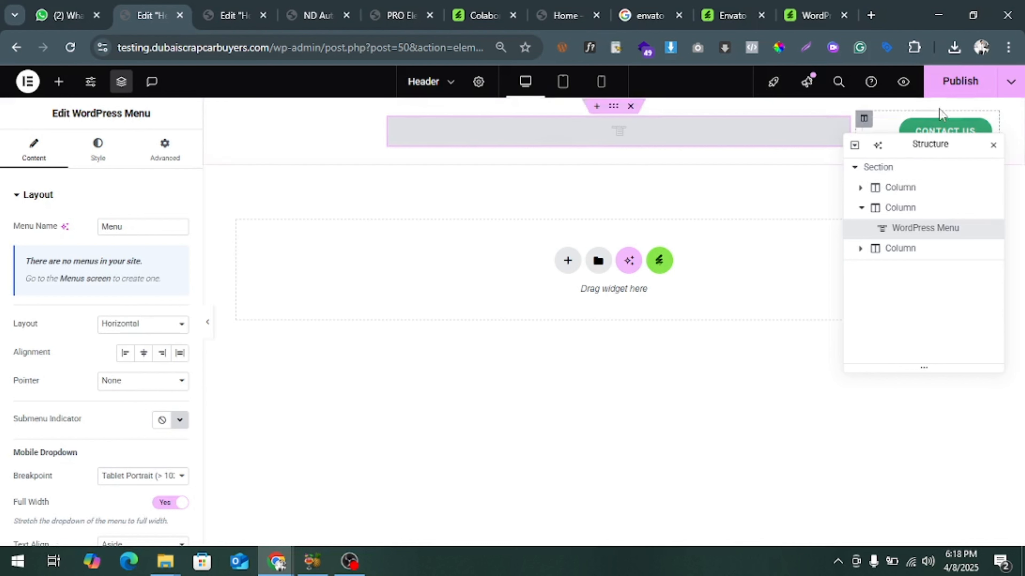
pyautogui.click(955, 90)
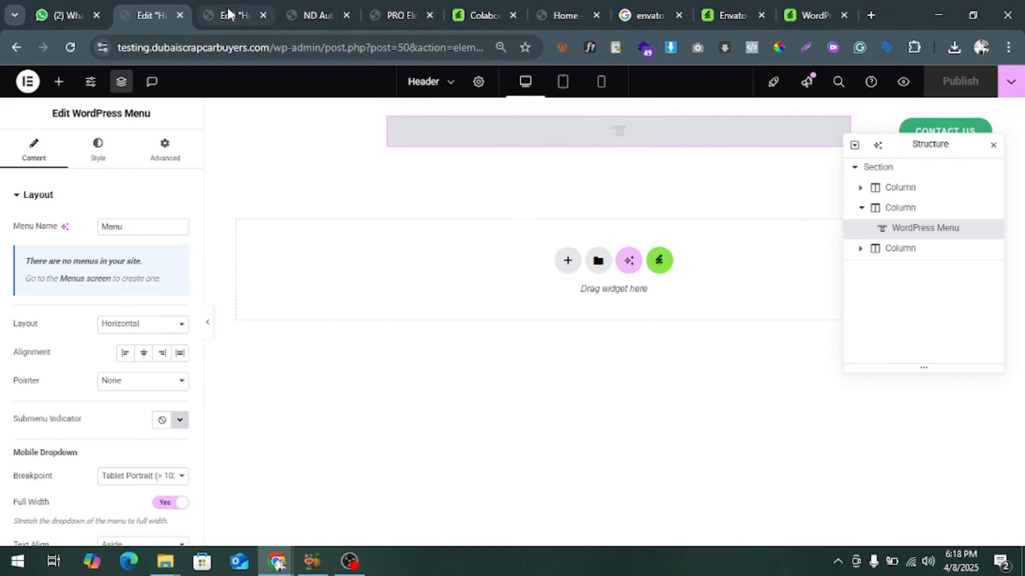
pyautogui.click(311, 12)
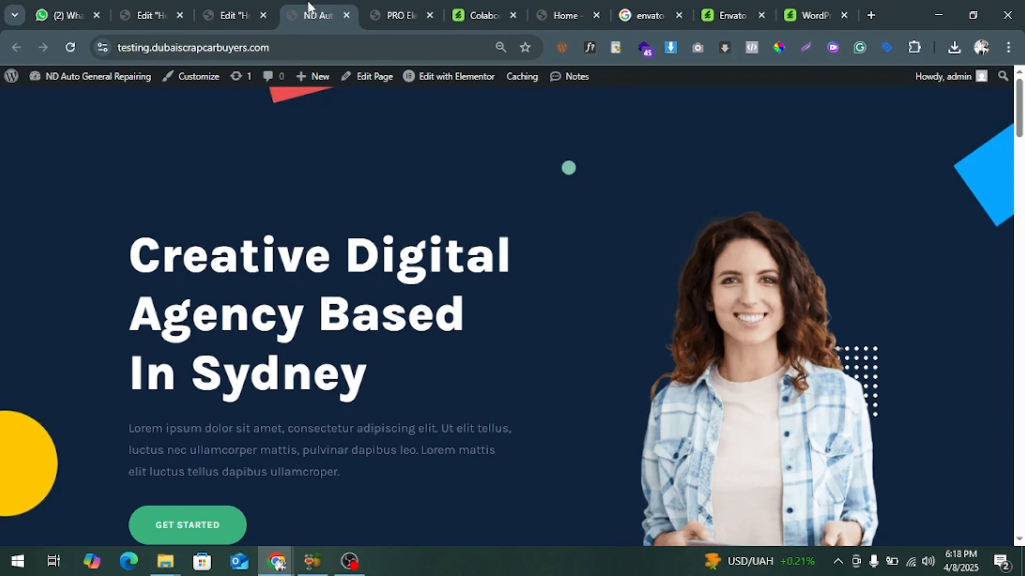
pyautogui.click(78, 44)
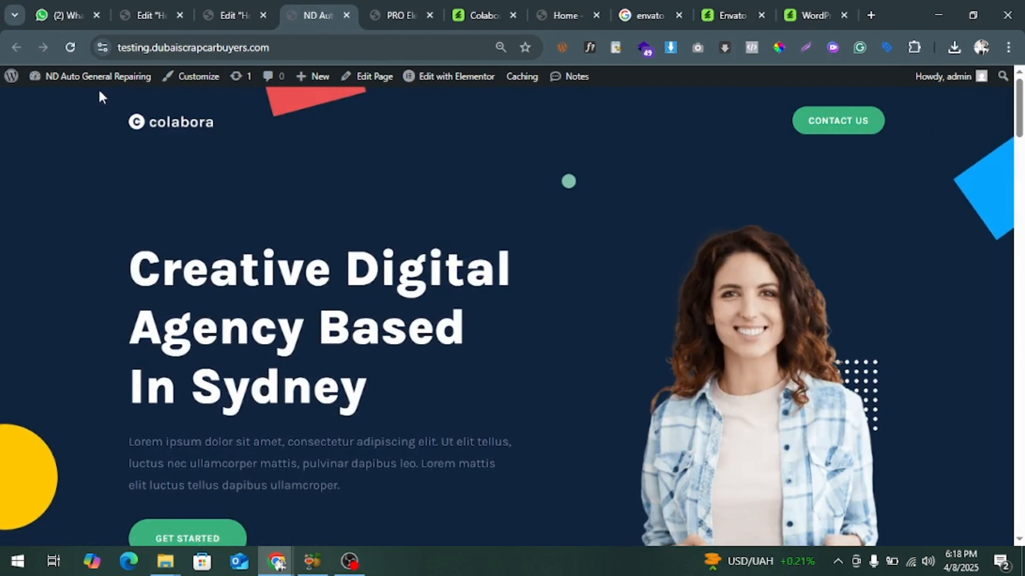
# Open the WordPress dashboard in a new tab placed before the editor tabs, and open the Header & Footer Builder list in another tab.
pyautogui.rightClick(80, 99)
pyautogui.click(121, 116)
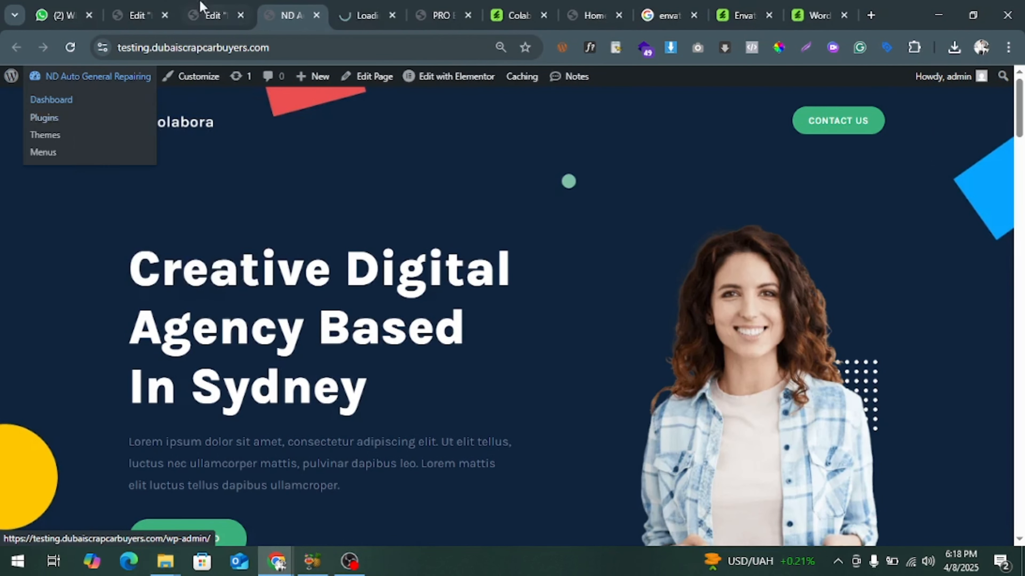
pyautogui.click(161, 8)
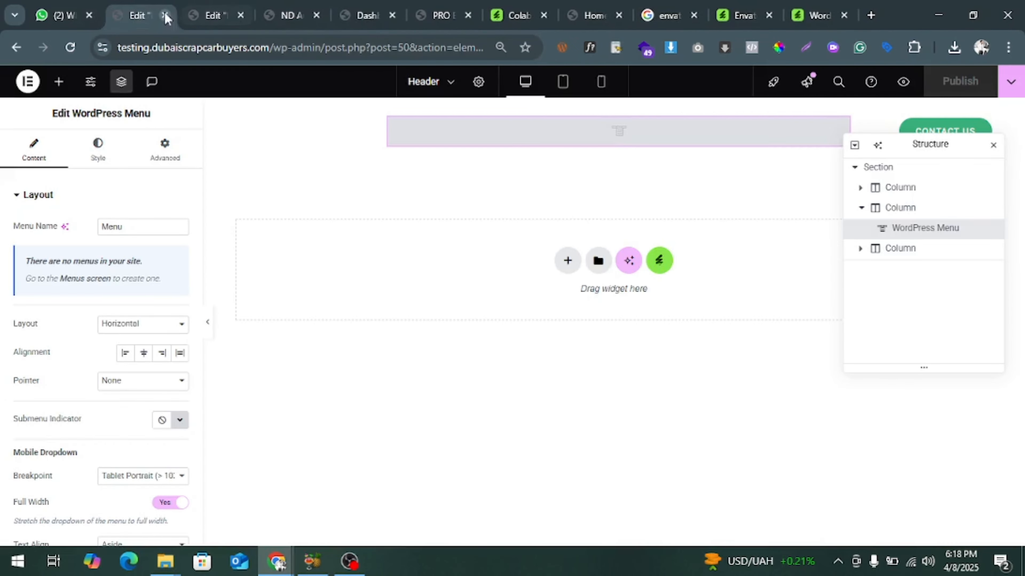
pyautogui.moveTo(361, 15); pyautogui.dragTo(139, 15)
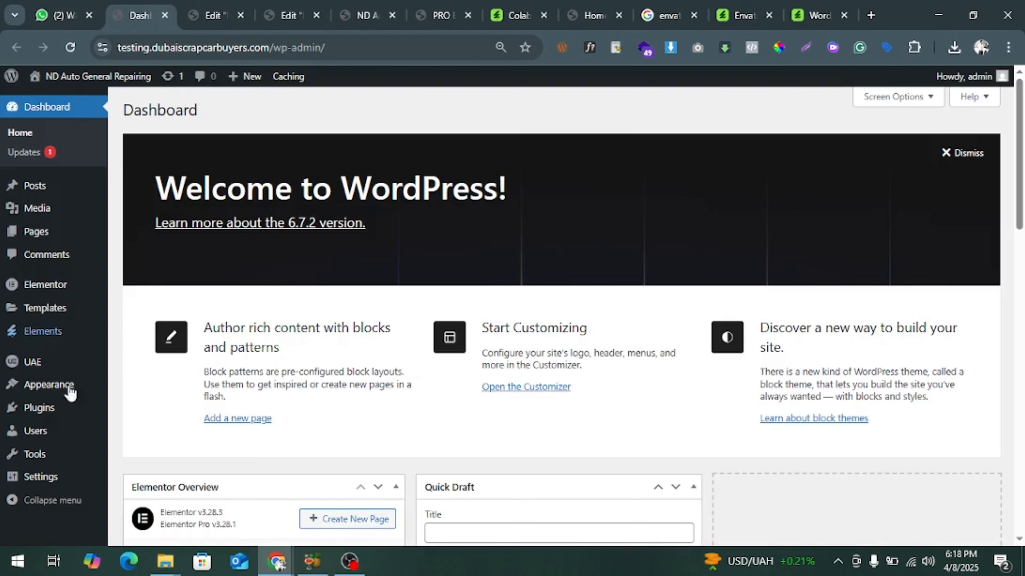
pyautogui.moveTo(58, 362)
pyautogui.rightClick(143, 390)
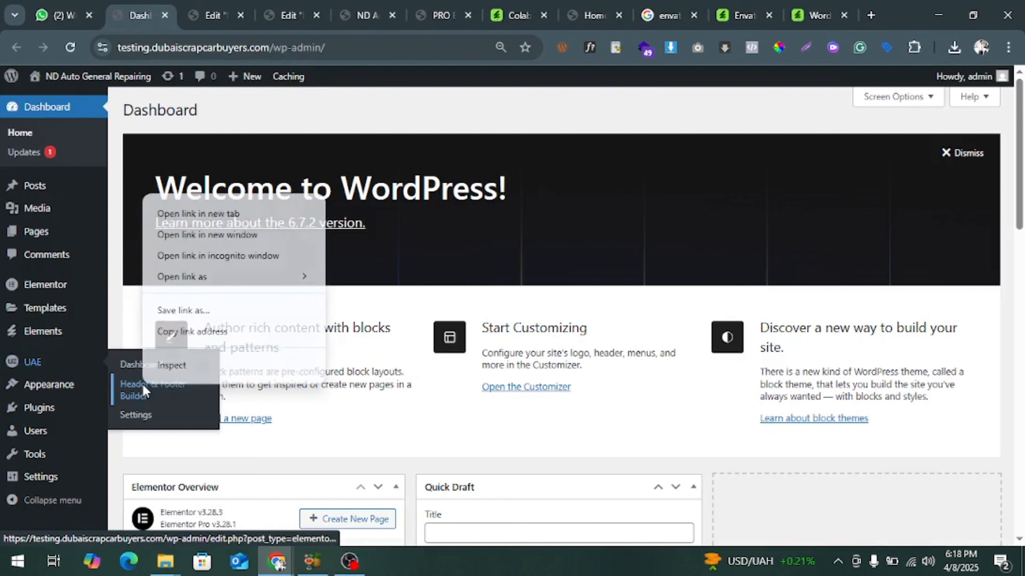
pyautogui.click(199, 211)
pyautogui.click(210, 5)
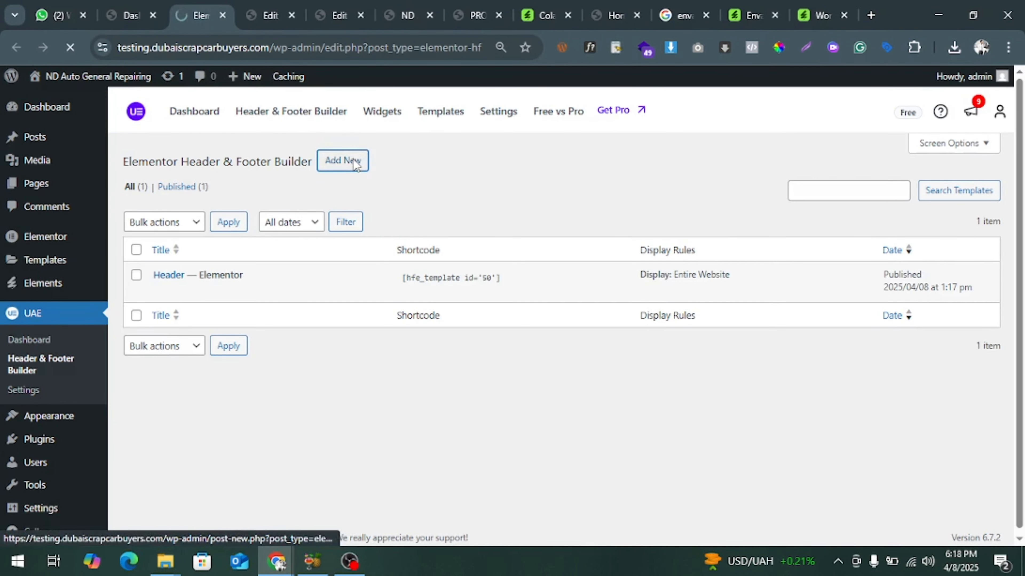
# Create a template titled footer with type Footer and display on Entire Website, and publish it.
pyautogui.click(354, 161)
pyautogui.write('footer')
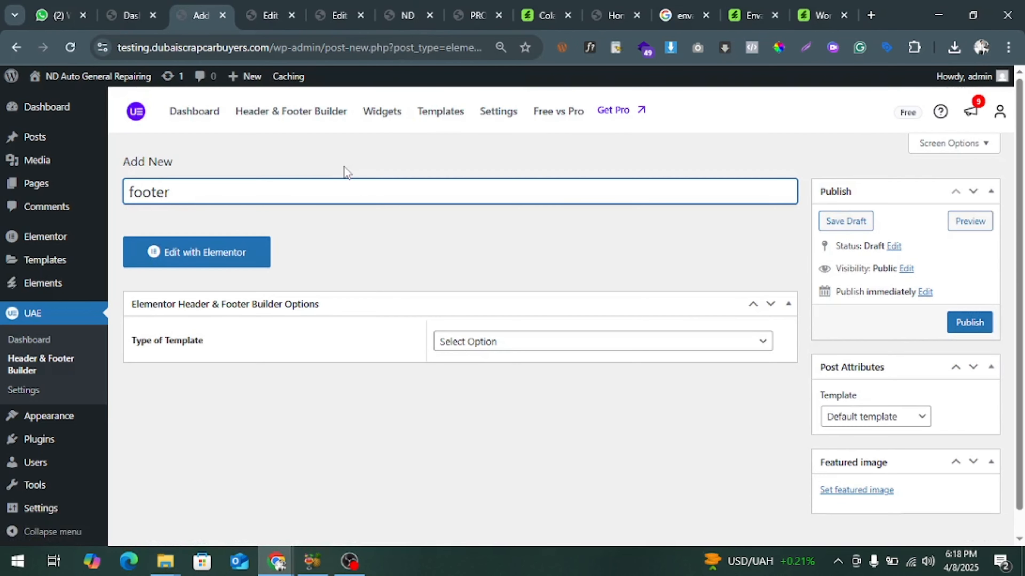
pyautogui.click(564, 351)
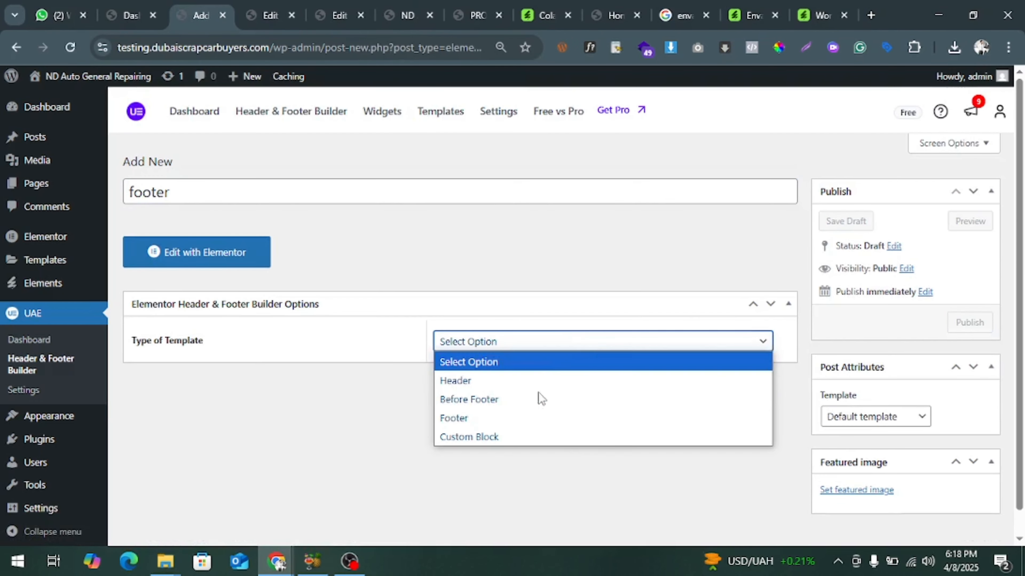
pyautogui.click(529, 420)
pyautogui.click(645, 393)
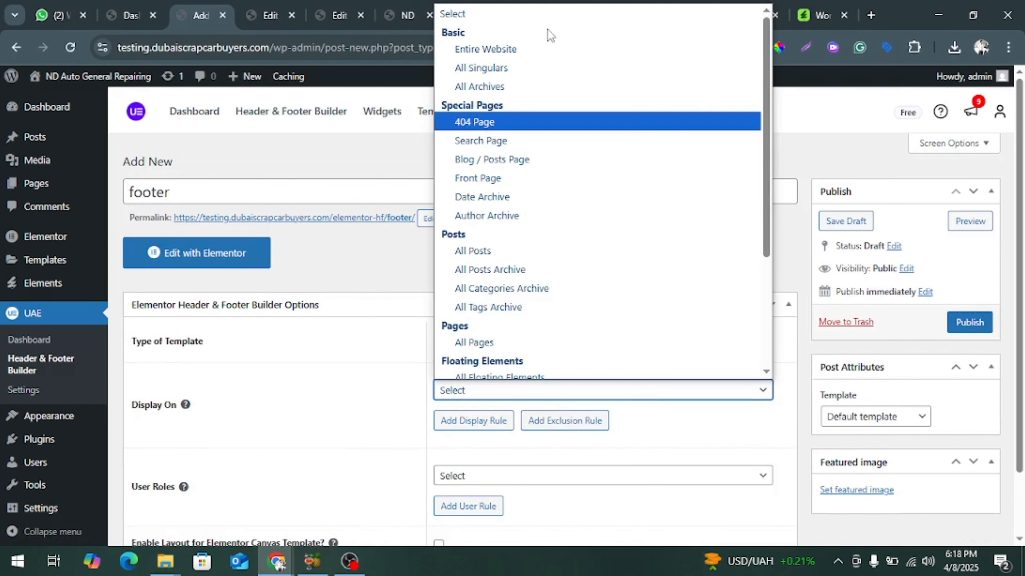
pyautogui.click(547, 47)
pyautogui.click(972, 323)
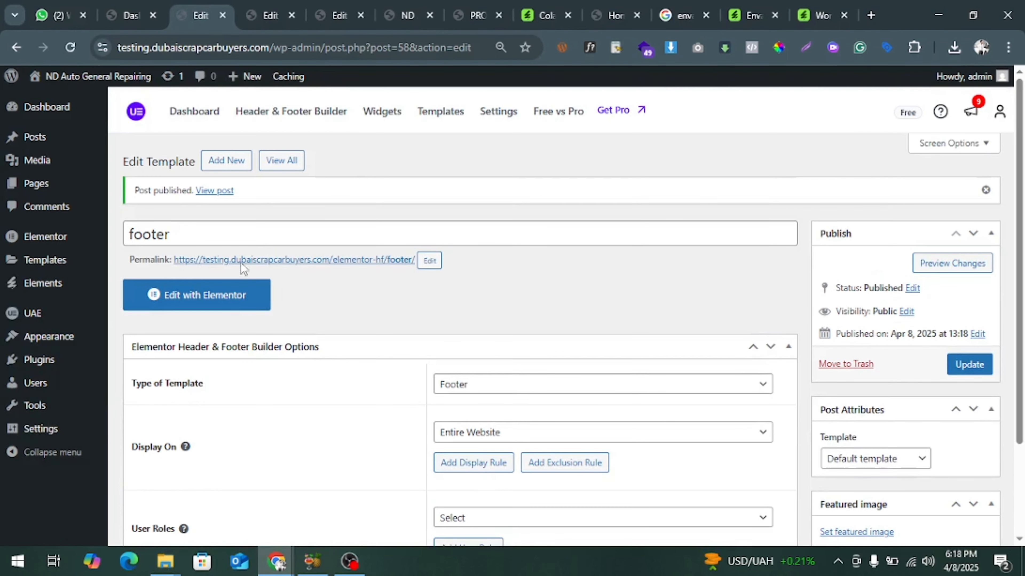
# Open the footer template in Elementor and insert the Footer template from the installed Colabora kit.
pyautogui.click(242, 306)
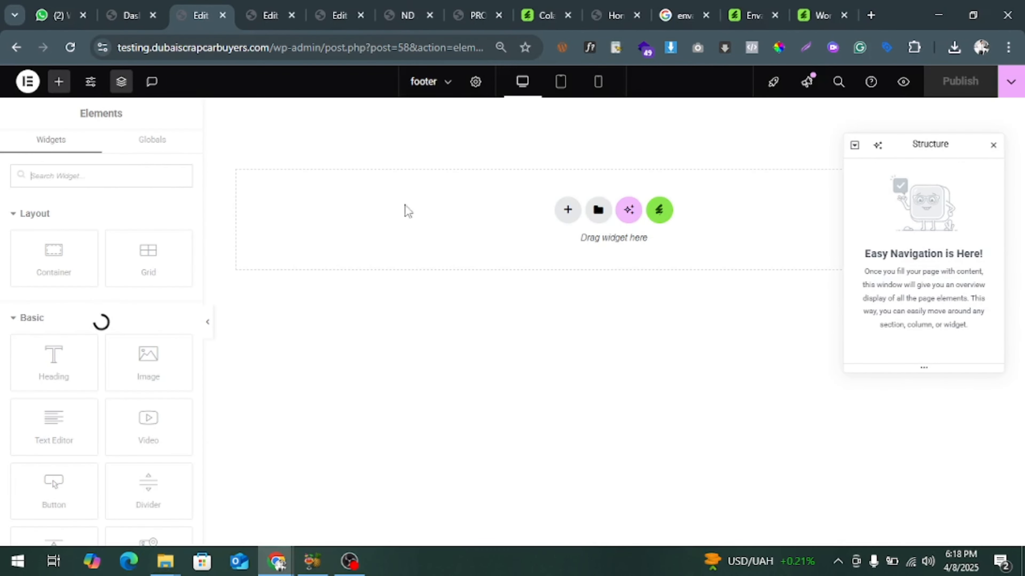
pyautogui.click(666, 219)
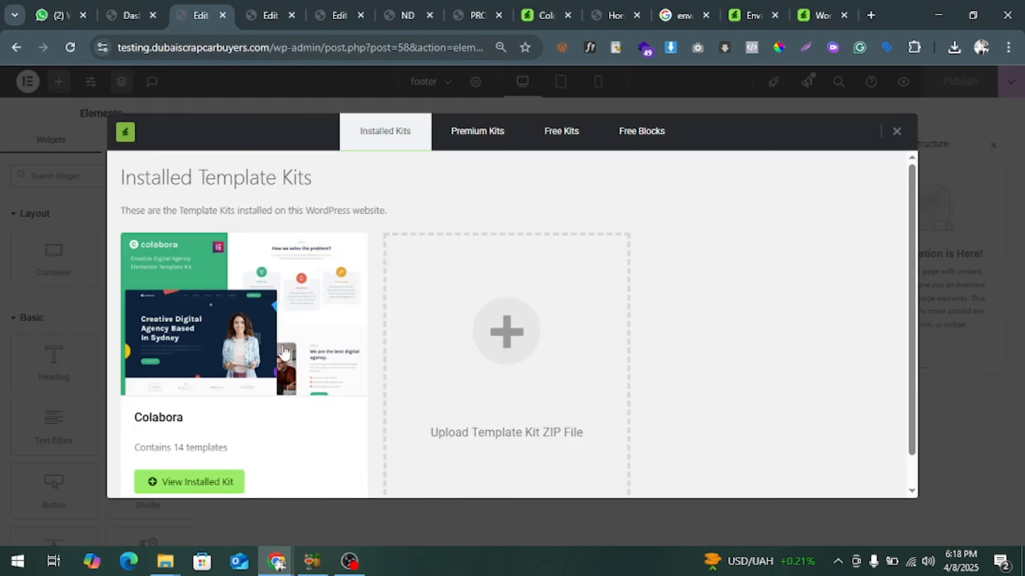
pyautogui.click(284, 350)
pyautogui.scroll(-6, 488, 320)
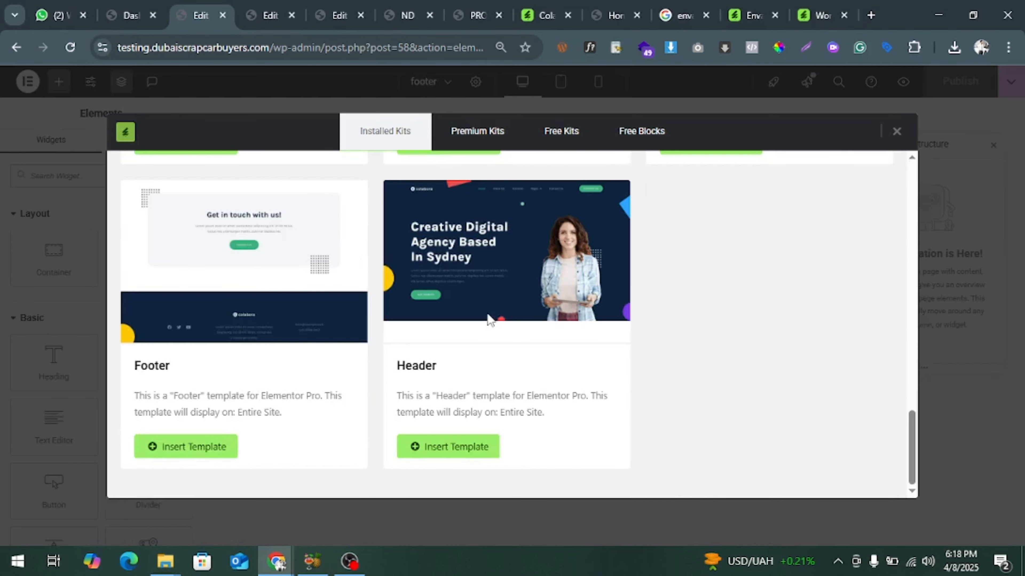
pyautogui.click(183, 447)
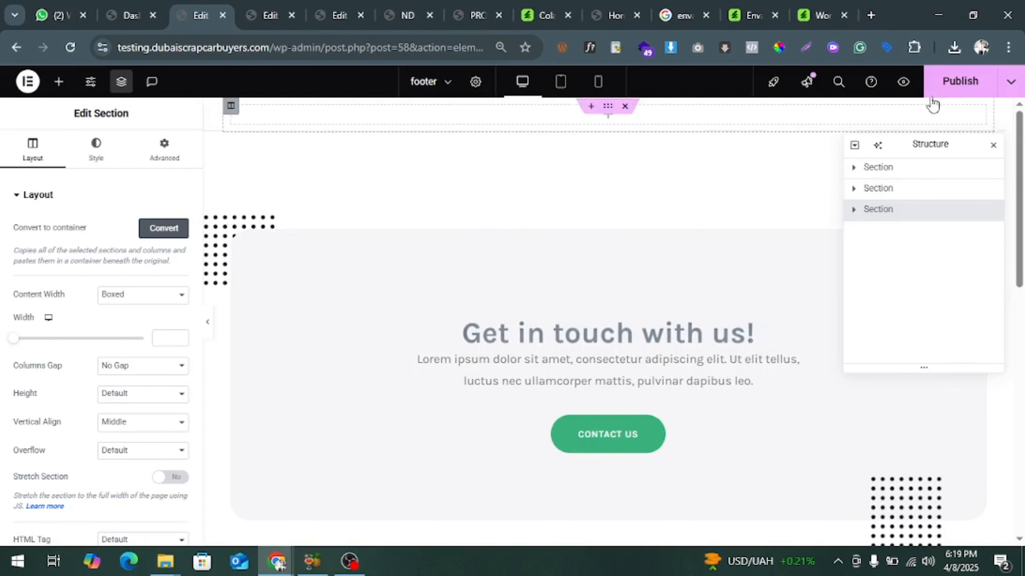
# Publish the footer template and delete the empty section above the contact banner.
pyautogui.click(953, 93)
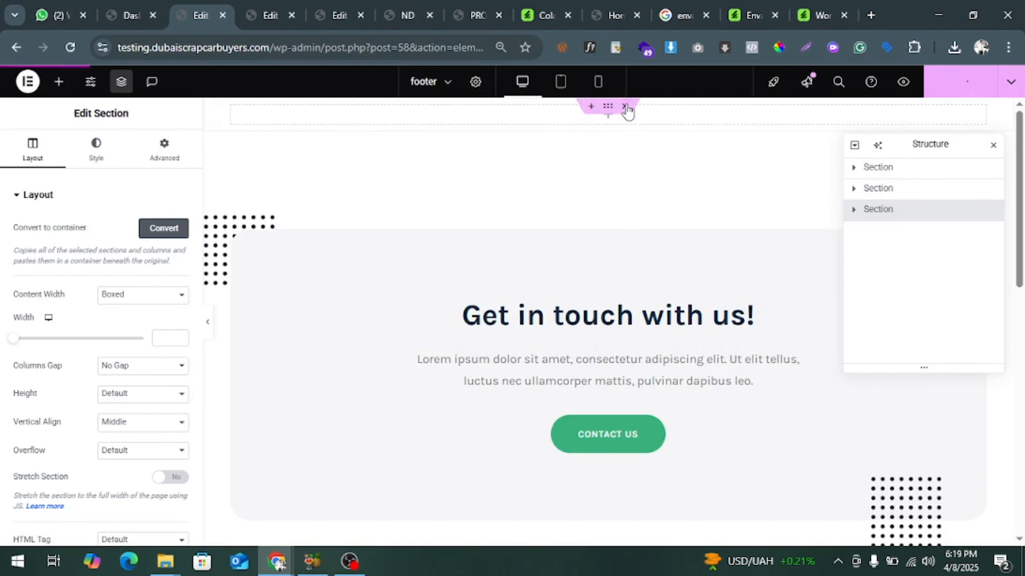
pyautogui.click(626, 107)
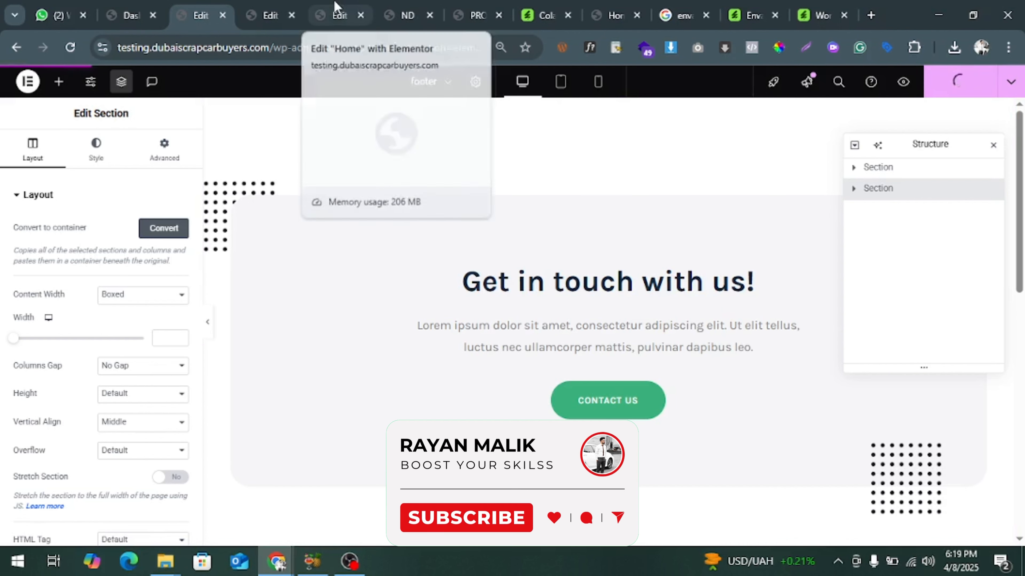
# Reload the live front page and check the footer at the end of the page.
pyautogui.click(398, 12)
pyautogui.scroll(-20, 231, 323)
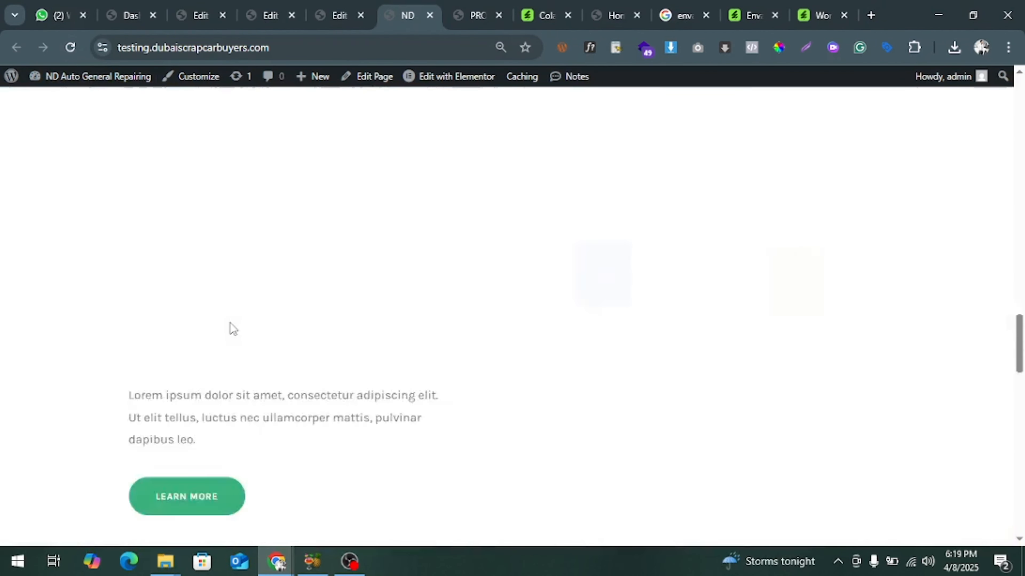
pyautogui.click(71, 48)
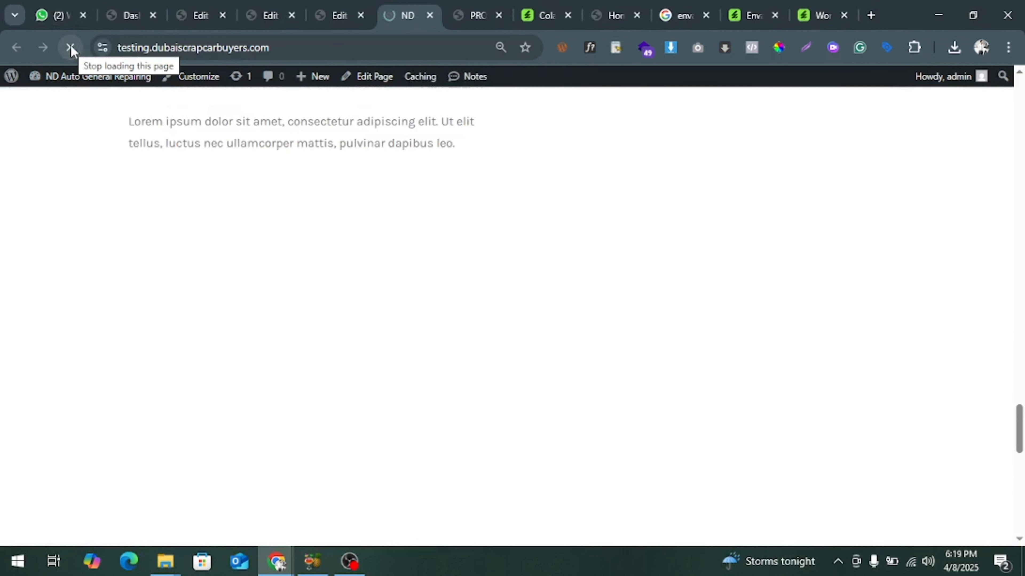
pyautogui.scroll(-10, 193, 290)
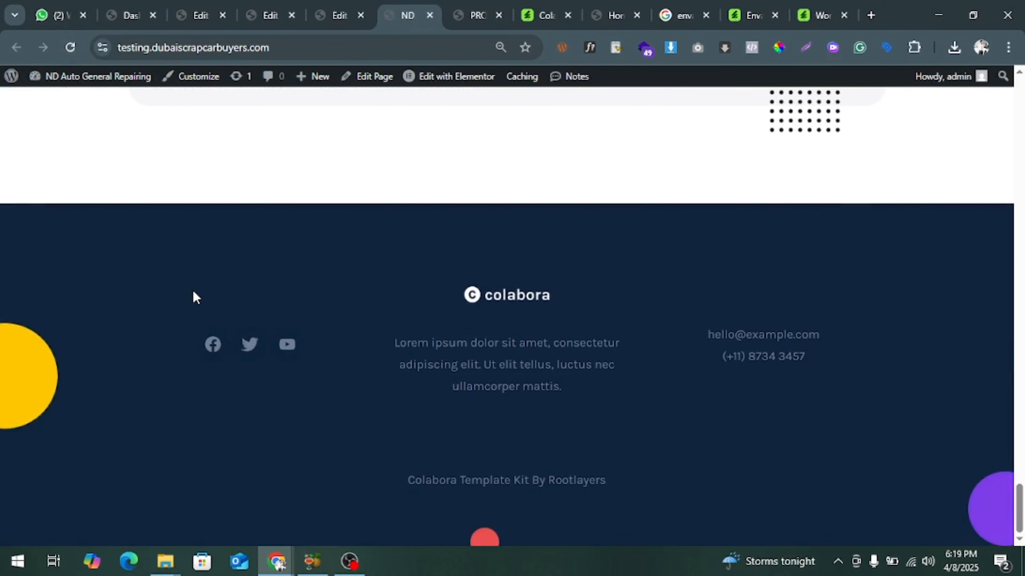
# Close the browser tab with the Home page's Elementor editor.
pyautogui.click(343, 12)
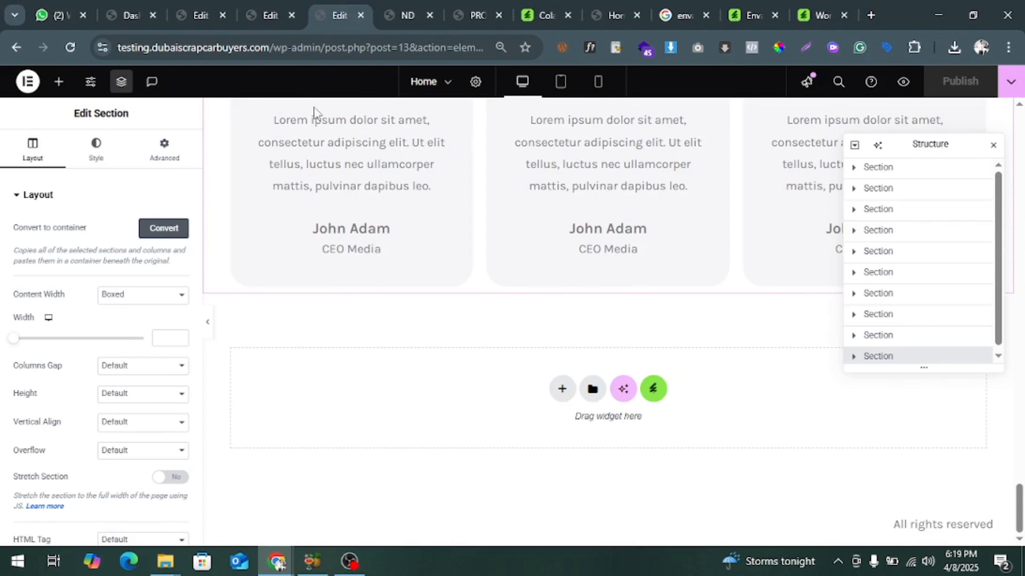
pyautogui.click(287, 17)
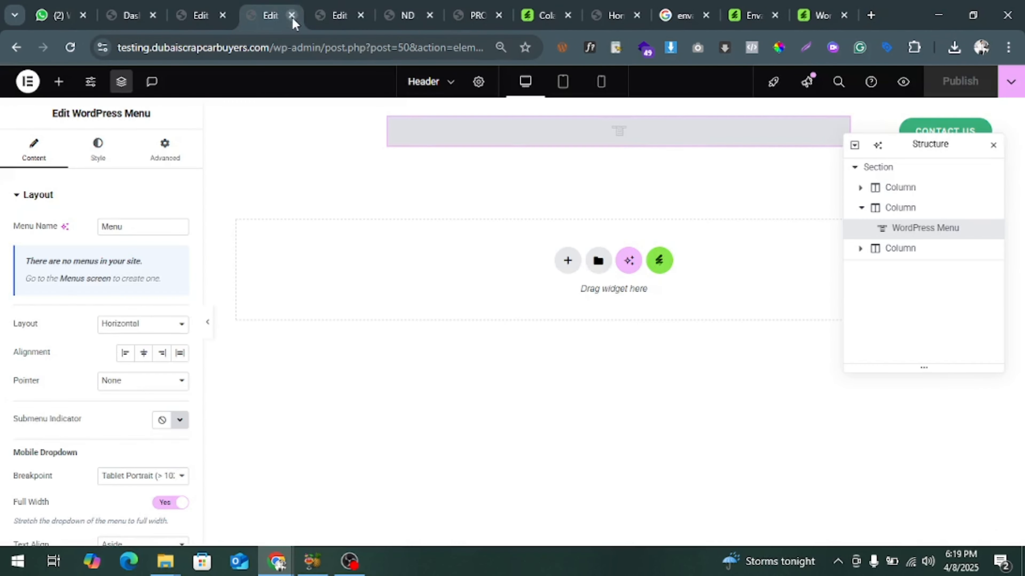
pyautogui.click(358, 13)
pyautogui.click(361, 15)
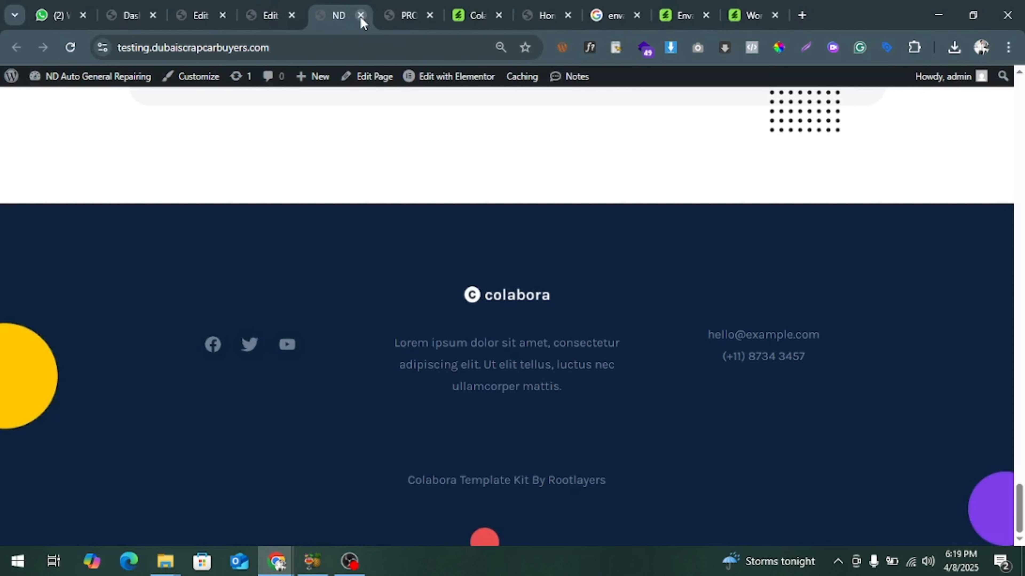
# Open the Menus screen from the WordPress dashboard and create a menu named Main Menu.
pyautogui.click(220, 13)
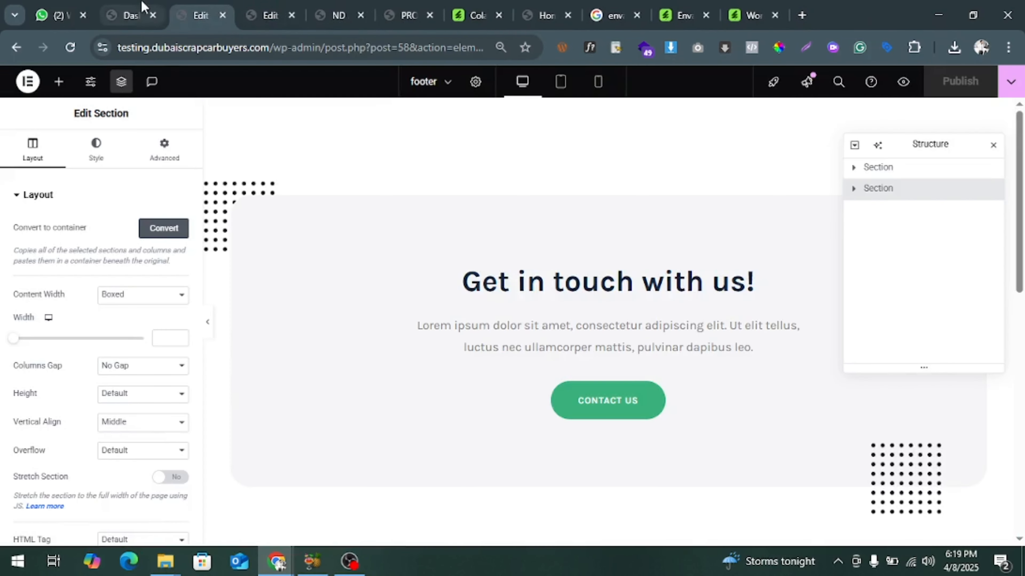
pyautogui.click(133, 15)
pyautogui.moveTo(75, 390)
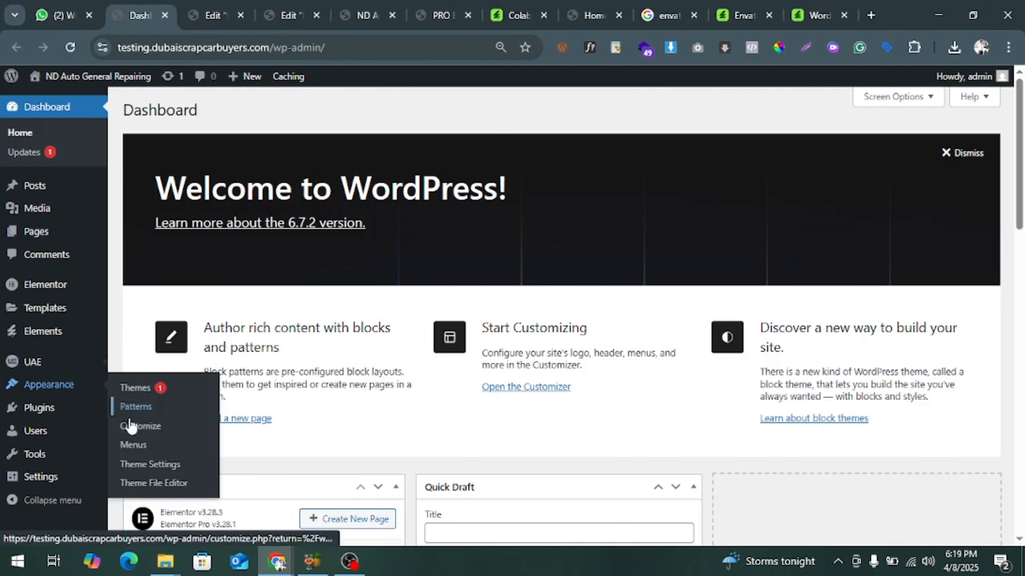
pyautogui.click(134, 446)
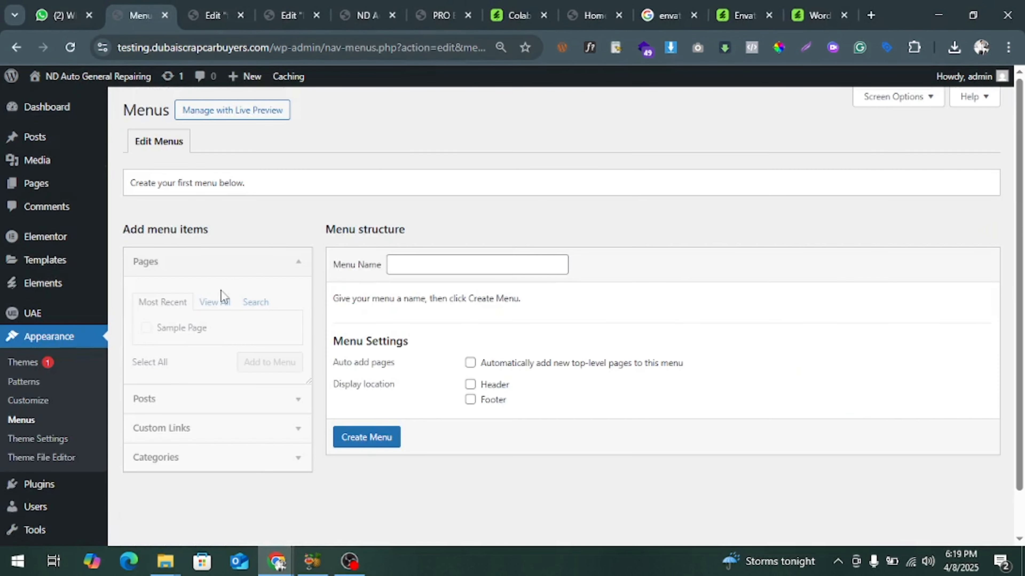
pyautogui.click(430, 263)
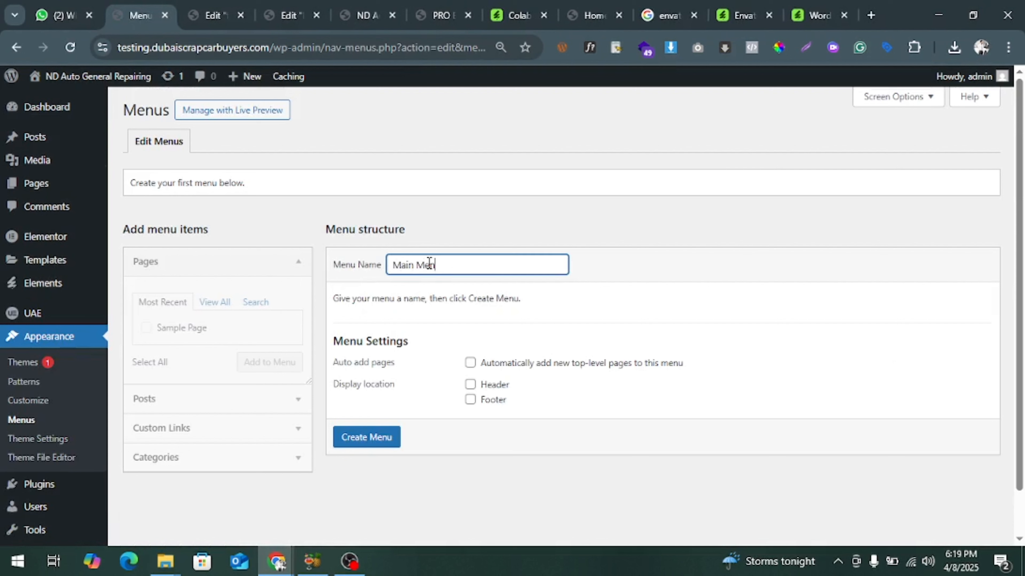
pyautogui.write('Main Menu')
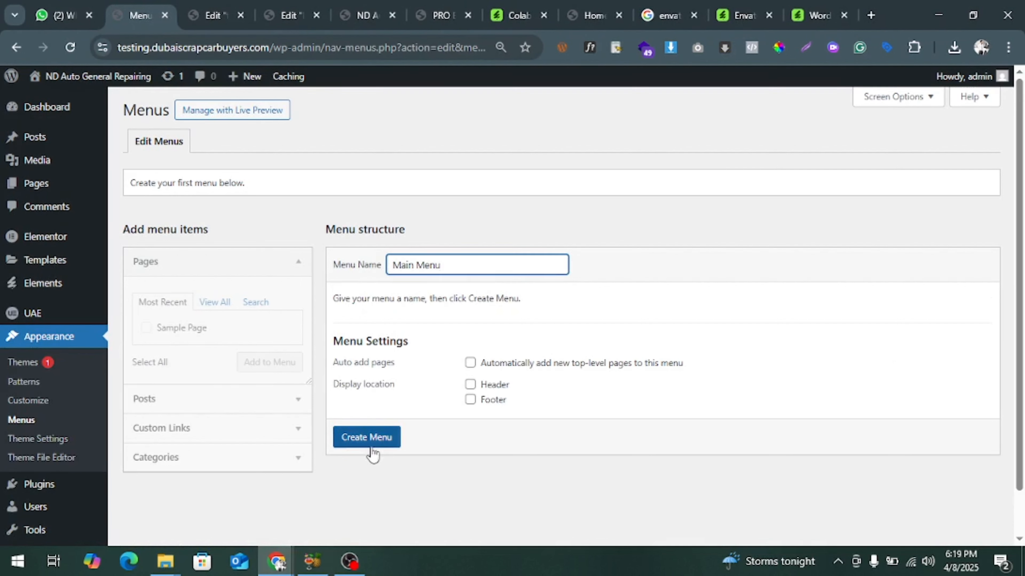
pyautogui.click(371, 444)
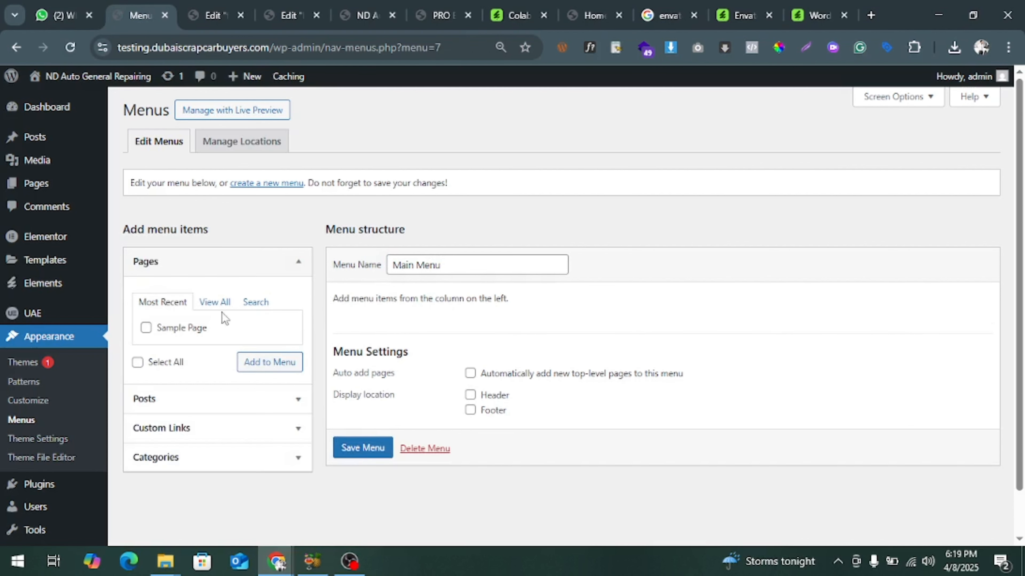
# Add the Home page to Main Menu and save the menu.
pyautogui.click(214, 303)
pyautogui.click(167, 330)
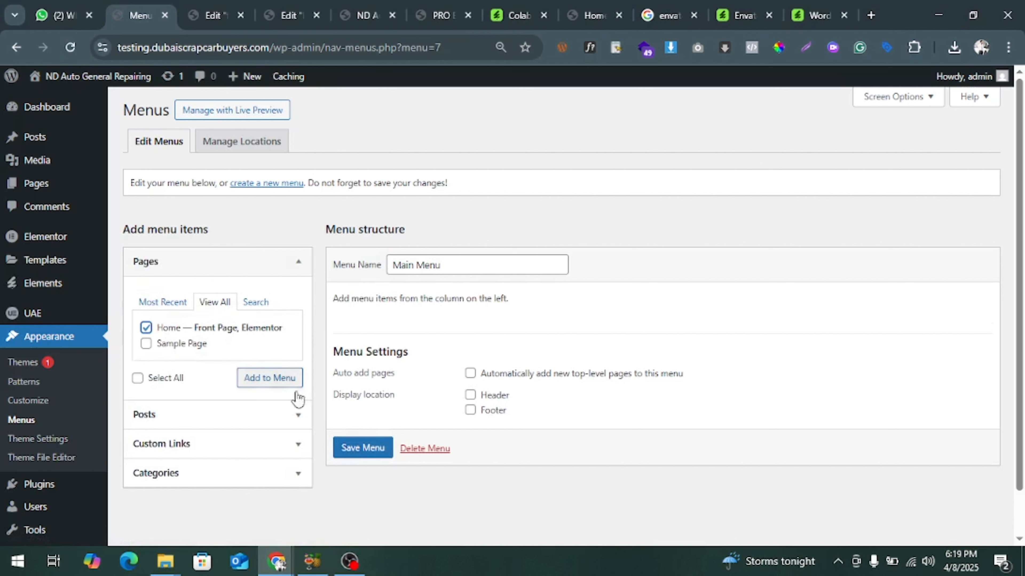
pyautogui.click(285, 383)
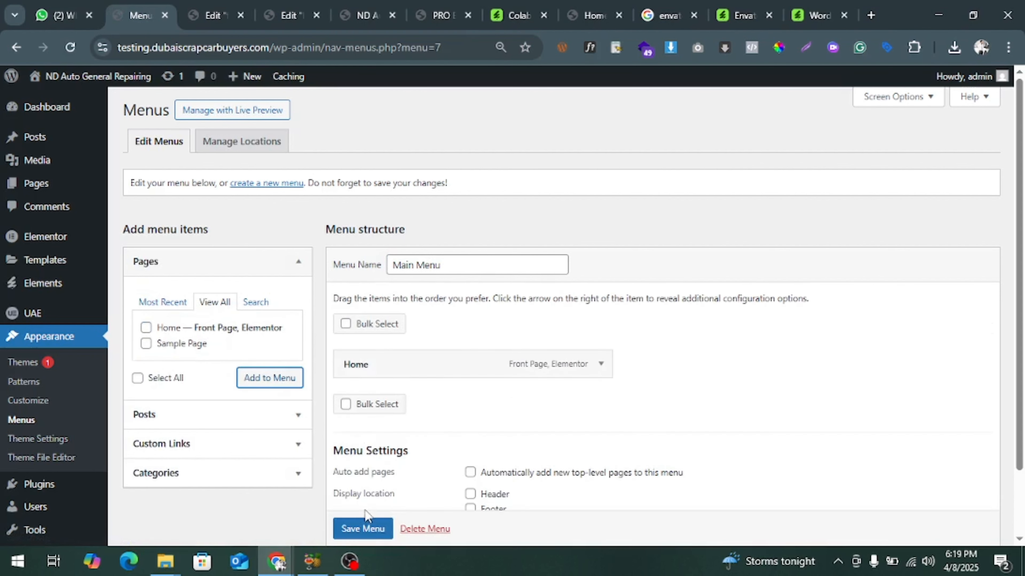
pyautogui.scroll(-1, 360, 524)
pyautogui.click(363, 529)
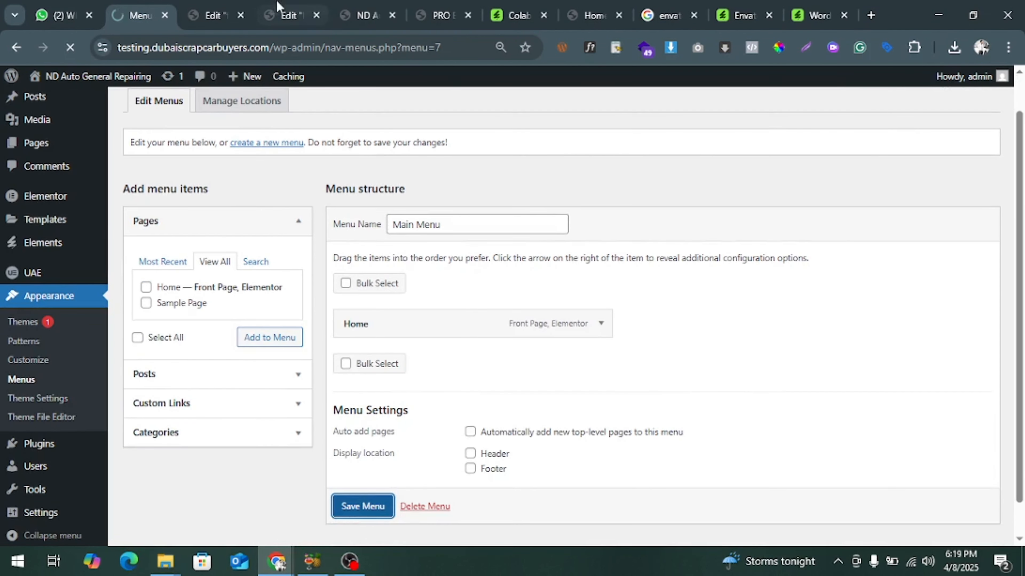
# Close the footer editor tab and reload the Header template in Elementor.
pyautogui.click(214, 9)
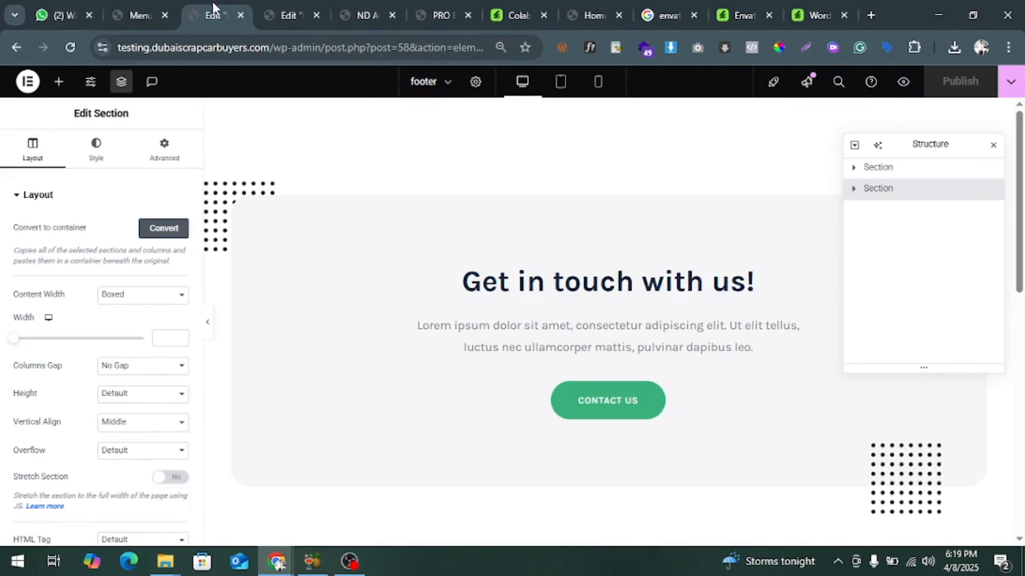
pyautogui.click(241, 17)
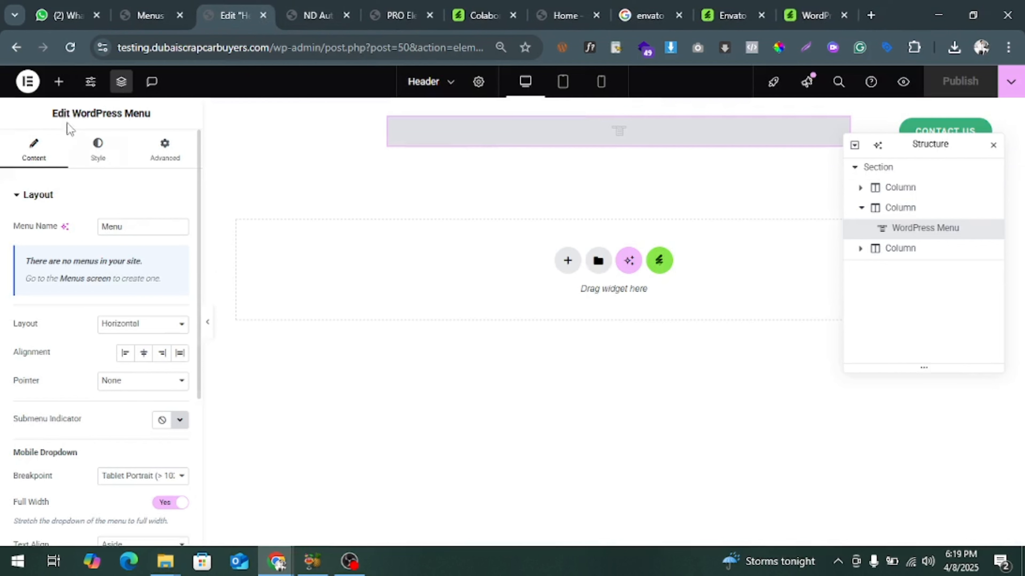
pyautogui.click(69, 47)
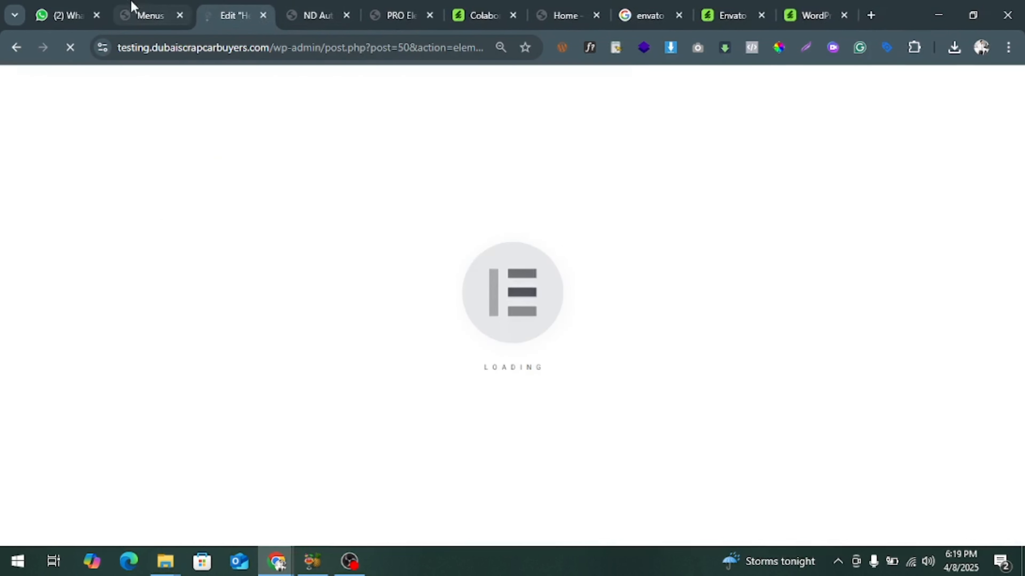
pyautogui.click(150, 16)
pyautogui.click(226, 15)
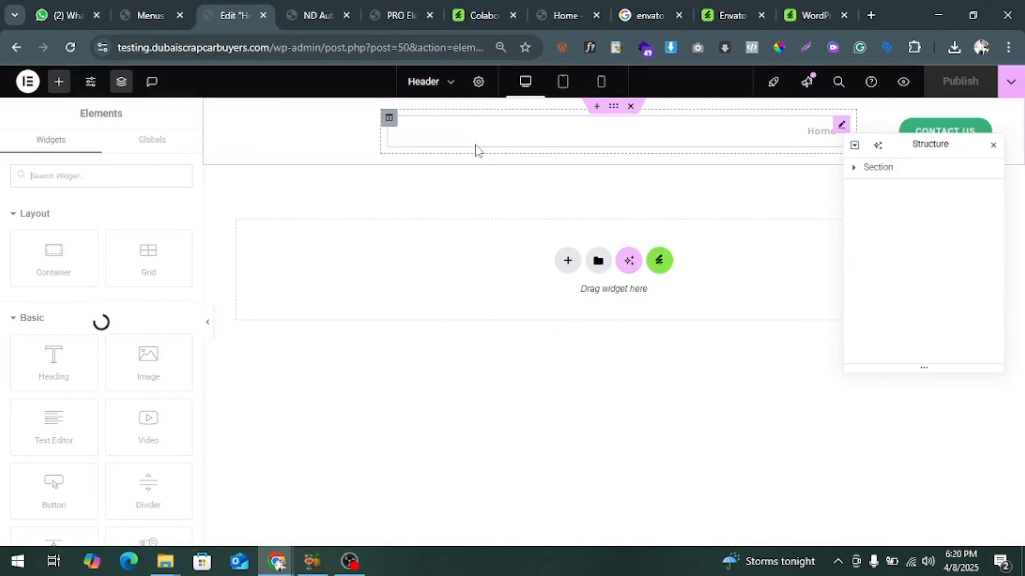
# Select the WordPress Menu widget in the header and set its menu to Main Menu.
pyautogui.click(475, 150)
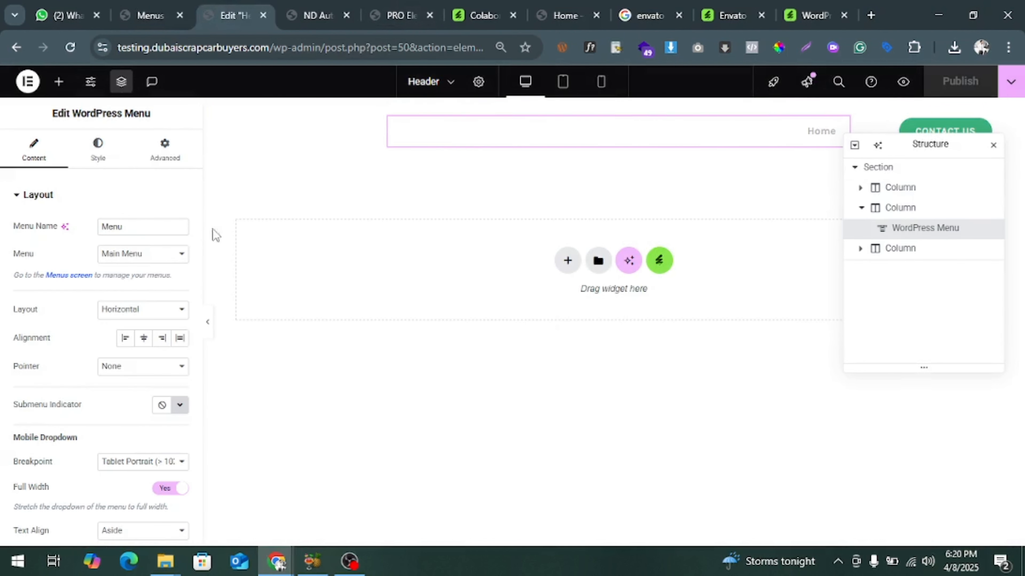
pyautogui.click(160, 254)
pyautogui.click(152, 271)
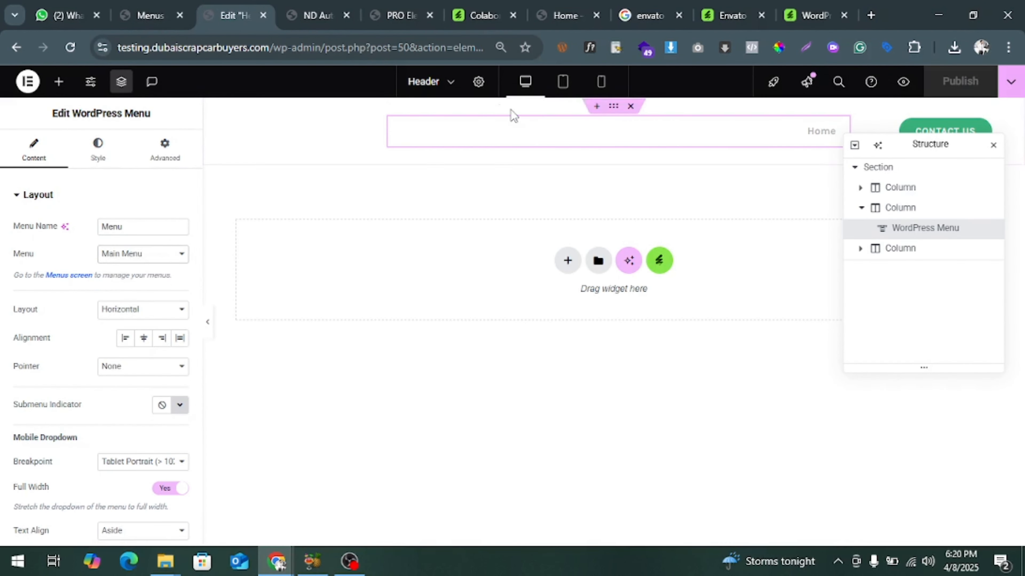
# Reload the live front page and examine the header's navigation menu and the page sections.
pyautogui.click(379, 8)
pyautogui.click(337, 8)
pyautogui.scroll(20, 73, 125)
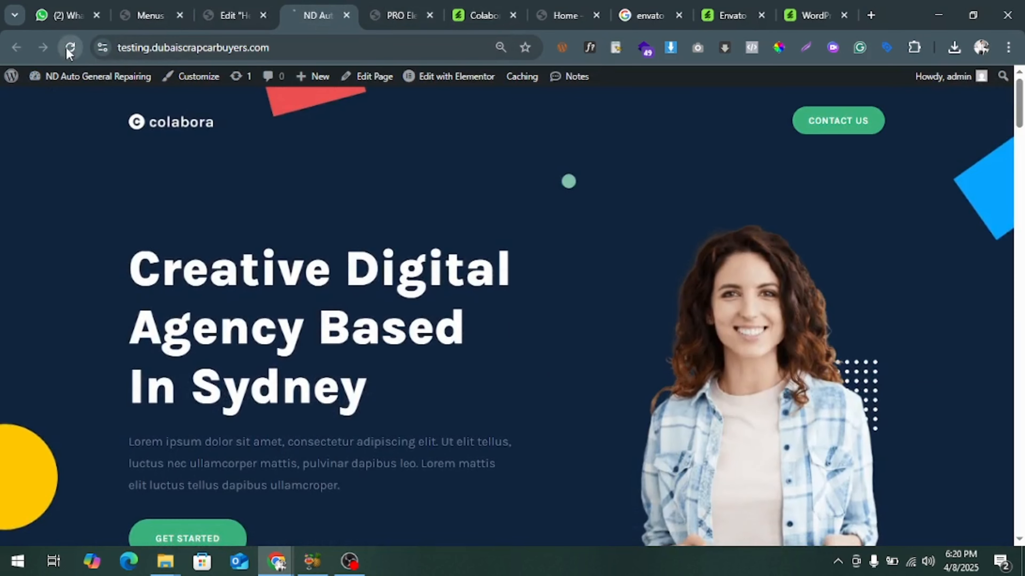
pyautogui.click(66, 48)
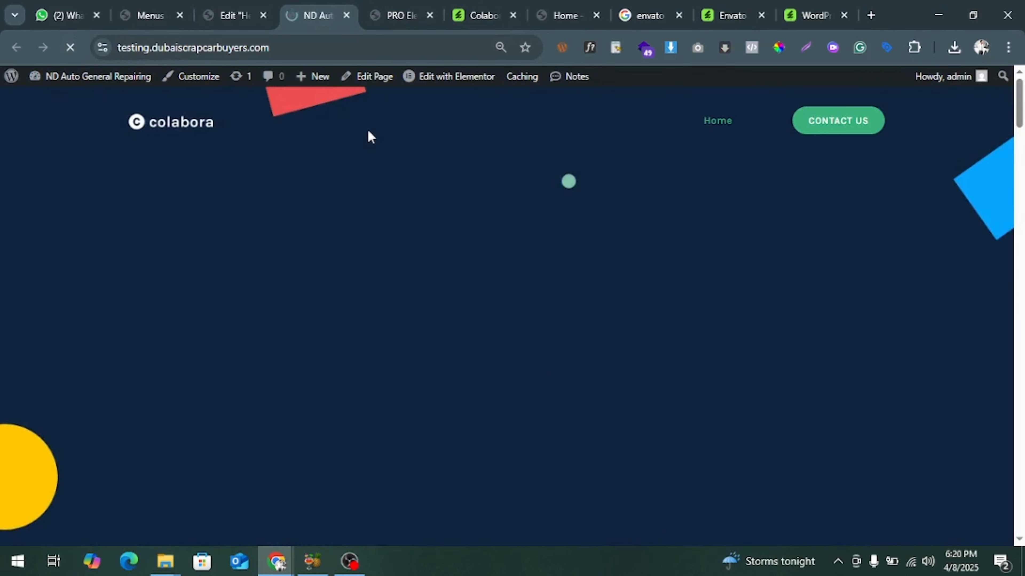
pyautogui.scroll(-20, 595, 266)
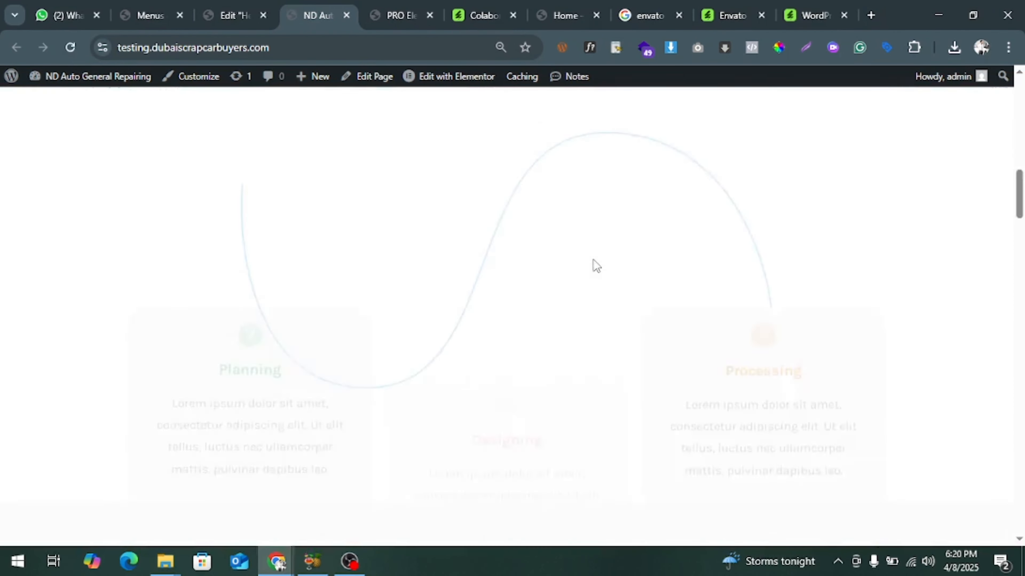
pyautogui.scroll(20, 595, 267)
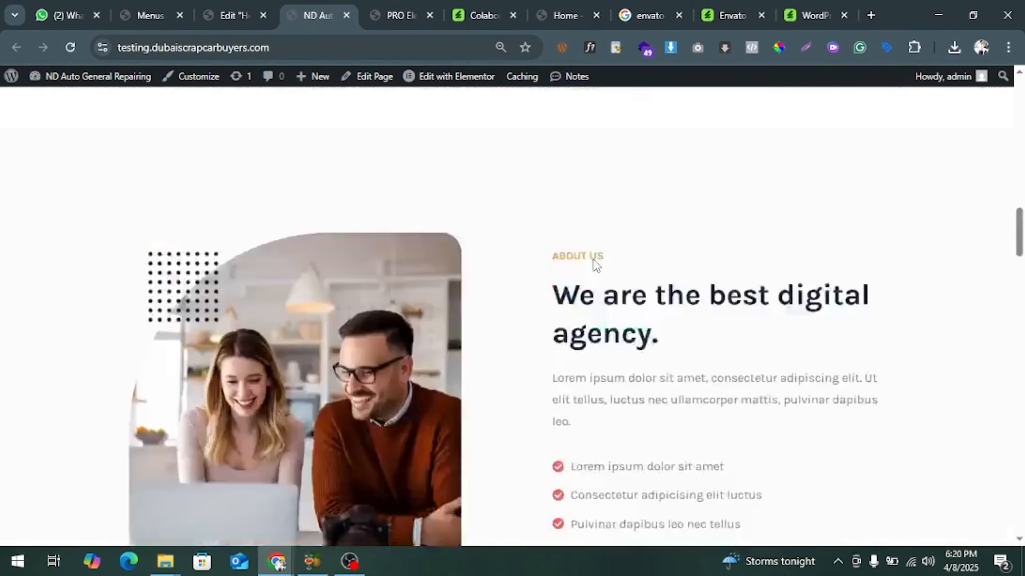
# Search the WordPress plugin directory for "duplicate page" and install the Duplicate Page plugin.
pyautogui.click(150, 15)
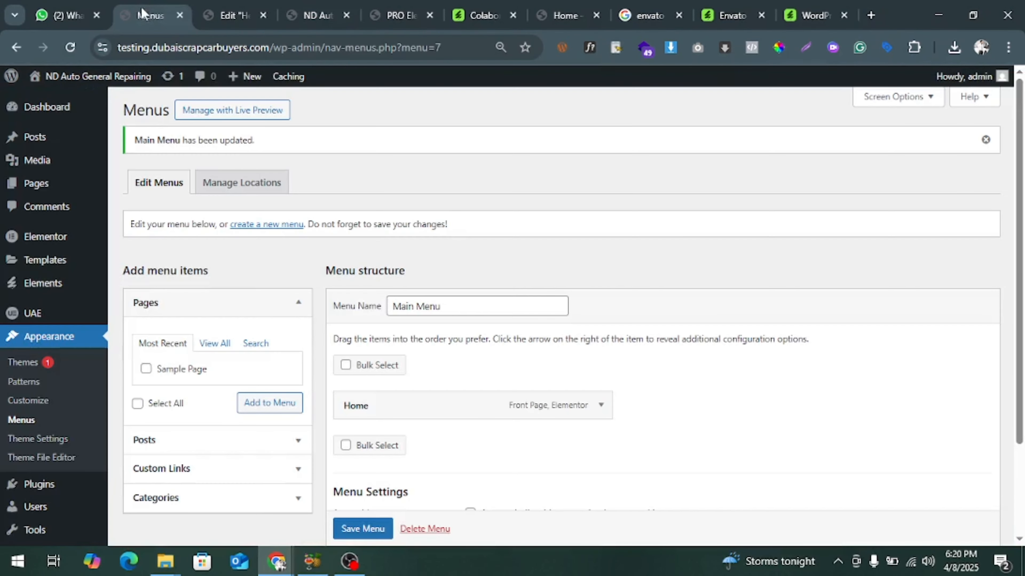
pyautogui.moveTo(104, 486)
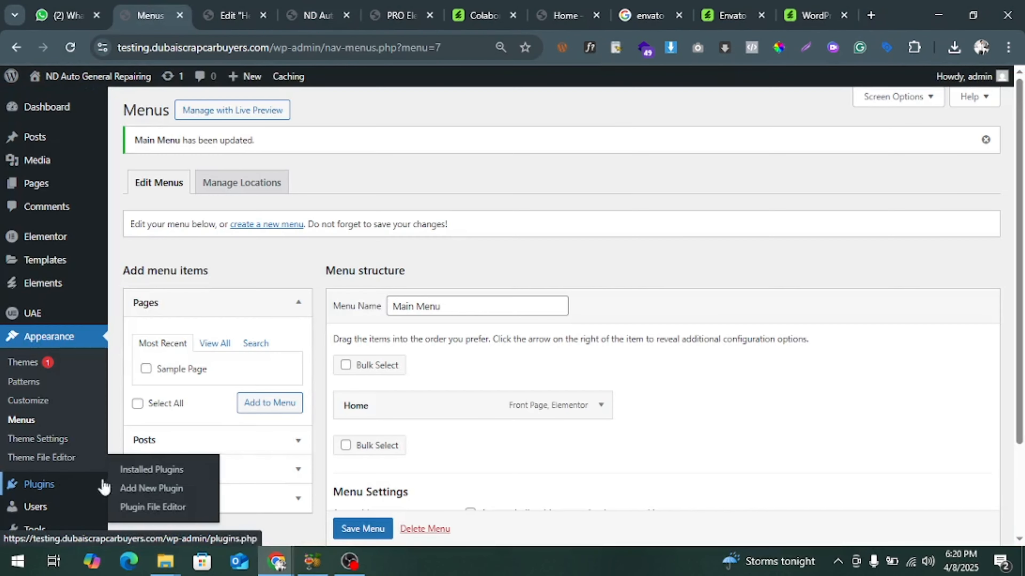
pyautogui.click(138, 488)
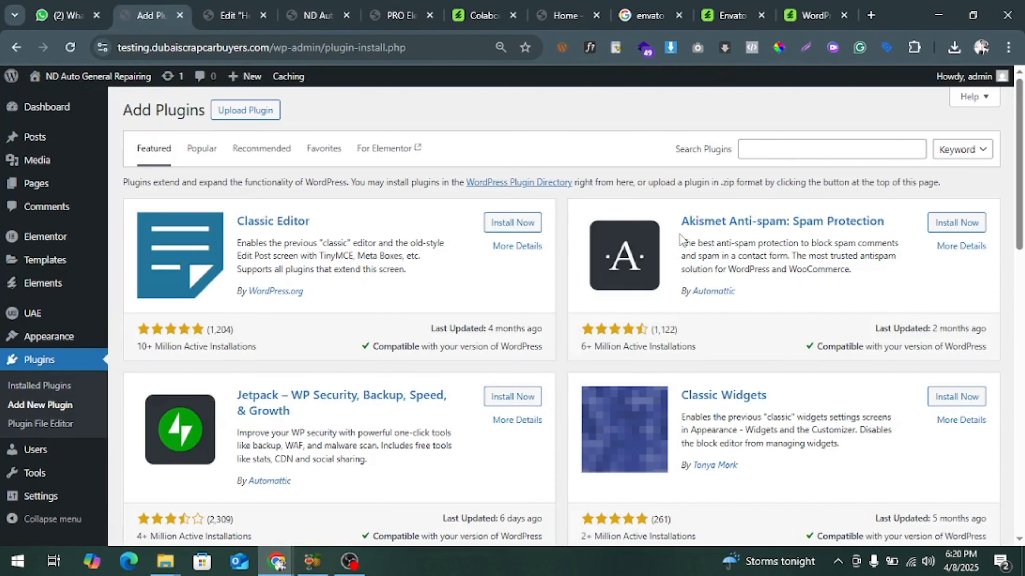
pyautogui.click(750, 149)
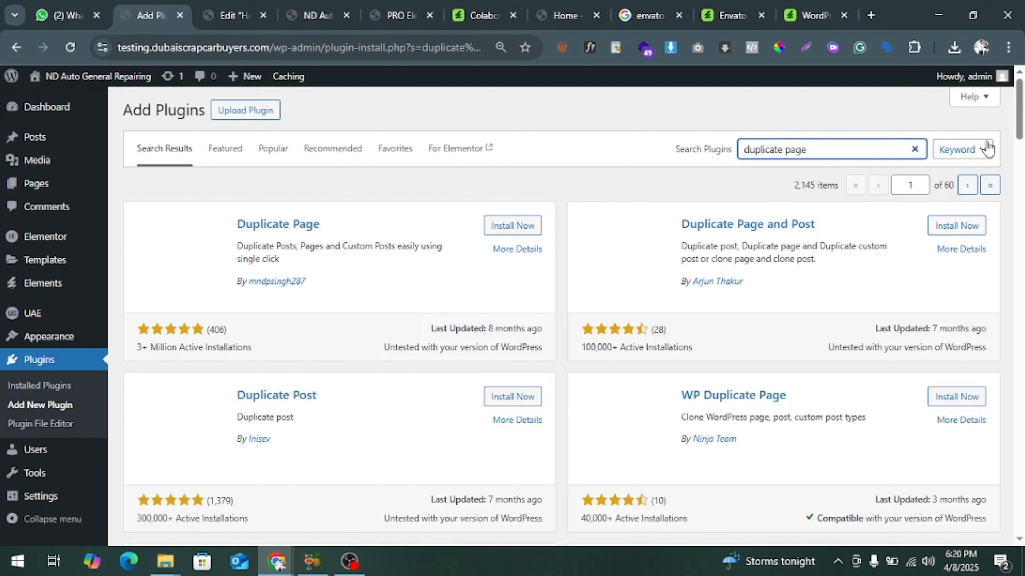
pyautogui.click(978, 149)
pyautogui.click(976, 148)
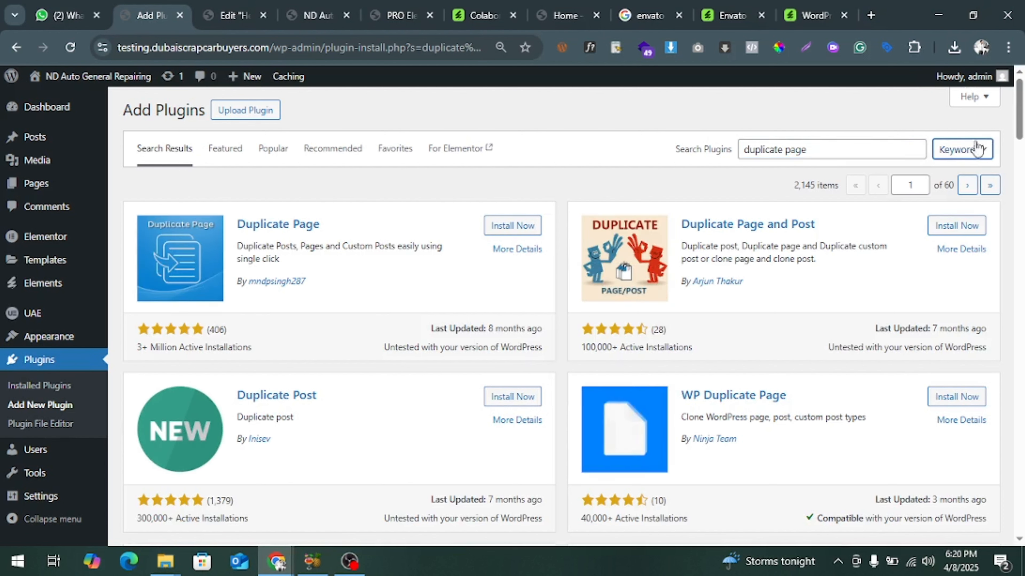
pyautogui.click(530, 227)
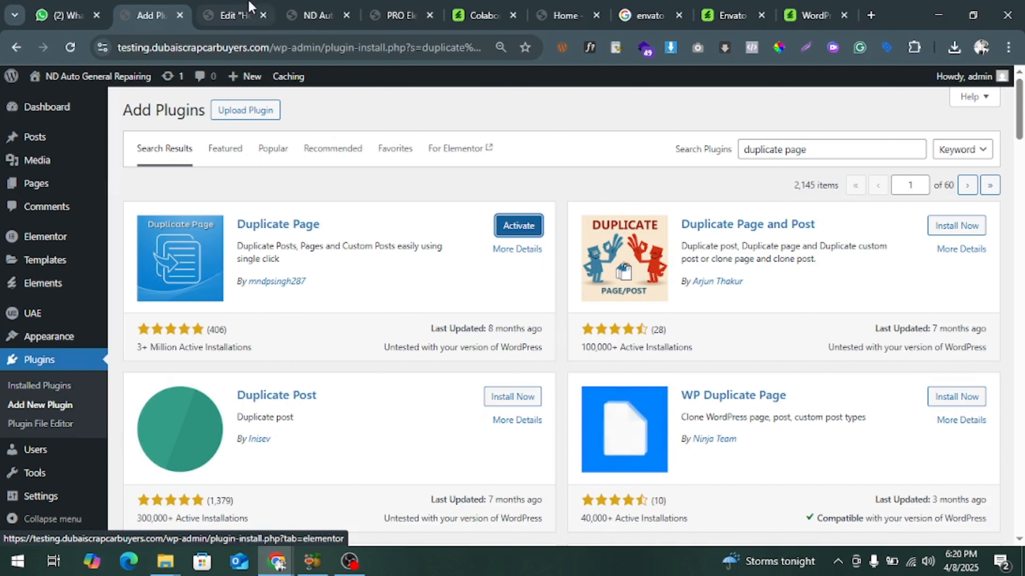
# Examine the live front page's sections down to the footer and back up.
pyautogui.click(318, 15)
pyautogui.scroll(-8, 356, 329)
pyautogui.scroll(-10, 356, 329)
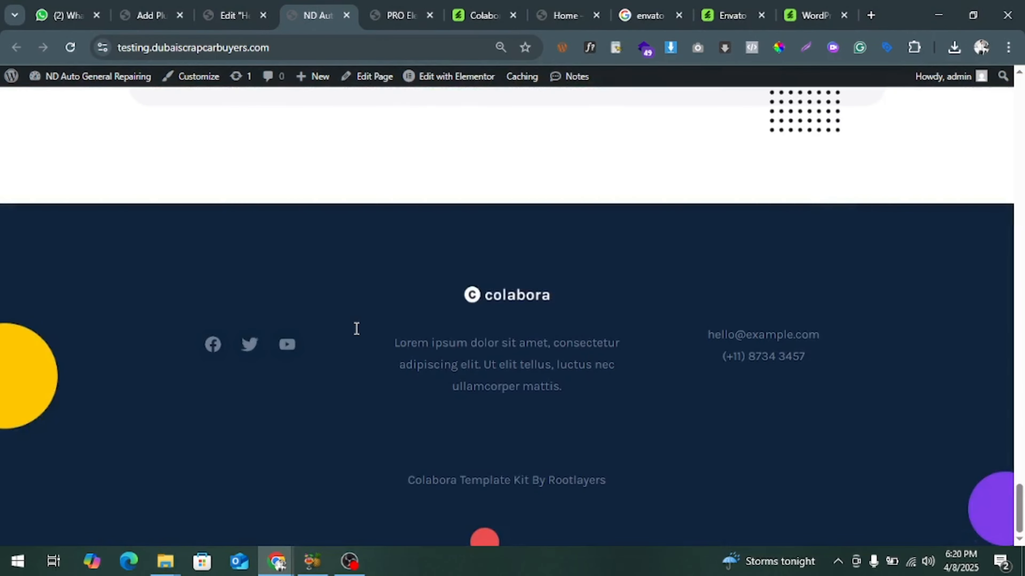
pyautogui.scroll(20, 357, 329)
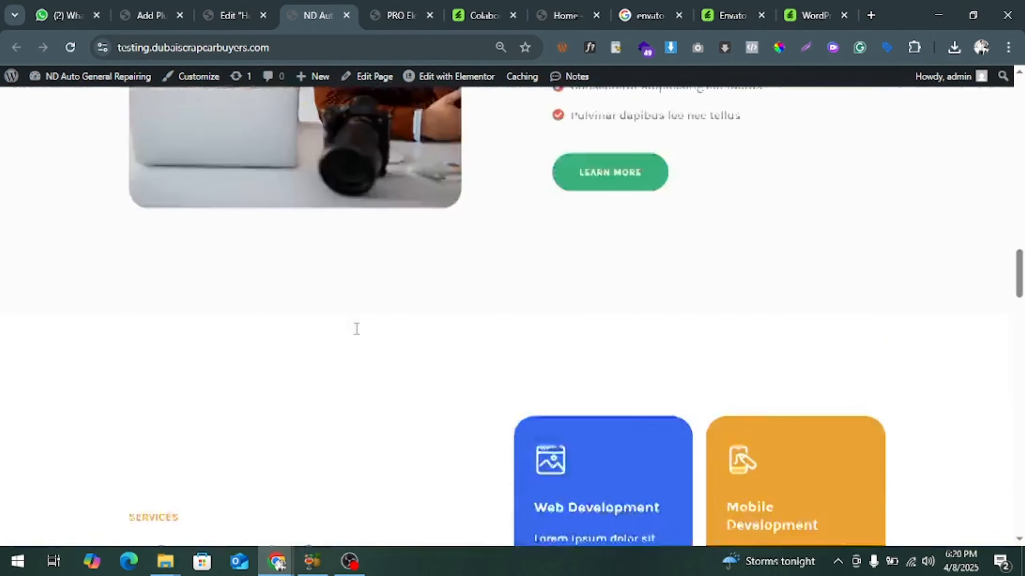